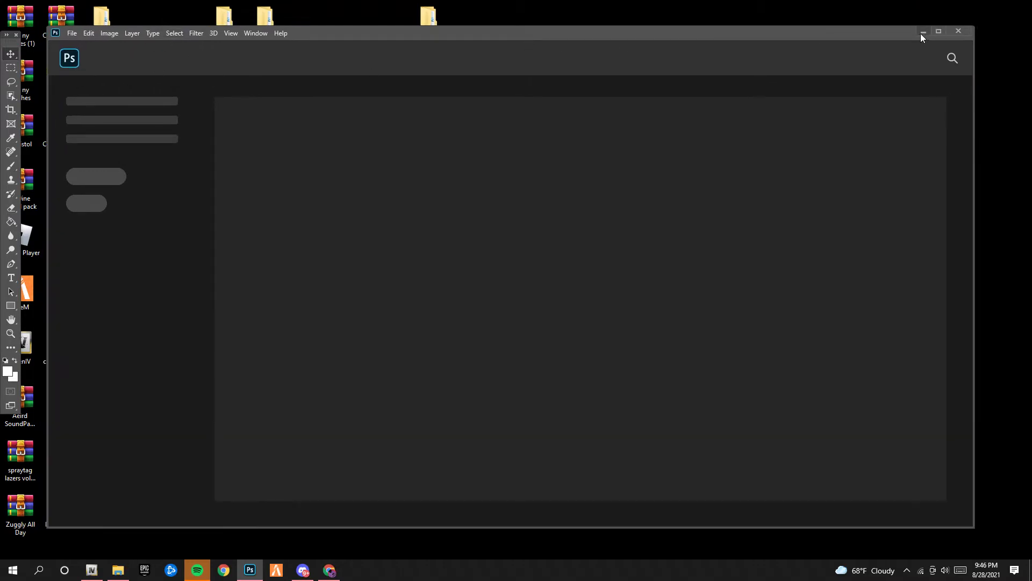
# Switch to Discord, view the Nav Designs leak-info channel and follow its invite to the Nav Leakz server.
pyautogui.click(921, 34)
pyautogui.click(303, 570)
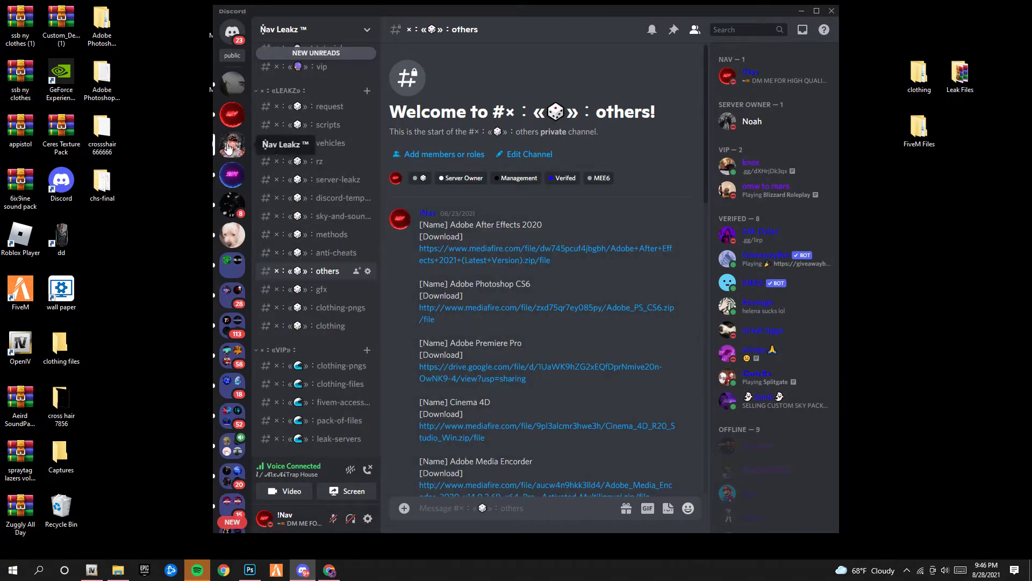
pyautogui.click(233, 114)
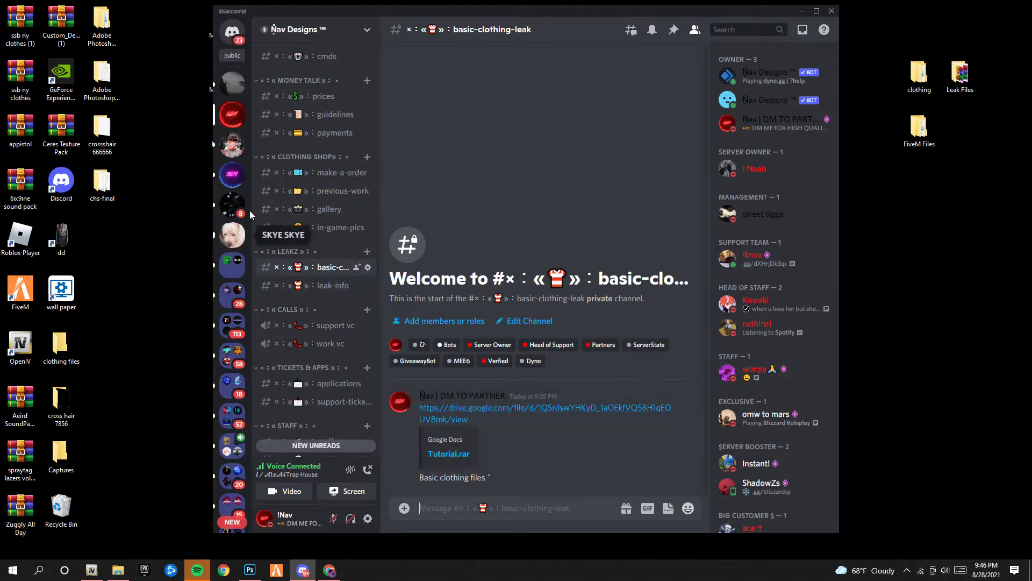
pyautogui.click(320, 286)
pyautogui.click(621, 460)
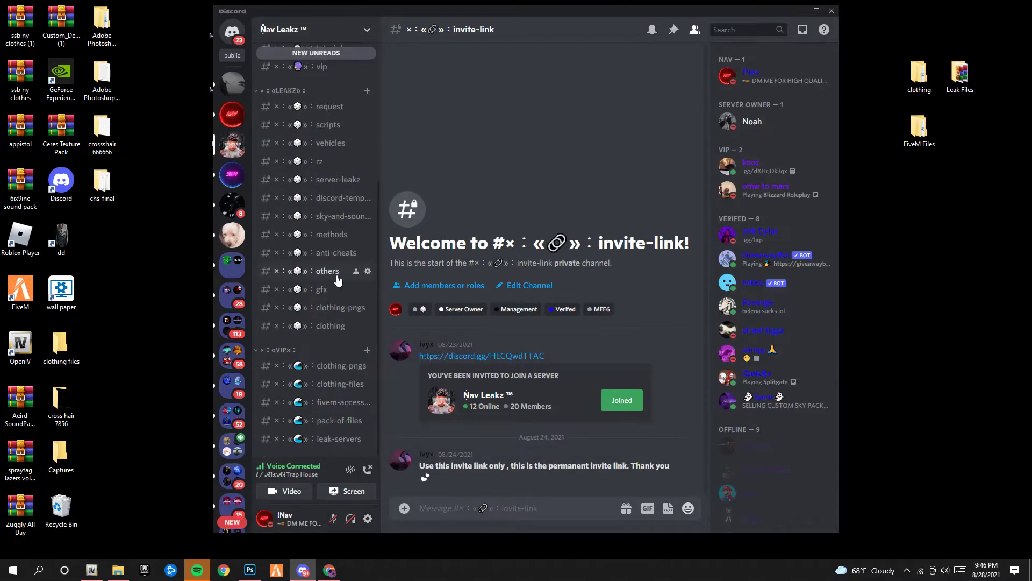
# Look through the clothing, clothing-pngs and welcome channels of the Nav Leakz server.
pyautogui.click(339, 326)
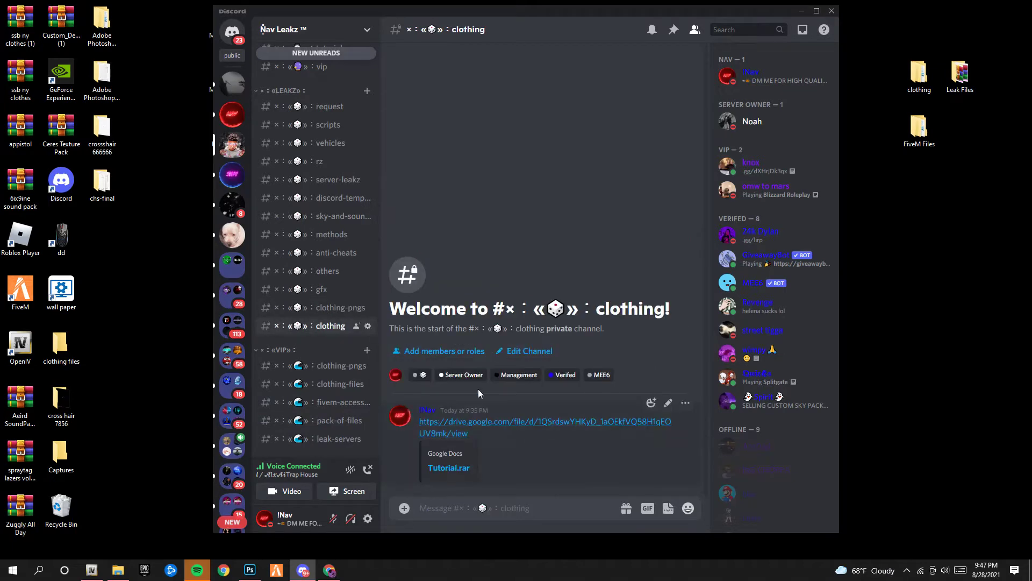
pyautogui.click(340, 307)
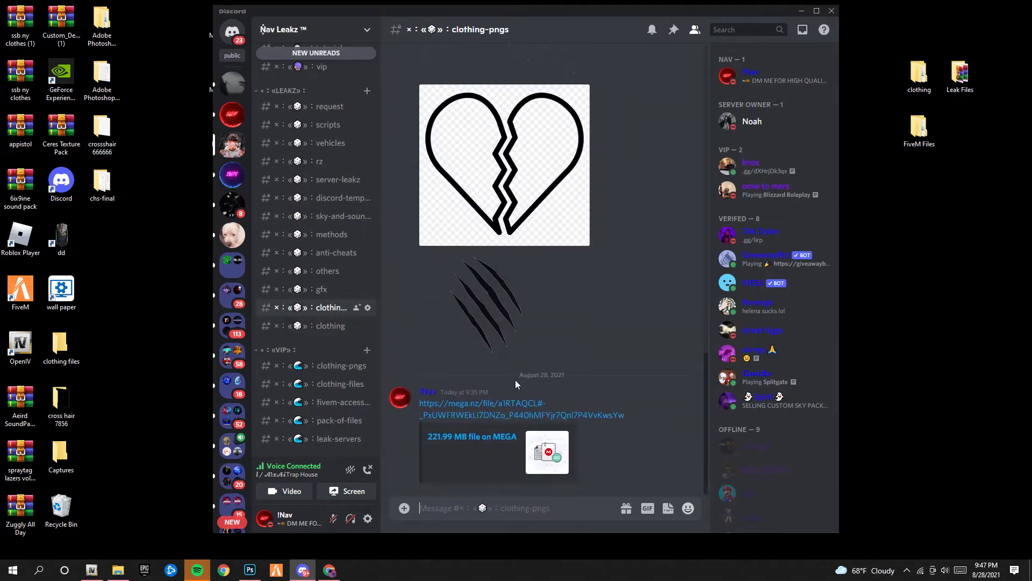
pyautogui.scroll(4, 323, 215)
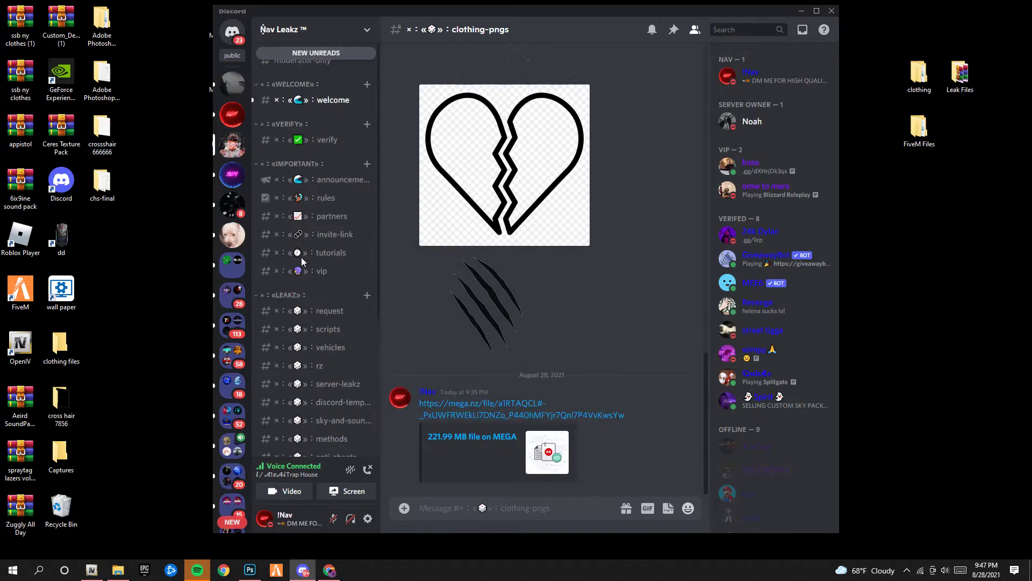
pyautogui.click(330, 99)
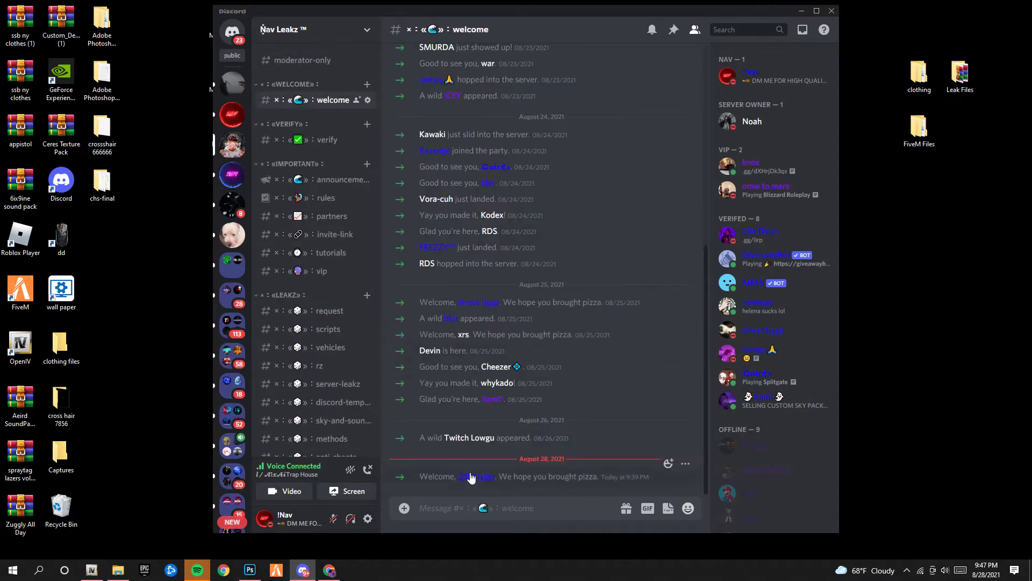
pyautogui.click(472, 477)
pyautogui.click(467, 437)
pyautogui.click(453, 466)
# Browse the Nav Leakz leak channels, including request, vehicles, scripts, server-leakz and sky-and-sound-packs.
pyautogui.scroll(-4, 319, 161)
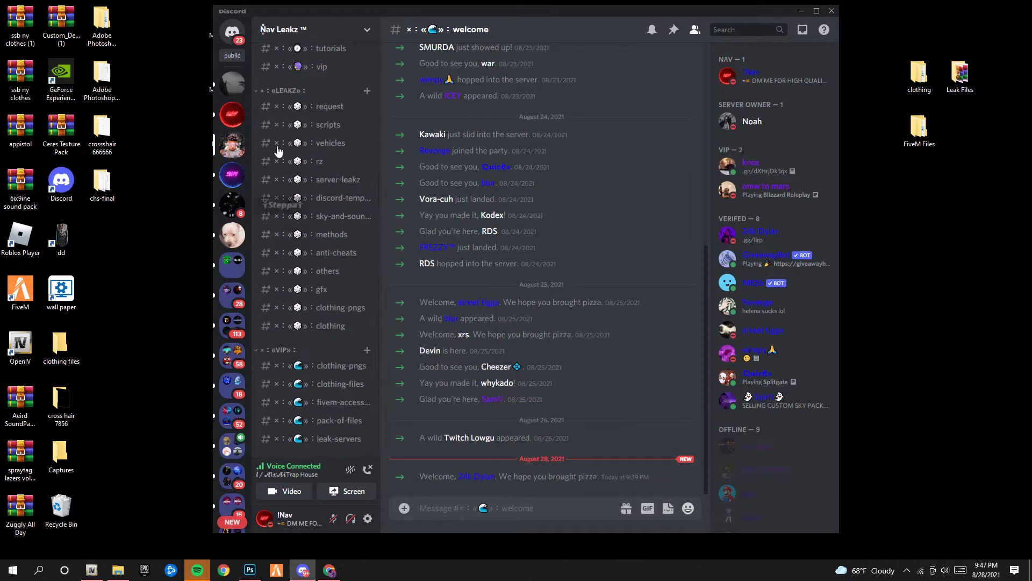
pyautogui.click(319, 107)
pyautogui.click(330, 143)
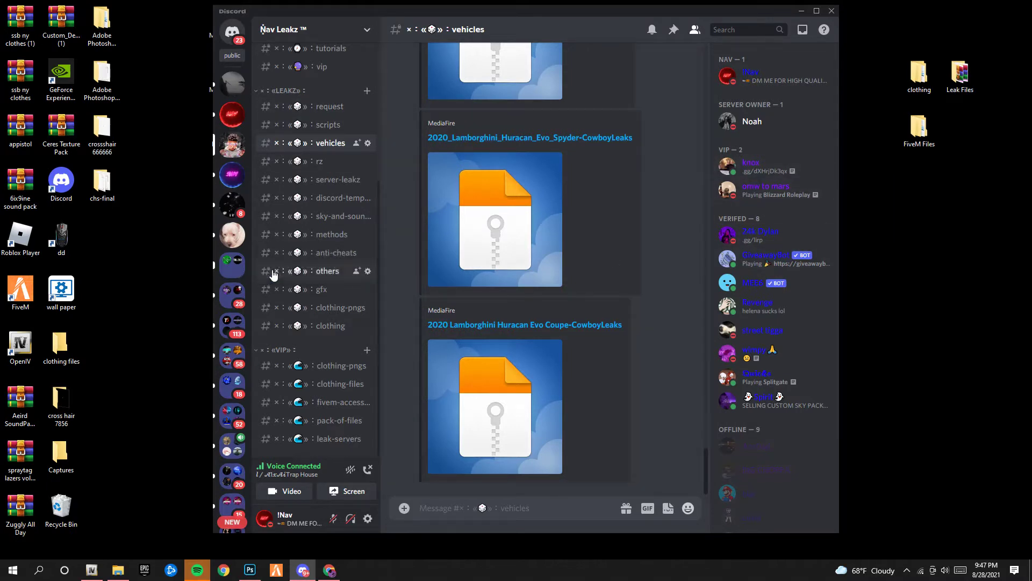
pyautogui.click(328, 107)
pyautogui.click(320, 126)
pyautogui.scroll(20, 489, 212)
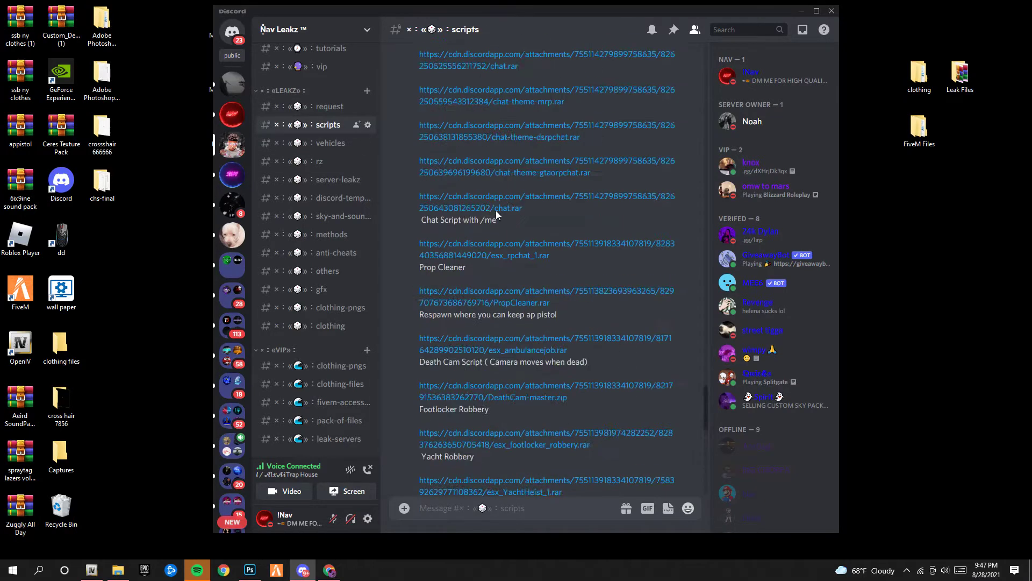
pyautogui.click(332, 181)
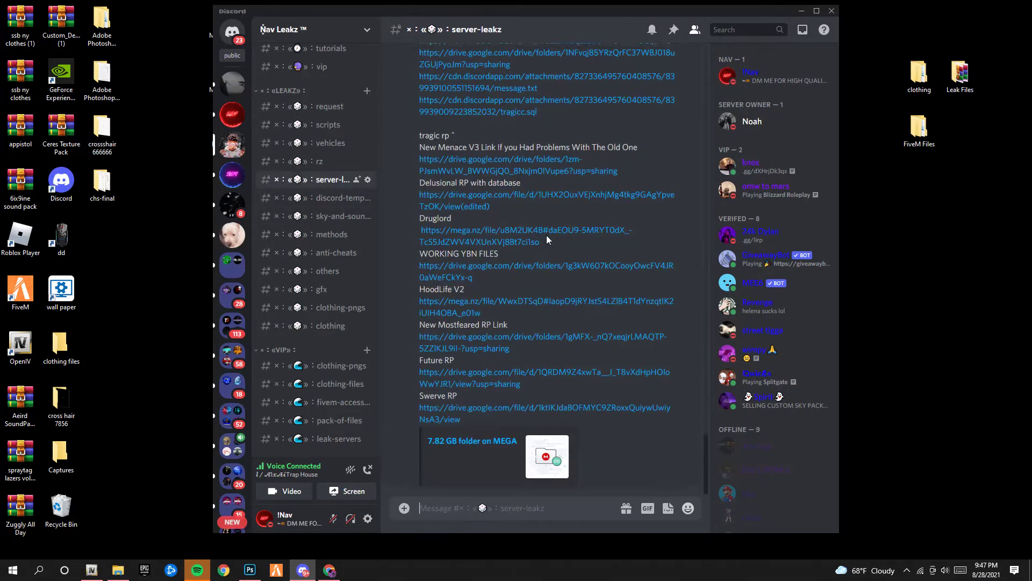
pyautogui.click(331, 198)
pyautogui.click(348, 220)
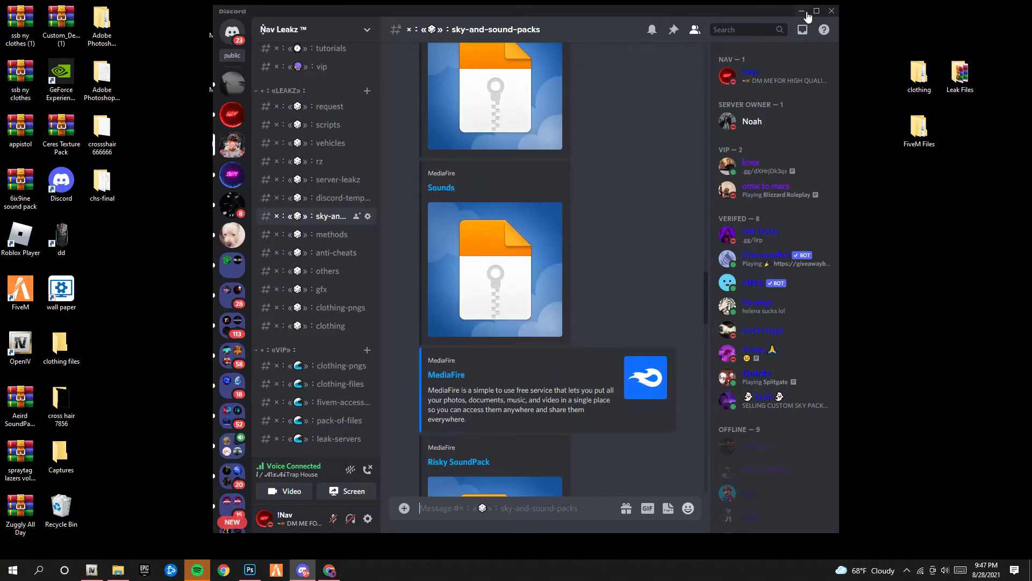
# Revisit the Nav Leakz invite in the Nav Designs leak-info channel, follow it and minimize Discord.
pyautogui.click(232, 114)
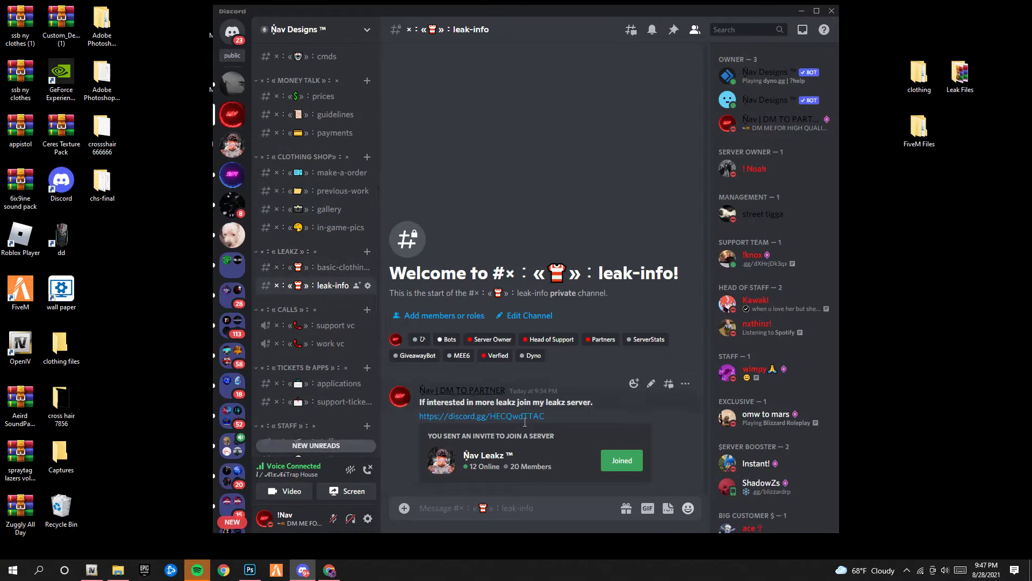
pyautogui.click(622, 460)
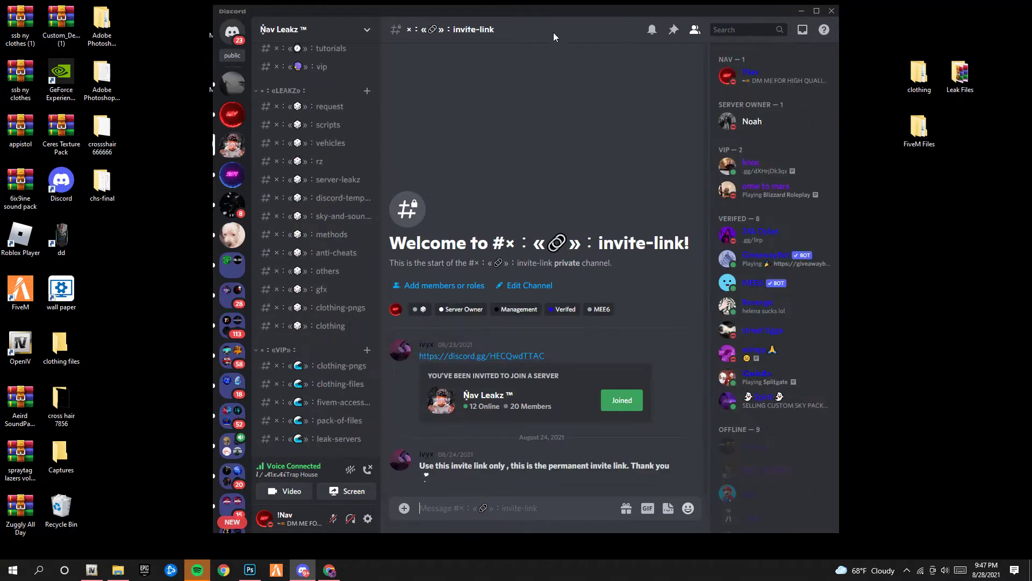
pyautogui.click(801, 12)
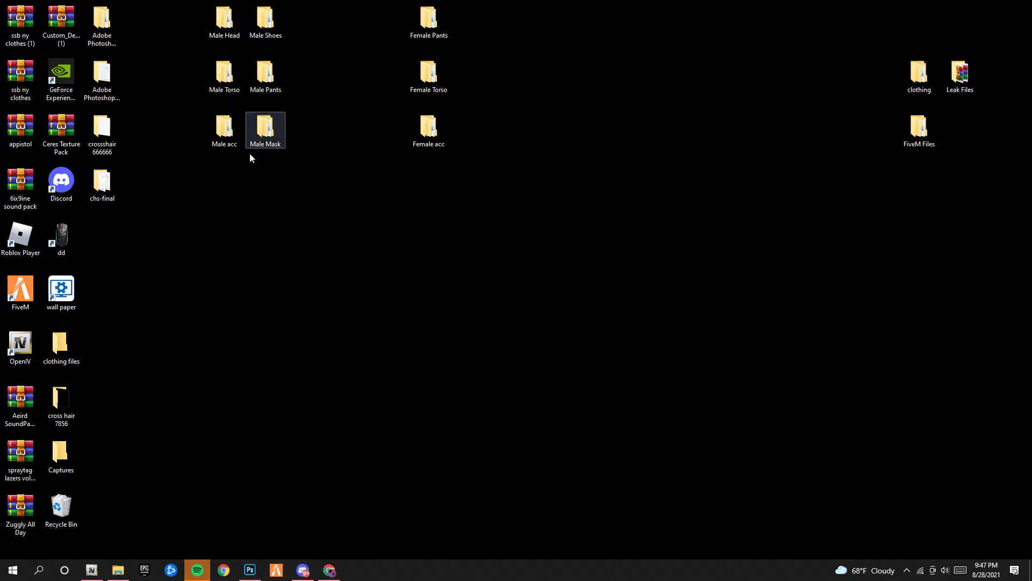
# Copy all three files from the Skintight folder inside the desktop's Male Torso folder.
pyautogui.click(221, 86)
pyautogui.doubleClick(223, 86)
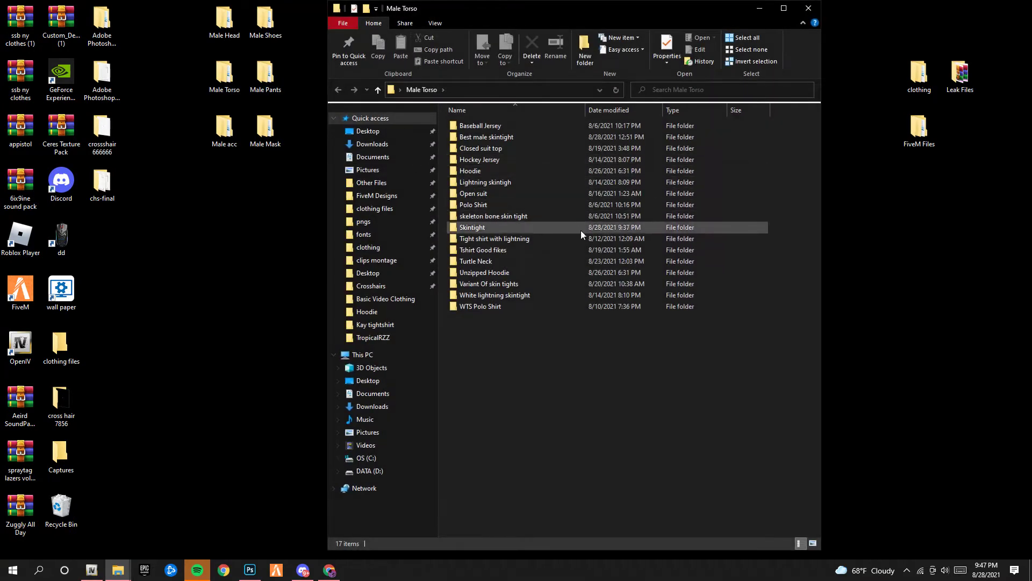
pyautogui.doubleClick(473, 228)
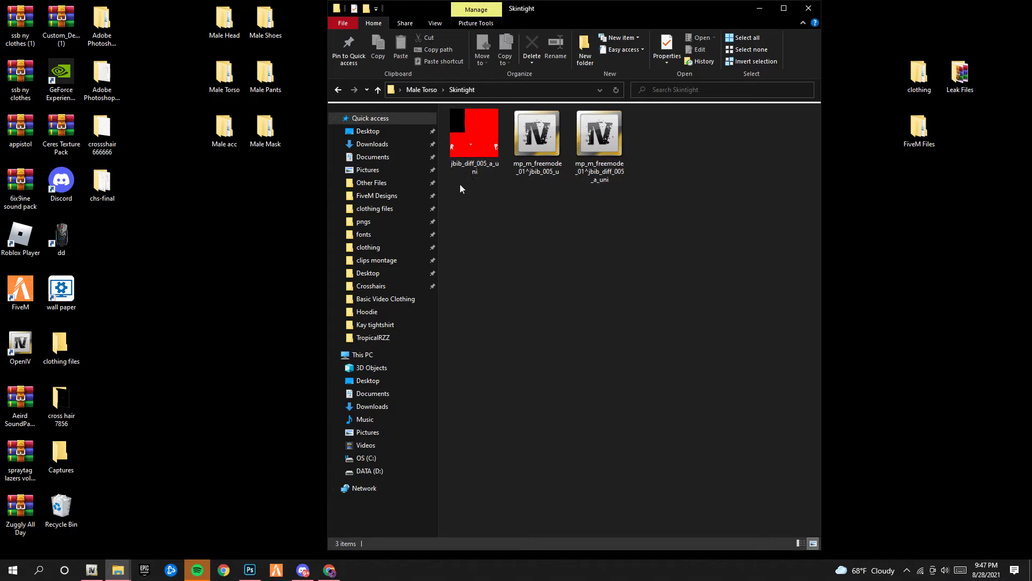
pyautogui.moveTo(668, 184); pyautogui.dragTo(476, 116)
pyautogui.moveTo(705, 226); pyautogui.dragTo(486, 134)
pyautogui.rightClick(461, 129)
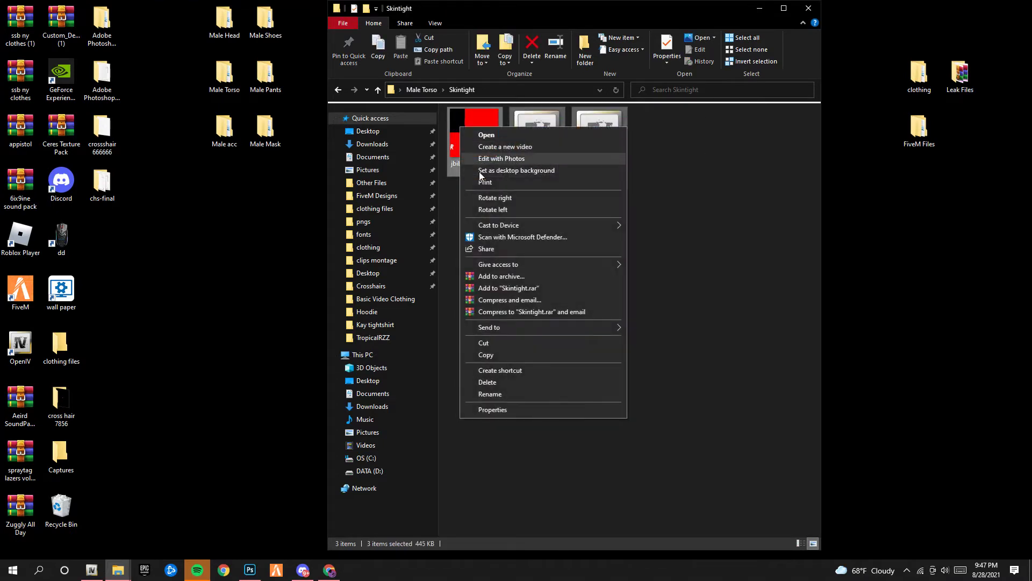
pyautogui.click(492, 356)
pyautogui.click(502, 346)
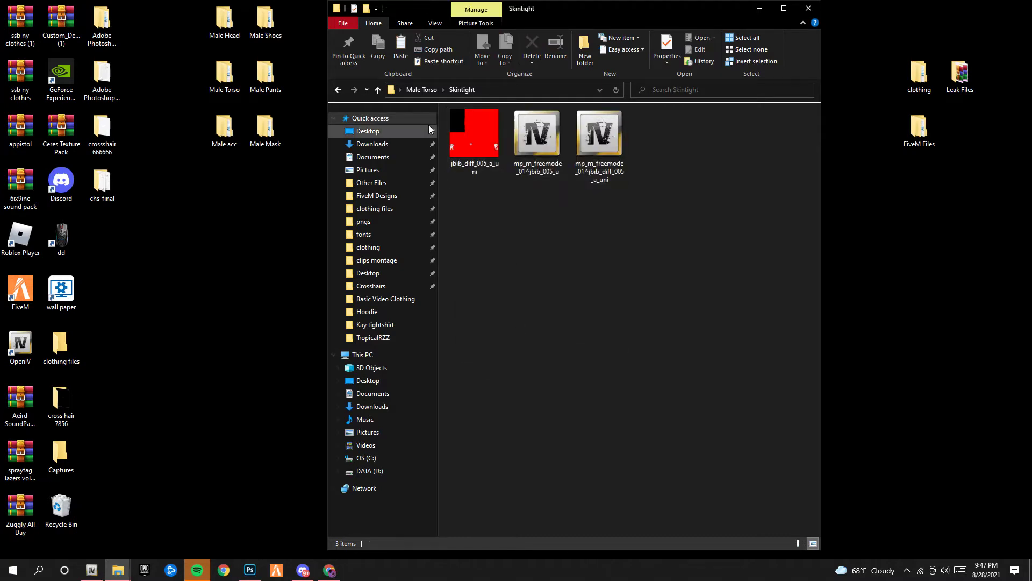
# Create a new folder named "A video" in the clothing folder.
pyautogui.click(368, 246)
pyautogui.scroll(-10, 615, 495)
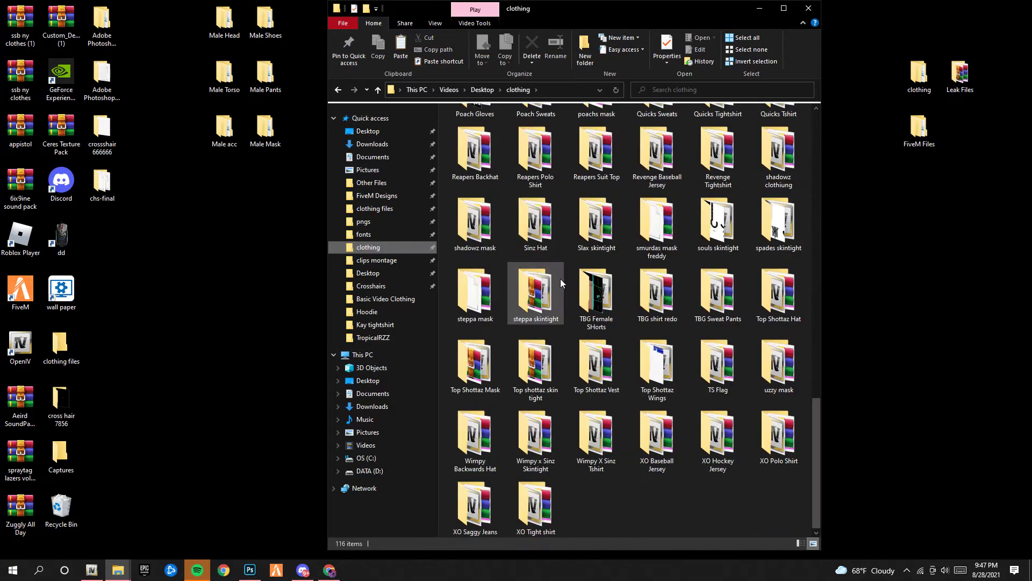
pyautogui.rightClick(615, 494)
pyautogui.moveTo(640, 467)
pyautogui.click(753, 343)
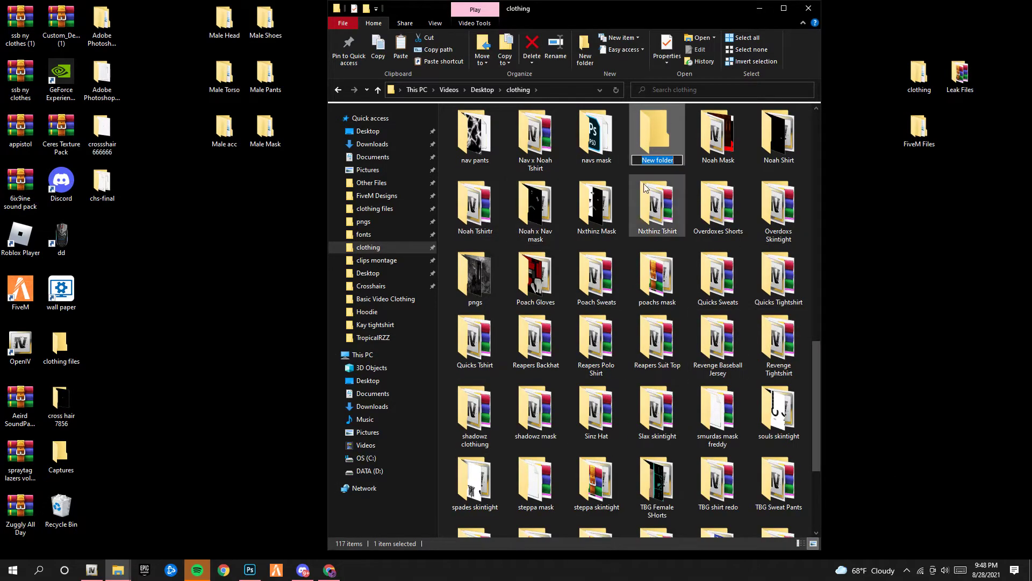
pyautogui.press('BackSpace')
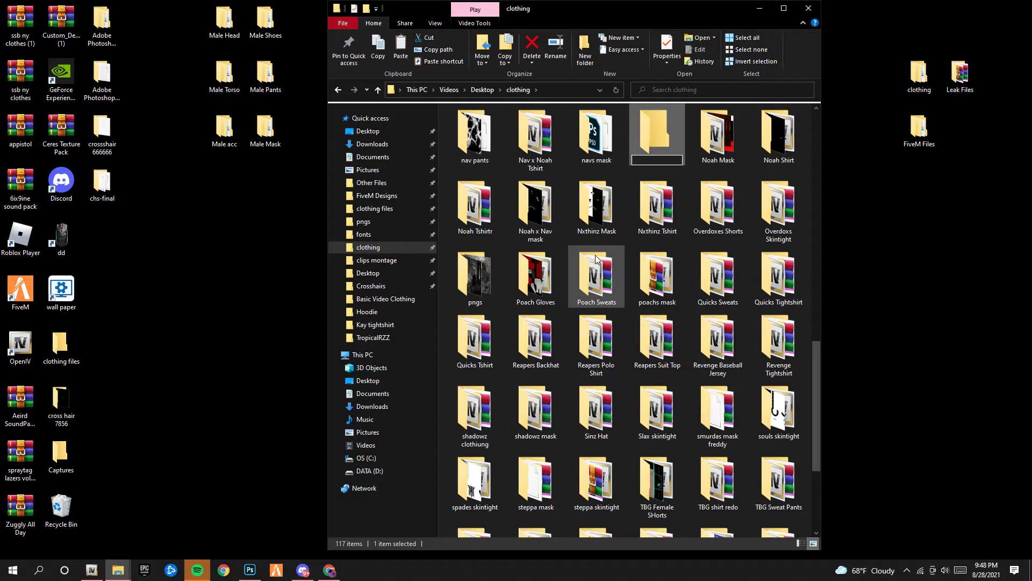
pyautogui.write('Vid')
pyautogui.write('ideo')
pyautogui.press('Return')
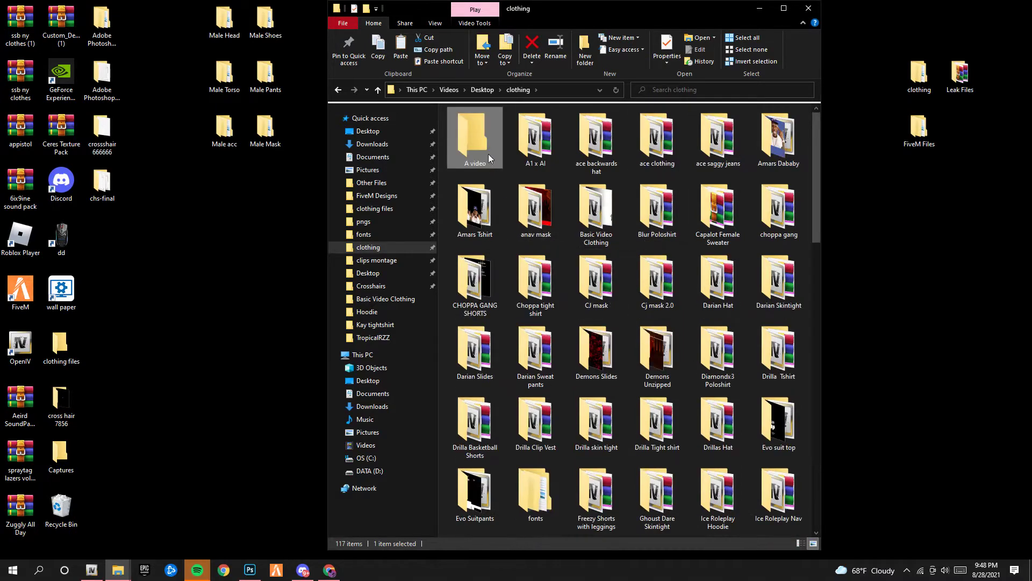
# Paste the copied skintight files into the "A video" folder.
pyautogui.doubleClick(488, 153)
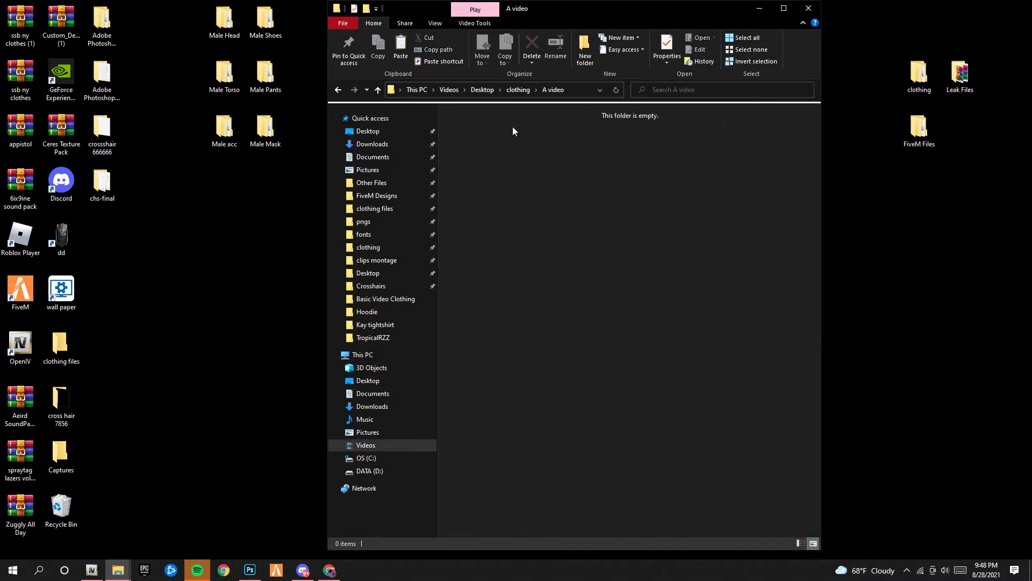
pyautogui.rightClick(533, 188)
pyautogui.click(558, 264)
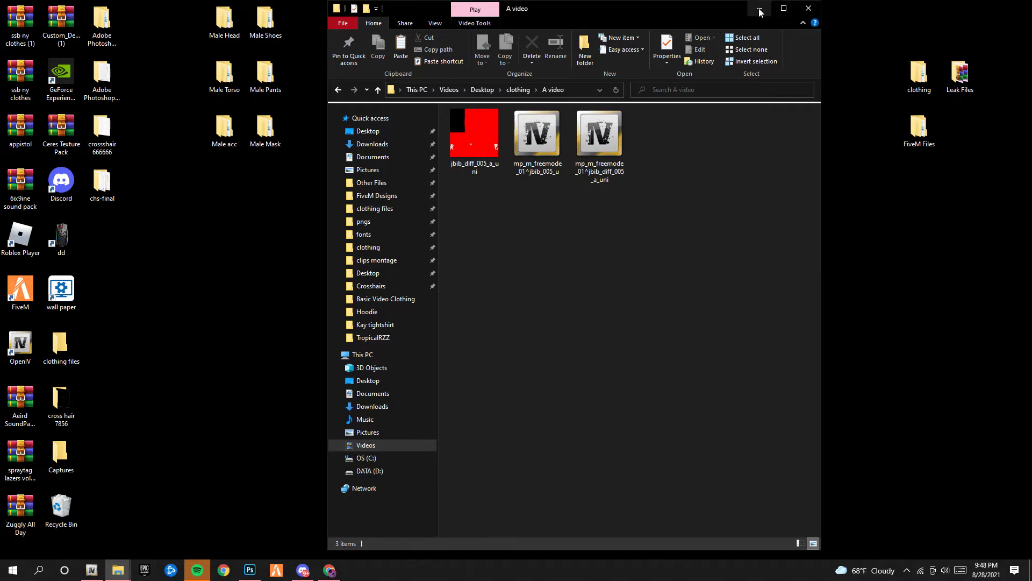
pyautogui.click(92, 570)
pyautogui.click(758, 103)
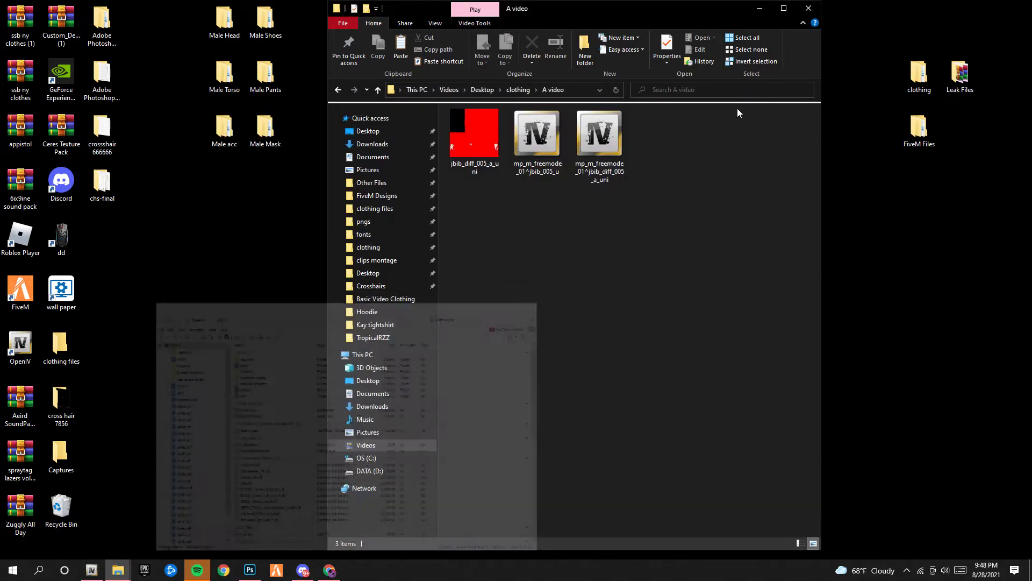
pyautogui.click(250, 569)
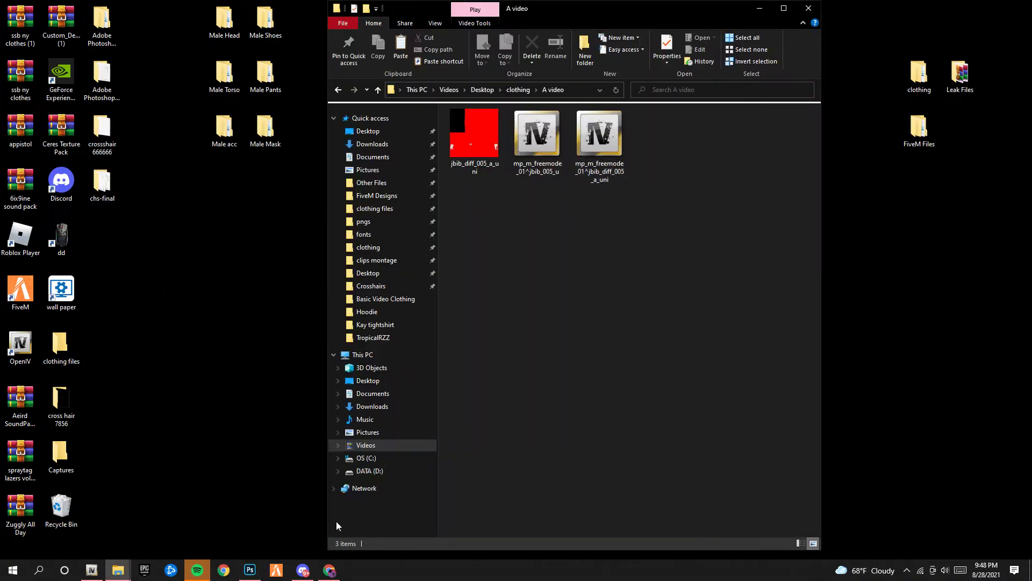
# View the Adobe Photoshop download links in the Nav Leakz others channel in Discord, and minimize it.
pyautogui.click(302, 568)
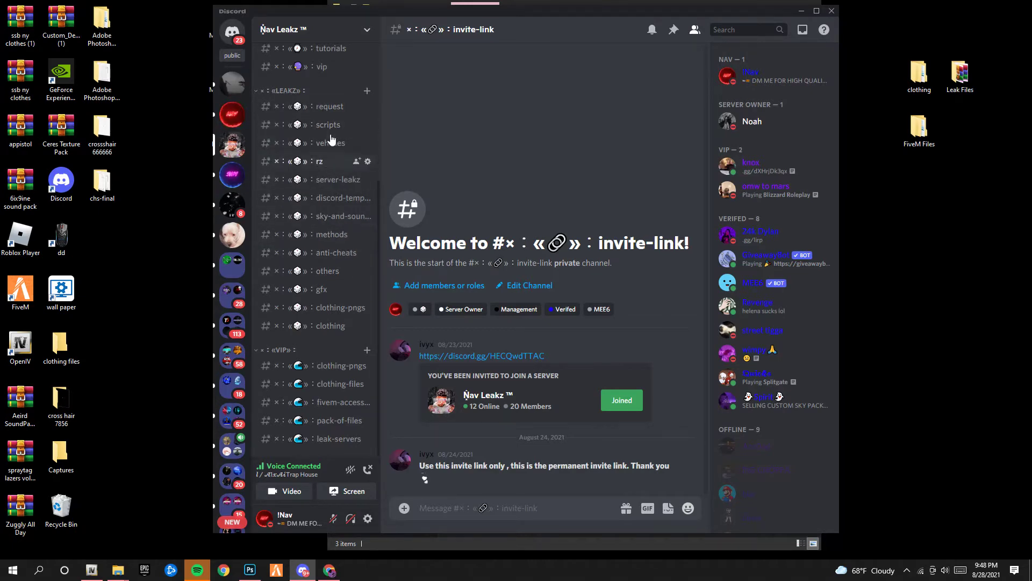
pyautogui.click(326, 271)
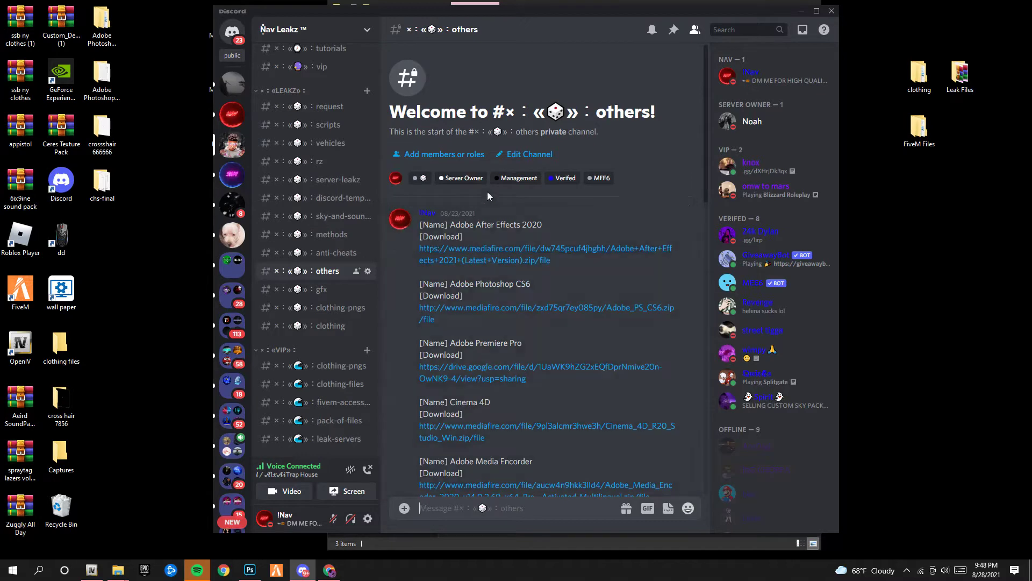
pyautogui.scroll(-3, 566, 245)
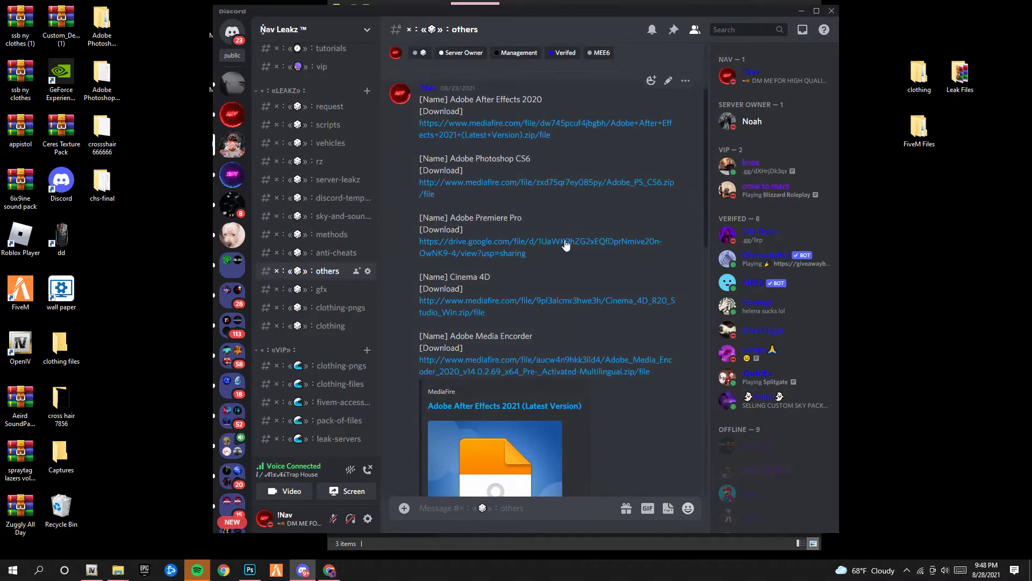
pyautogui.click(803, 13)
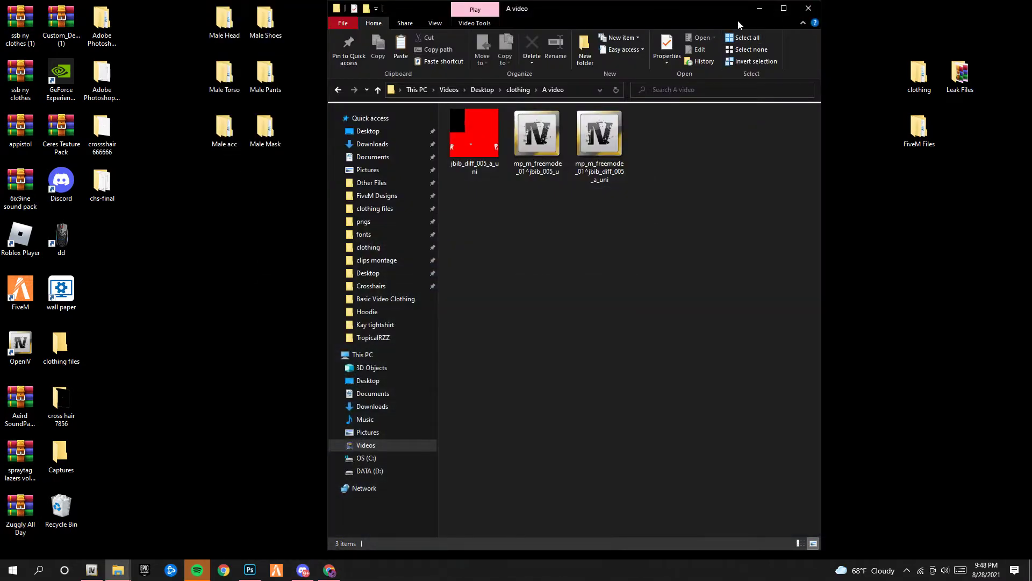
# Show the OpenIV program and its download page at openiv.com, then minimize both windows.
pyautogui.click(96, 571)
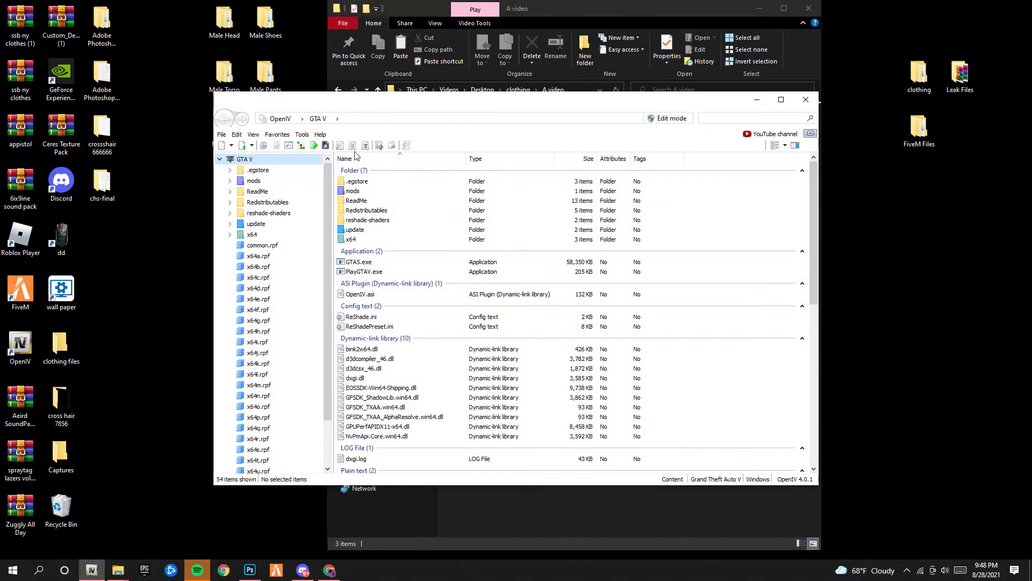
pyautogui.click(329, 570)
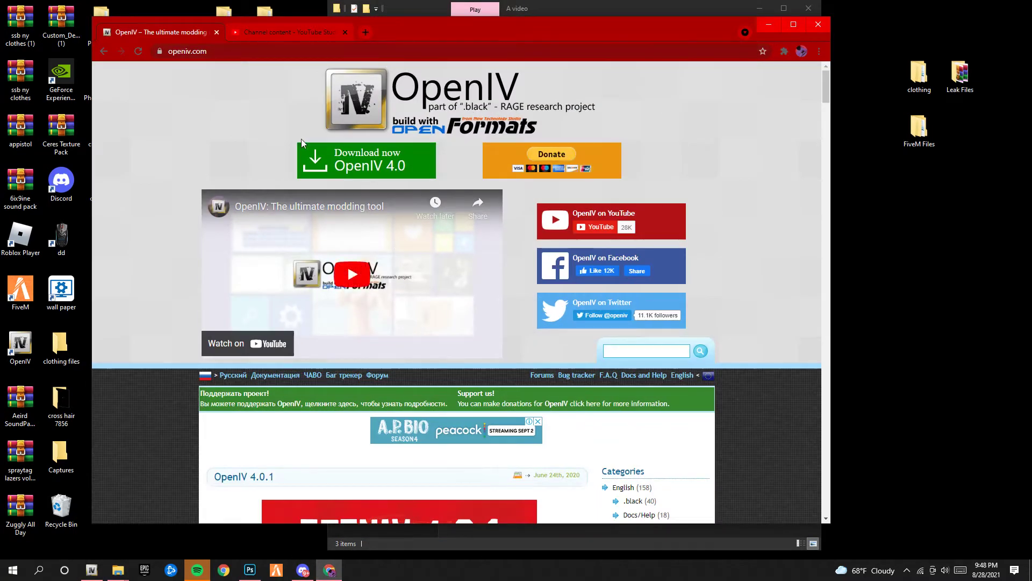
pyautogui.click(768, 24)
pyautogui.click(757, 100)
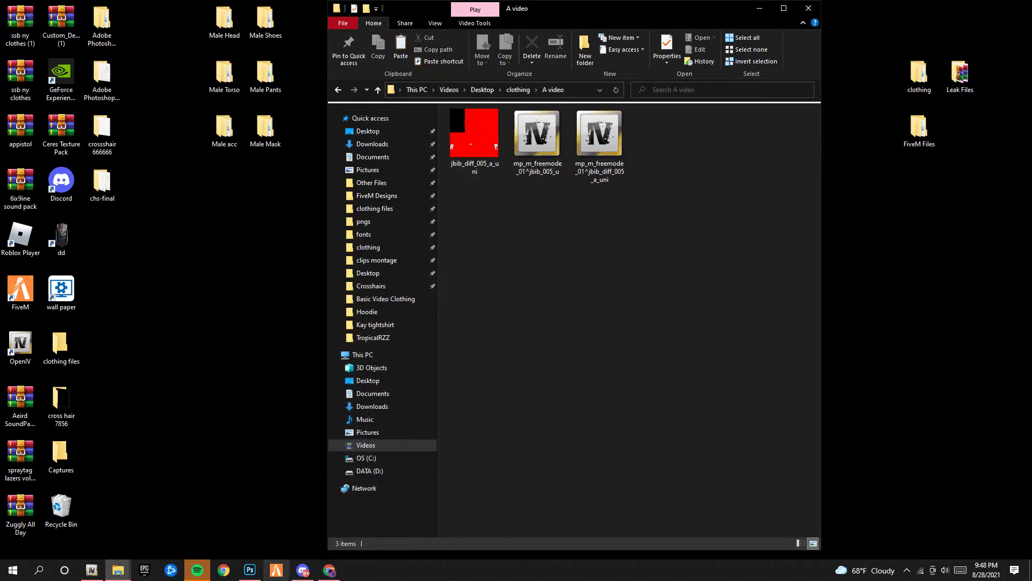
# Switch to Photoshop, open the jbib_diff_005_a_uni image from the "A video" folder, and maximize the window.
pyautogui.click(249, 570)
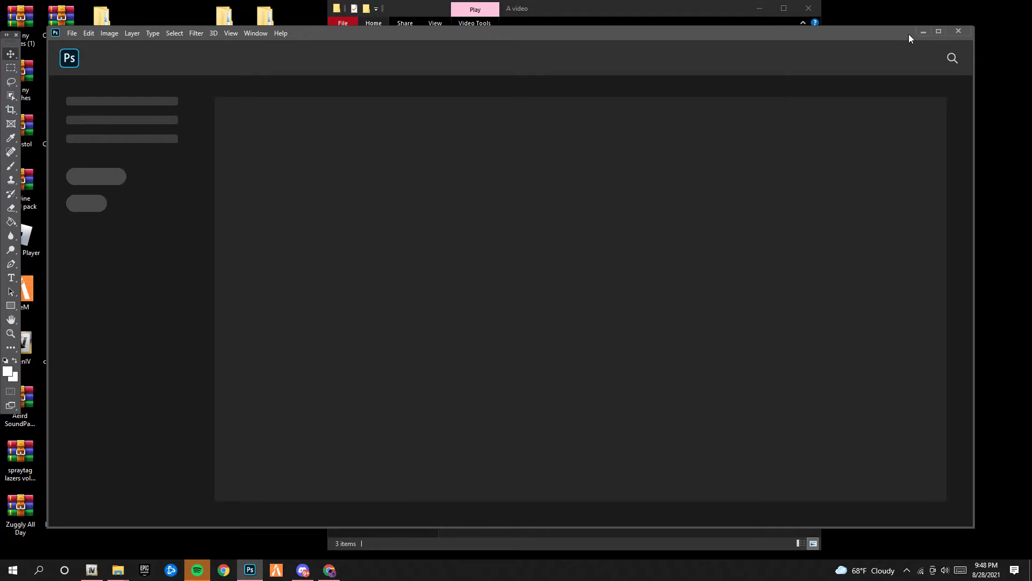
pyautogui.click(923, 31)
pyautogui.click(249, 569)
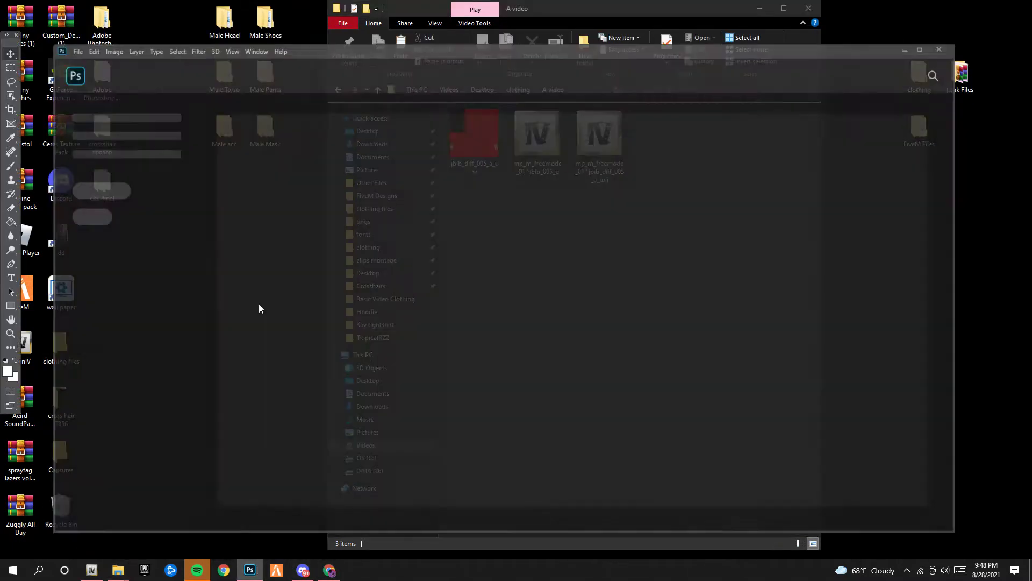
pyautogui.click(72, 34)
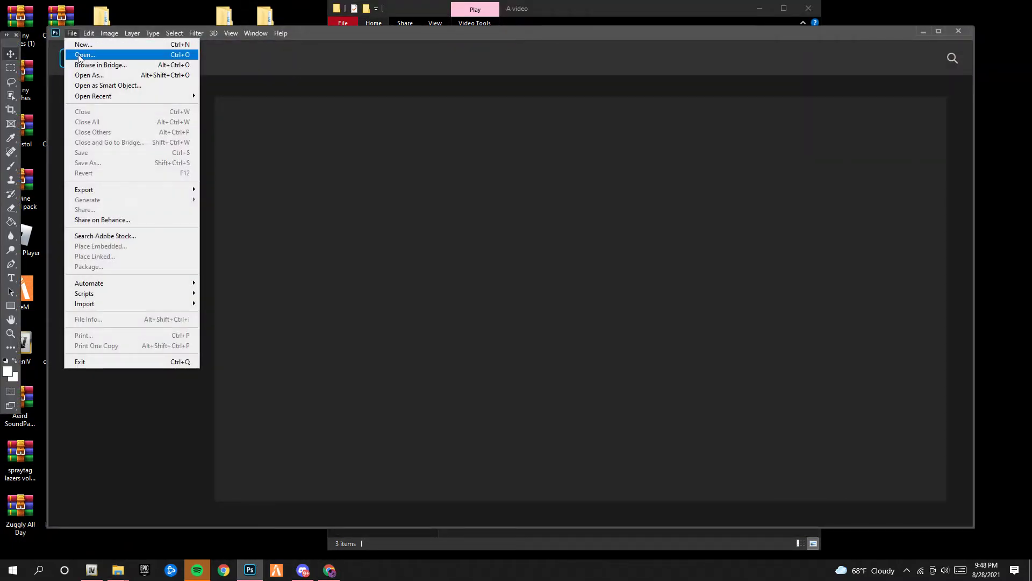
pyautogui.click(80, 55)
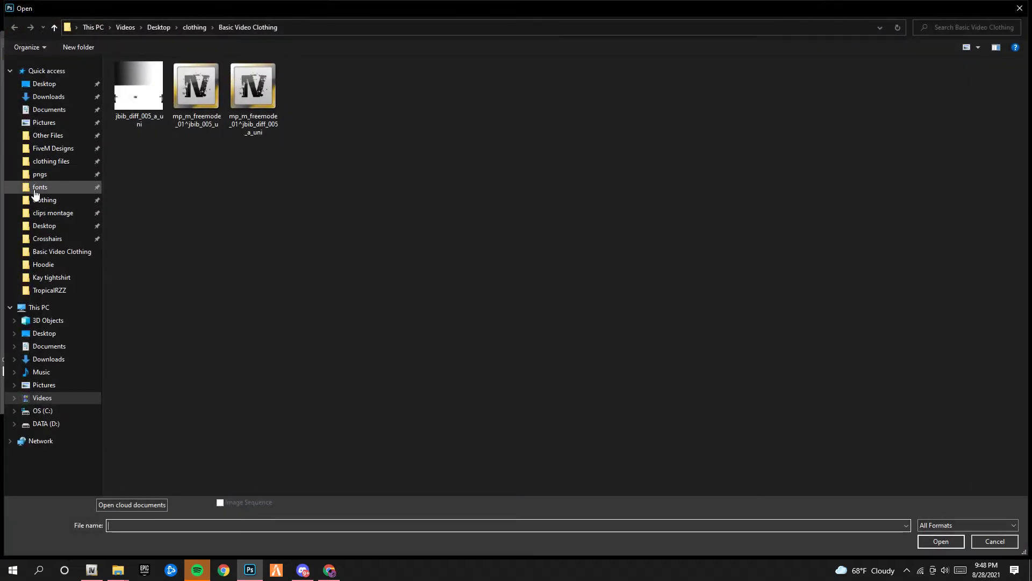
pyautogui.click(35, 201)
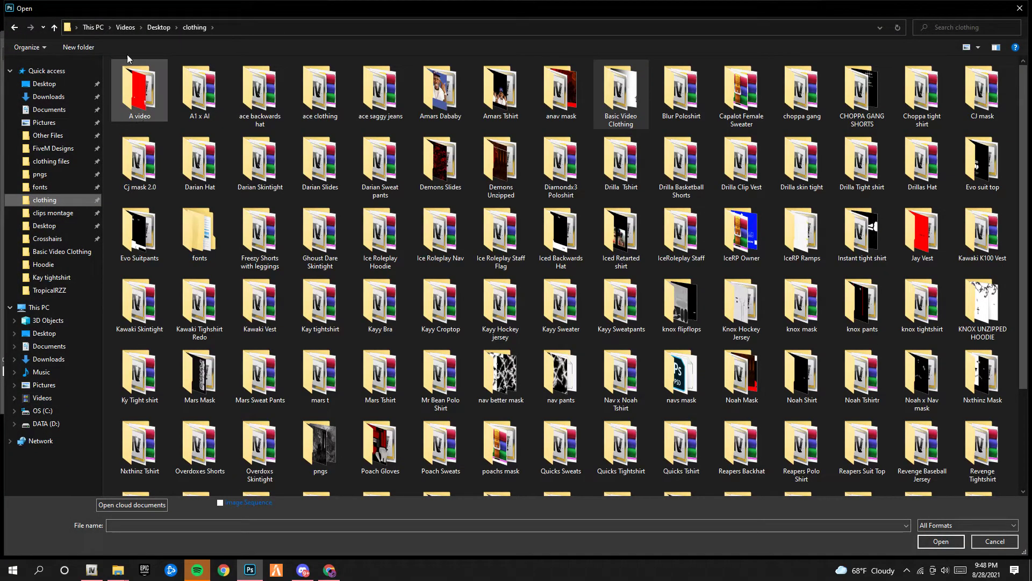
pyautogui.doubleClick(147, 96)
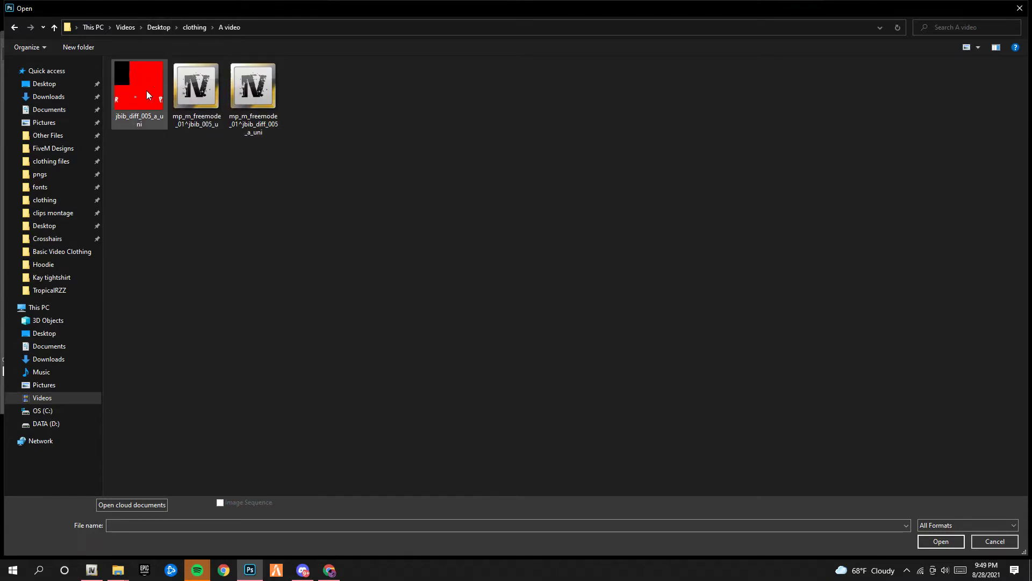
pyautogui.doubleClick(136, 99)
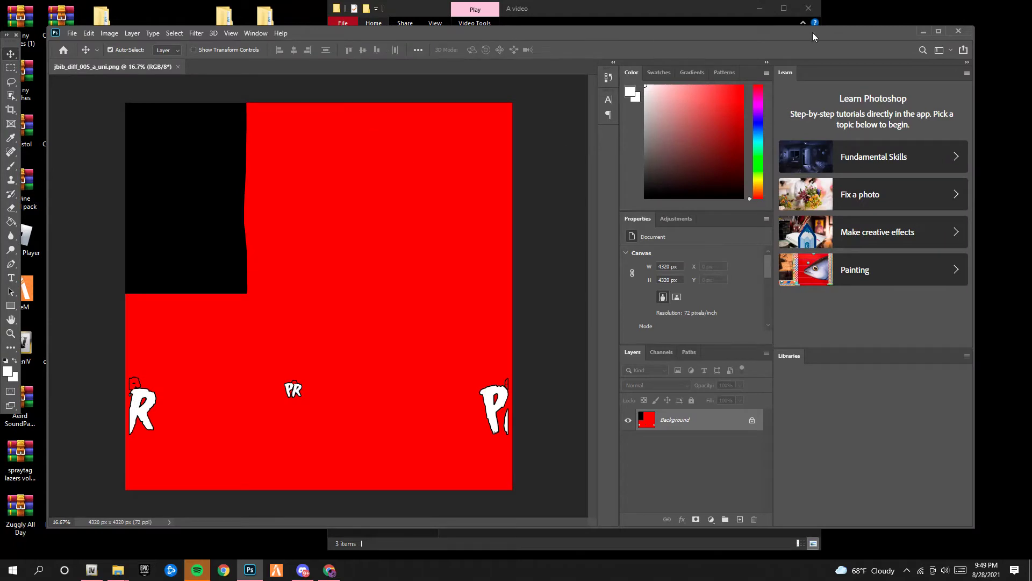
pyautogui.click(939, 30)
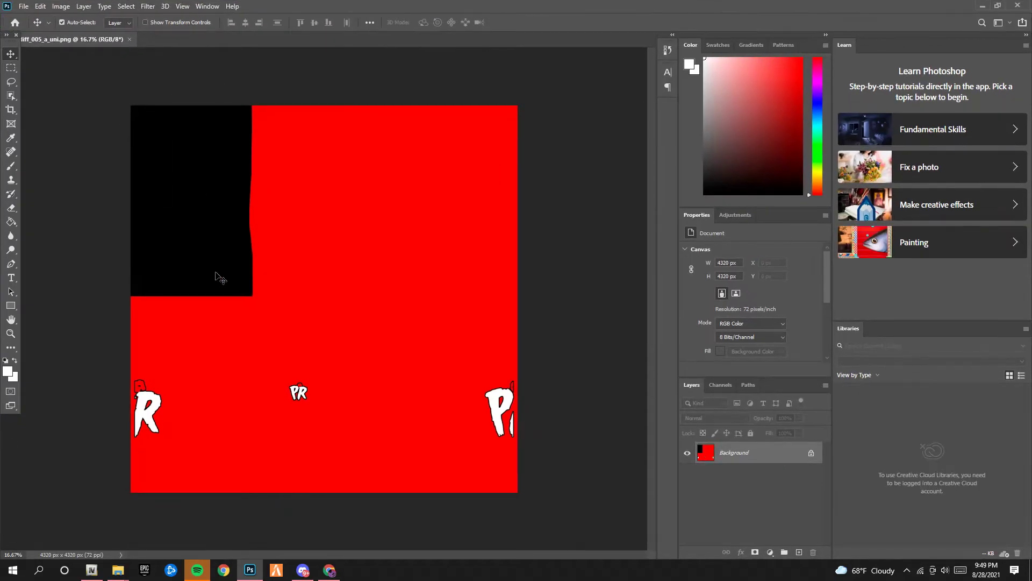
# Add a new blank layer above the Background layer.
pyautogui.click(10, 221)
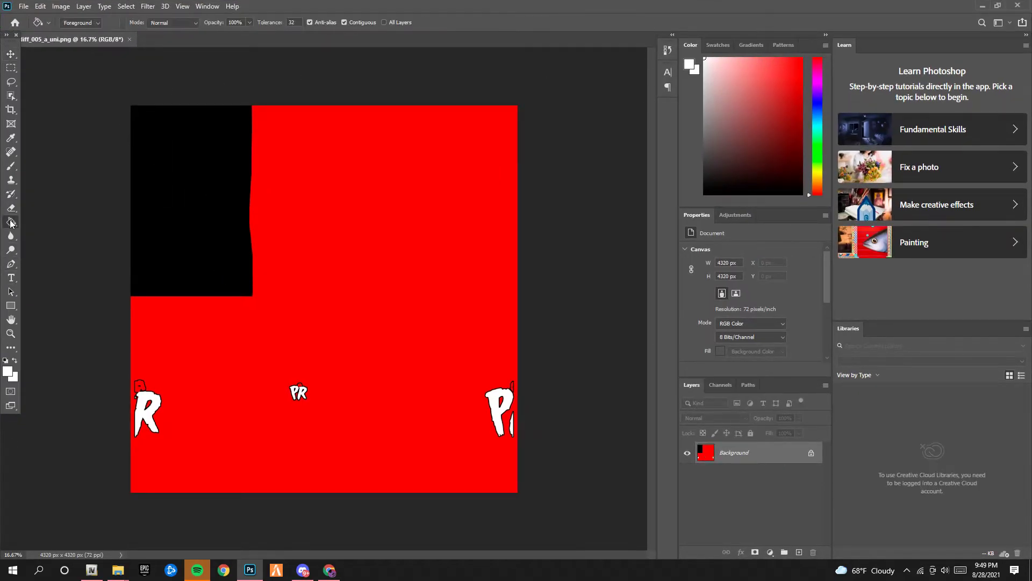
pyautogui.click(11, 53)
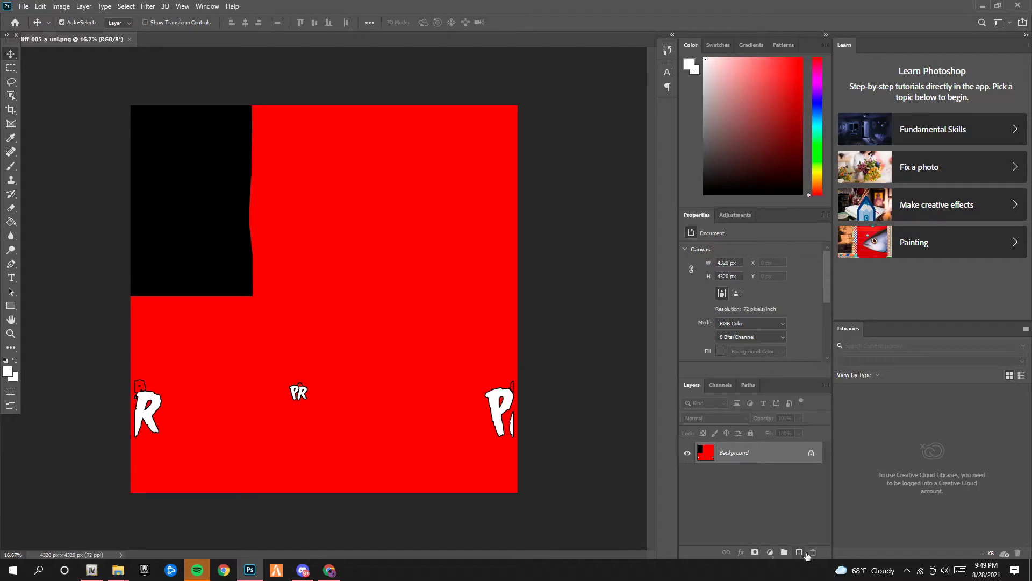
pyautogui.click(800, 553)
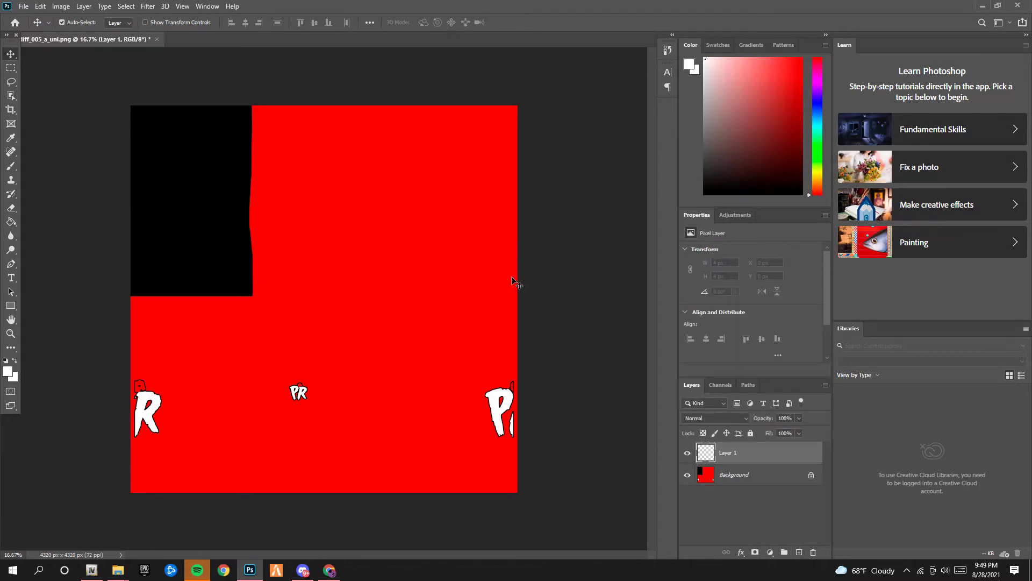
# Set both the foreground and background colours to pure red, ff0000.
pyautogui.click(11, 222)
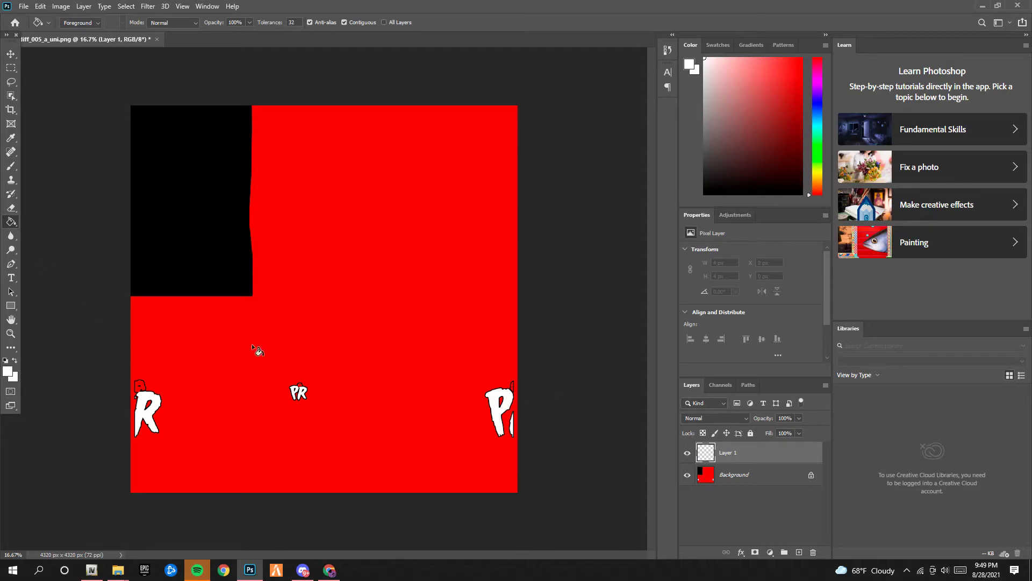
pyautogui.moveTo(726, 89); pyautogui.dragTo(892, 18)
pyautogui.click(14, 378)
pyautogui.write('ff0000')
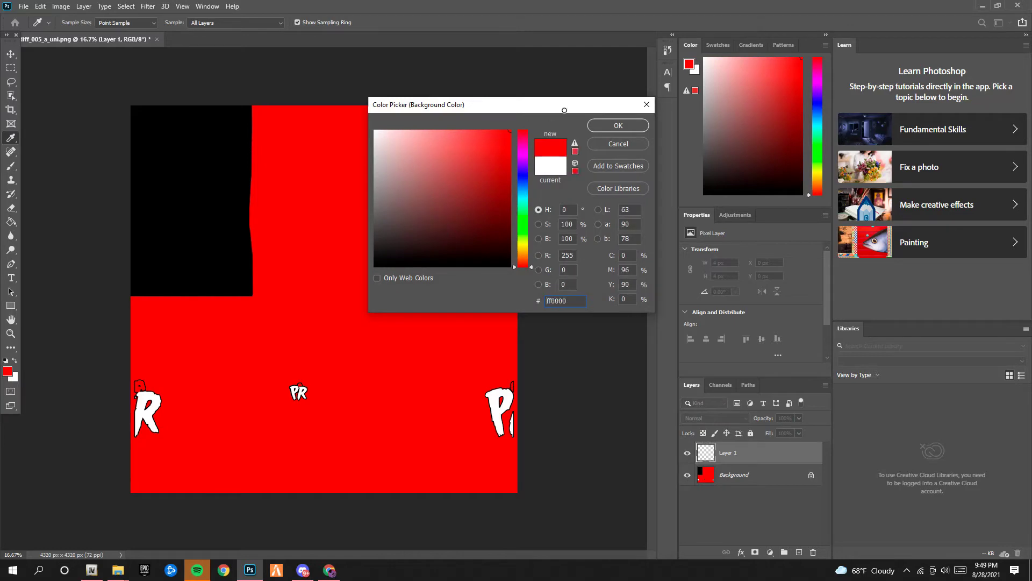
pyautogui.click(615, 125)
pyautogui.press('g')
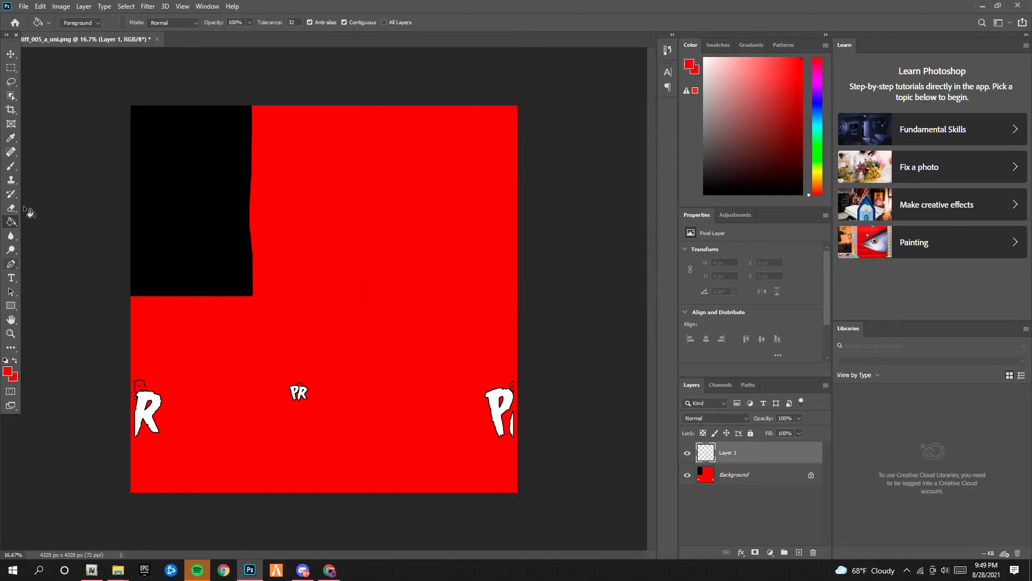
# Fill the blank layer with solid red across the whole canvas using the Gradient tool.
pyautogui.rightClick(11, 222)
pyautogui.click(49, 222)
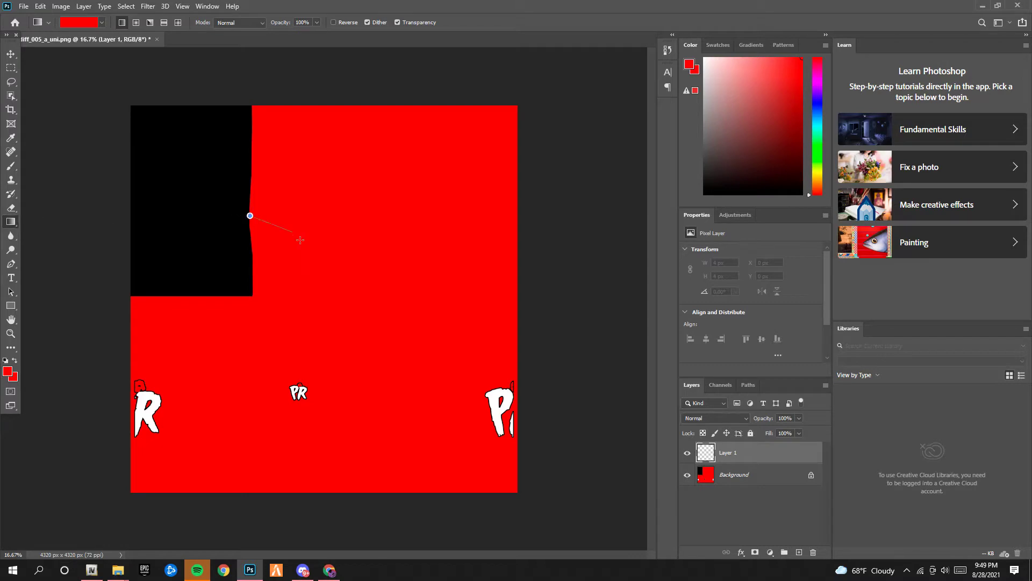
pyautogui.moveTo(300, 240); pyautogui.dragTo(294, 241)
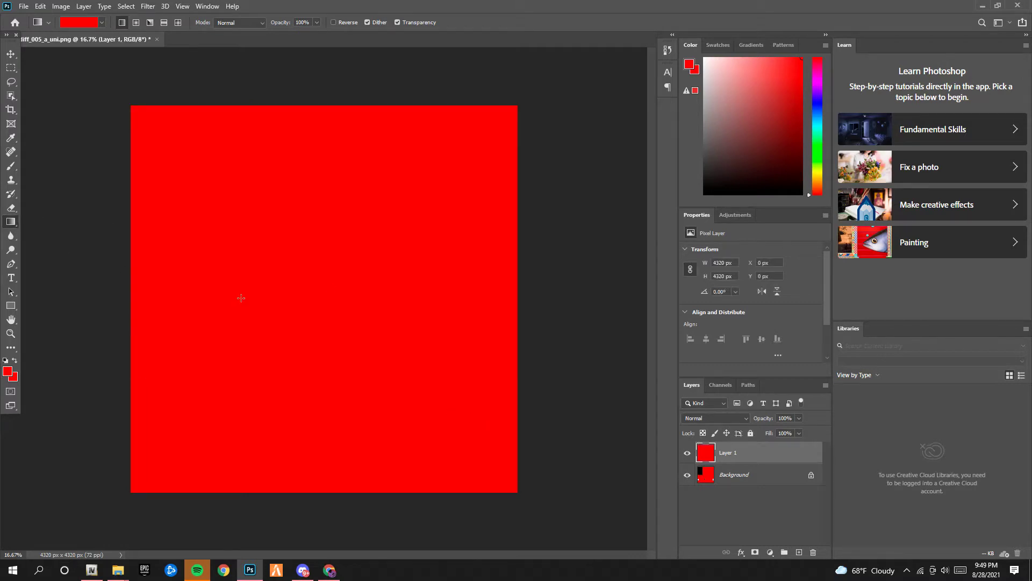
pyautogui.hotkey('ctrl', 'z')
pyautogui.hotkey('ctrl', 'shift', 'z')
pyautogui.hotkey('ctrl', 'z')
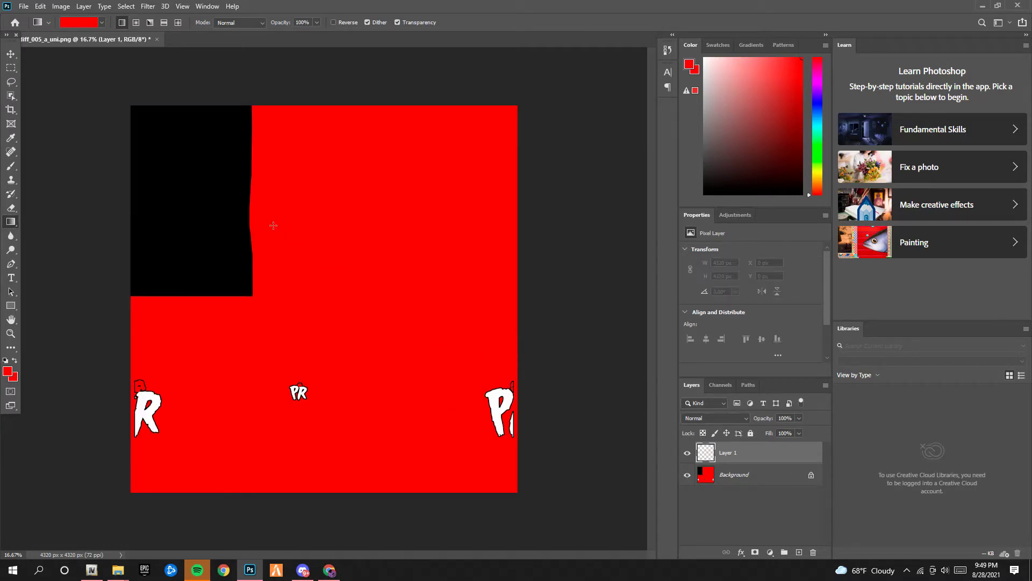
pyautogui.moveTo(244, 212); pyautogui.dragTo(439, 408)
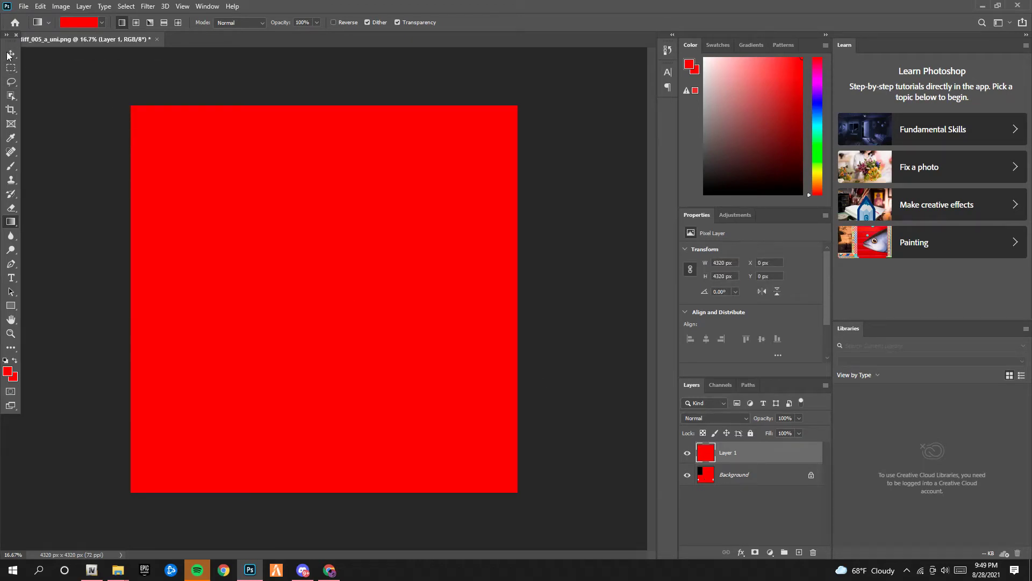
pyautogui.click(10, 55)
pyautogui.click(800, 554)
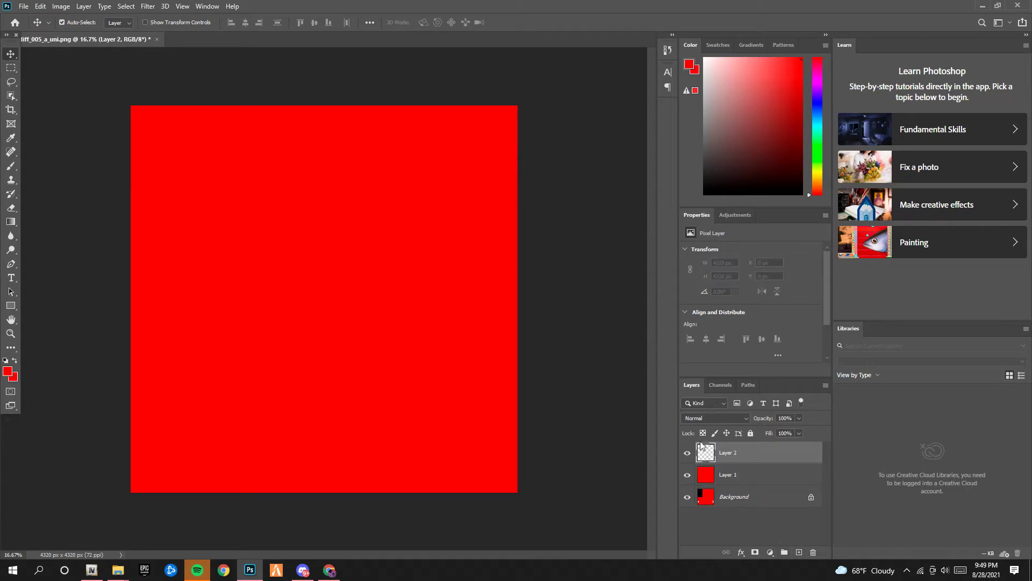
pyautogui.press('Delete')
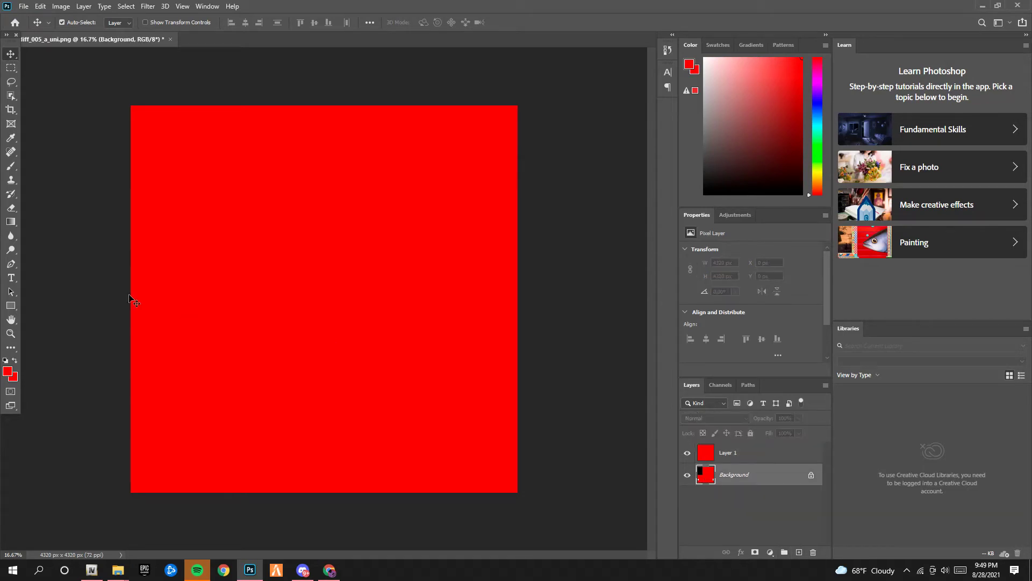
# Hide the red Layer 1 so the original shirt design on the Background layer shows.
pyautogui.click(11, 221)
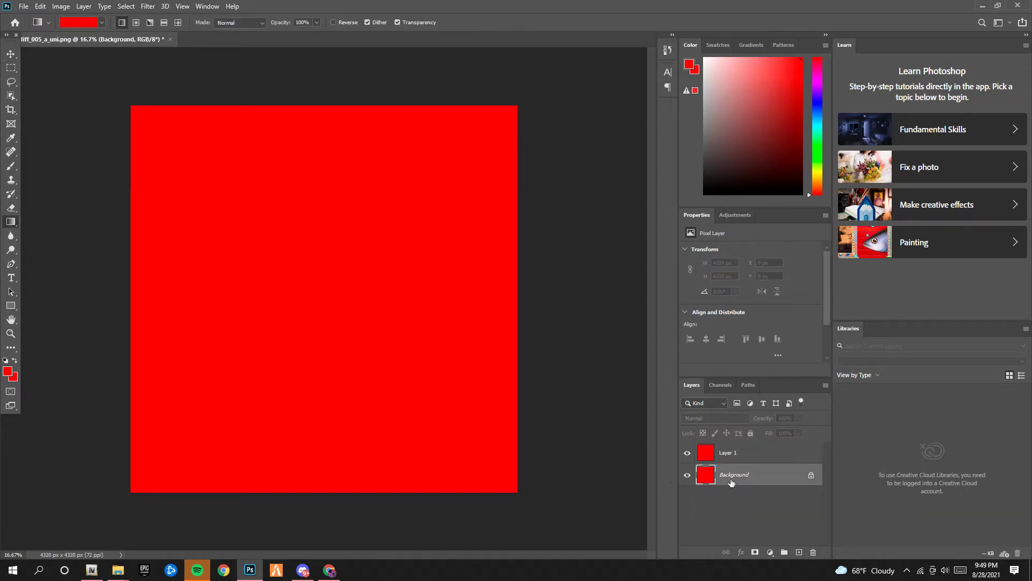
pyautogui.click(688, 453)
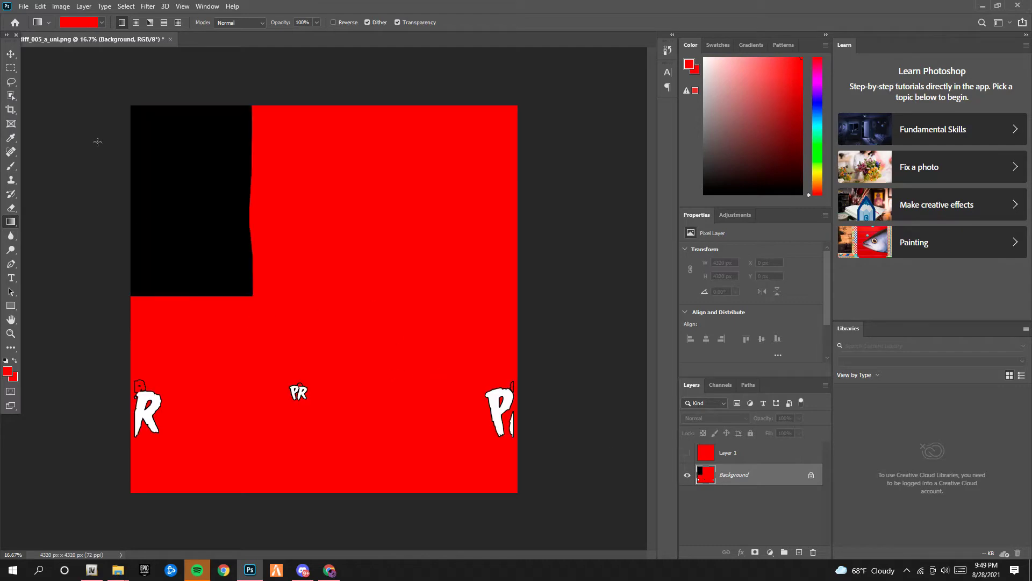
pyautogui.press('v')
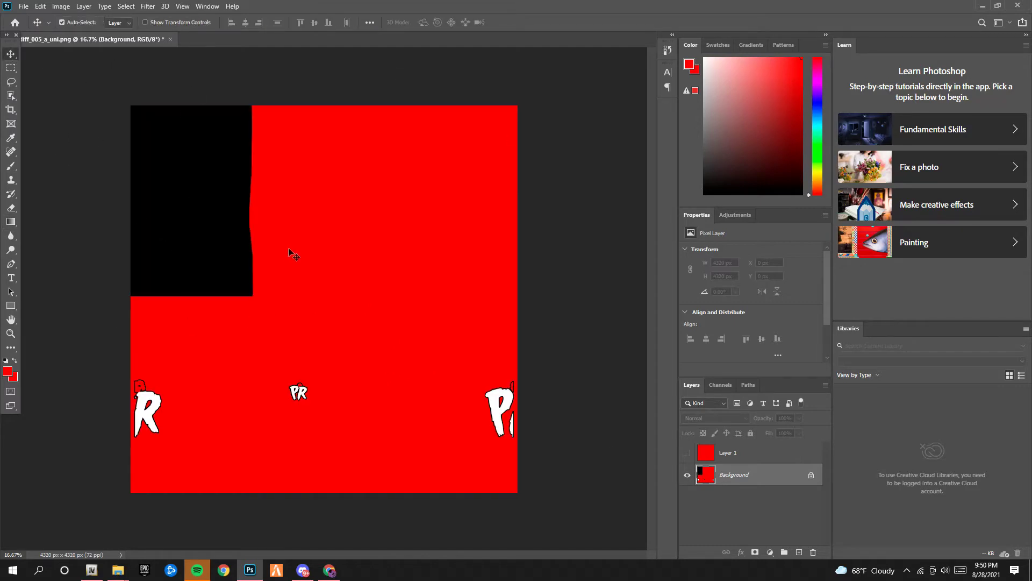
# Add the text "nav" above the small PR logo at 12 pt and set the text colour to 000000.
pyautogui.click(10, 277)
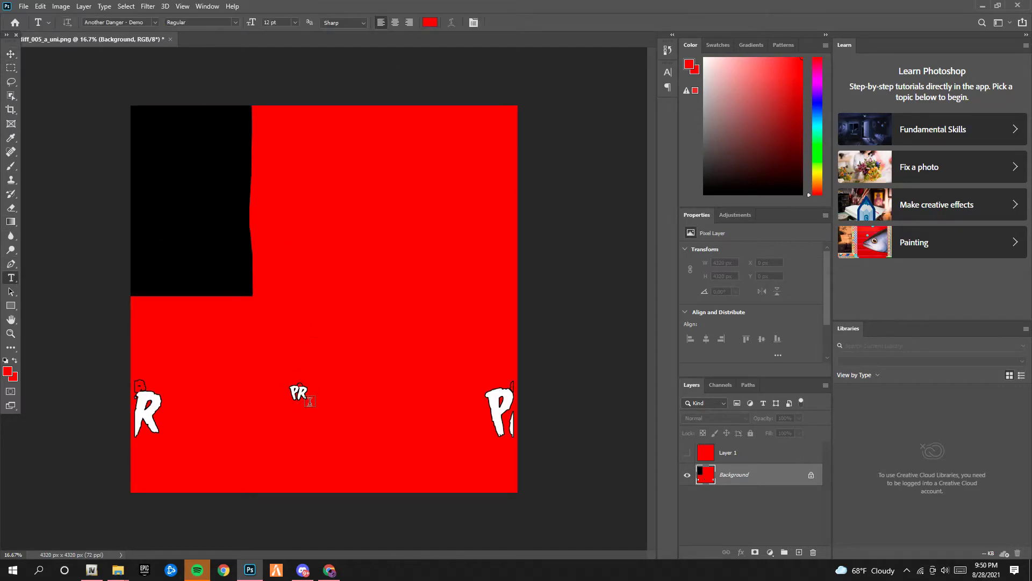
pyautogui.click(293, 345)
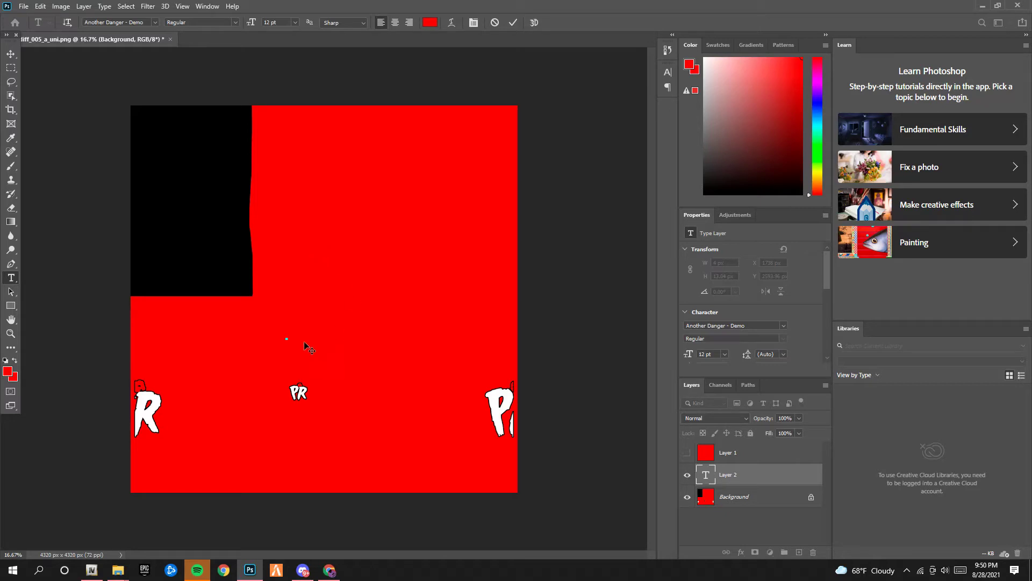
pyautogui.click(430, 23)
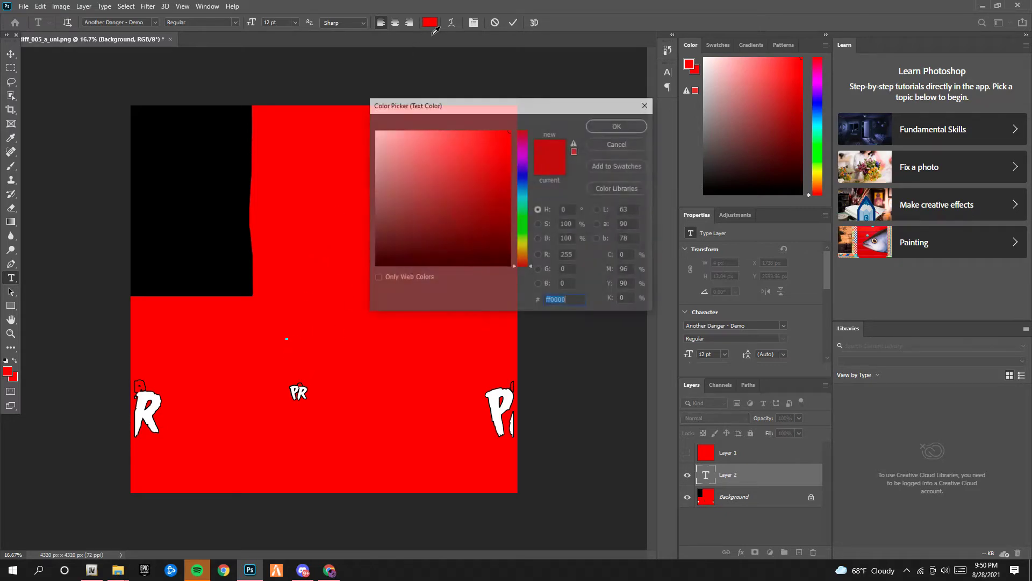
pyautogui.write('000000')
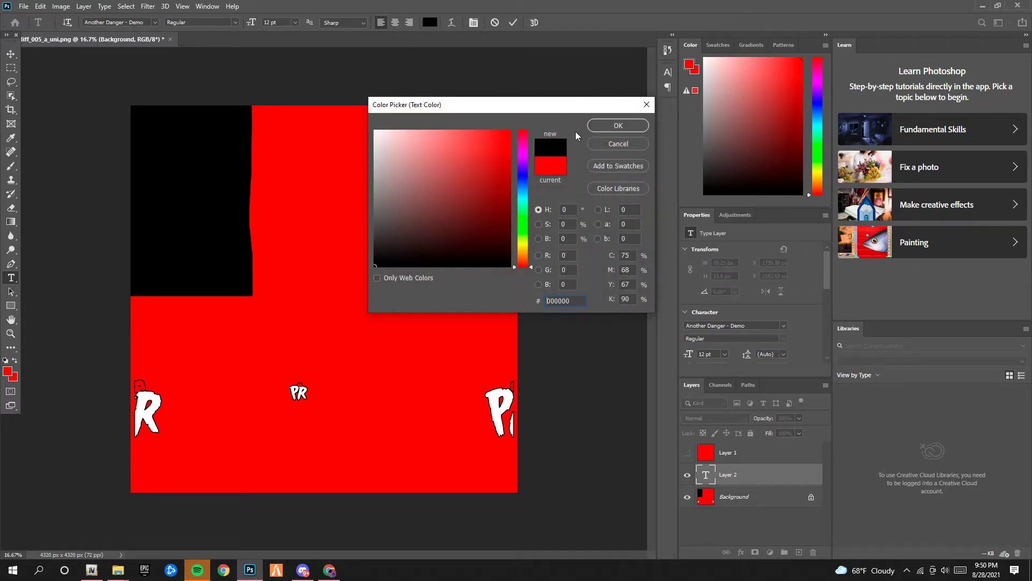
pyautogui.click(618, 126)
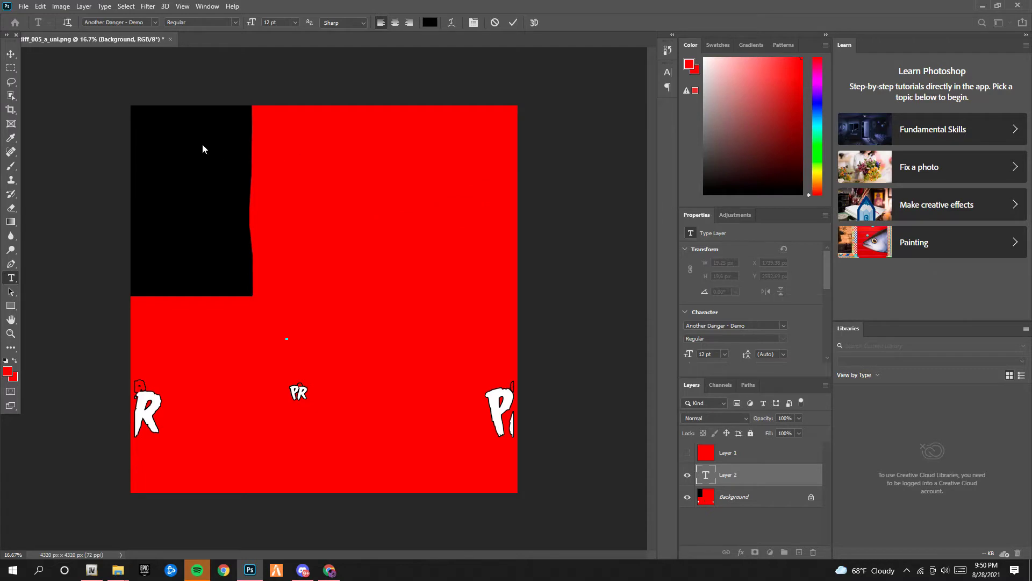
pyautogui.click(11, 54)
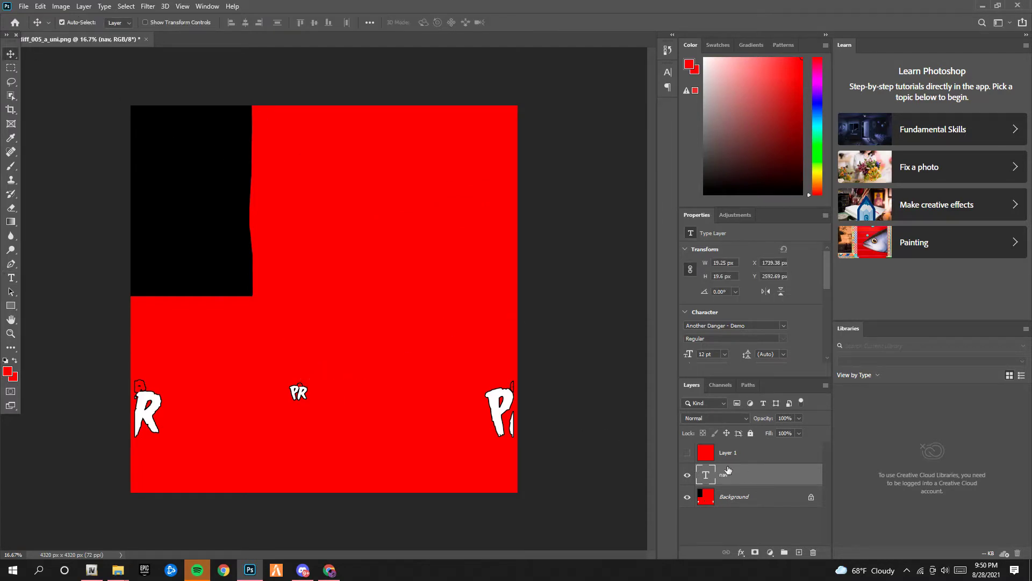
# Enlarge the "nav" text to about 662 by 674 px and move its layer above Layer 1.
pyautogui.doubleClick(753, 481)
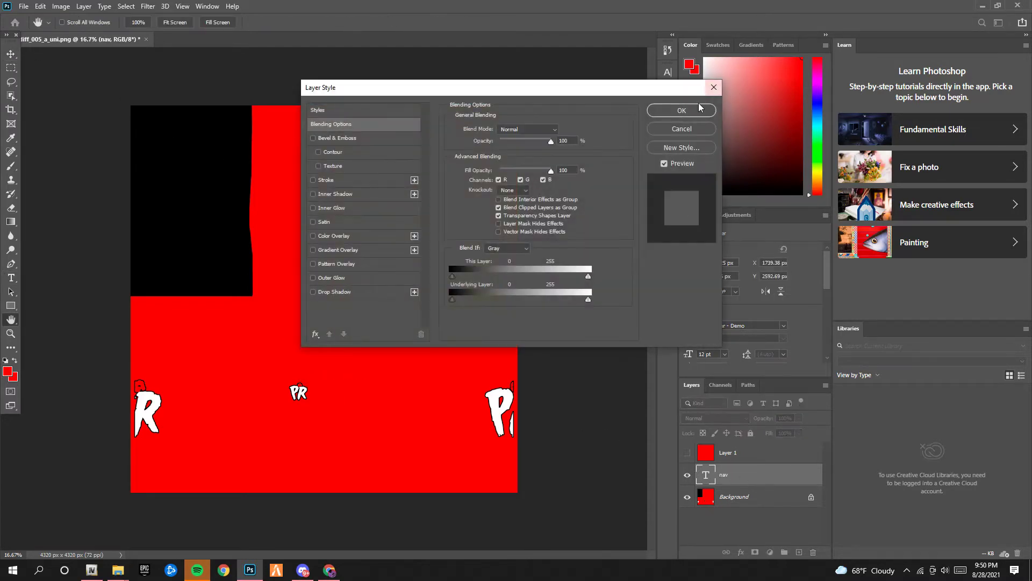
pyautogui.click(679, 110)
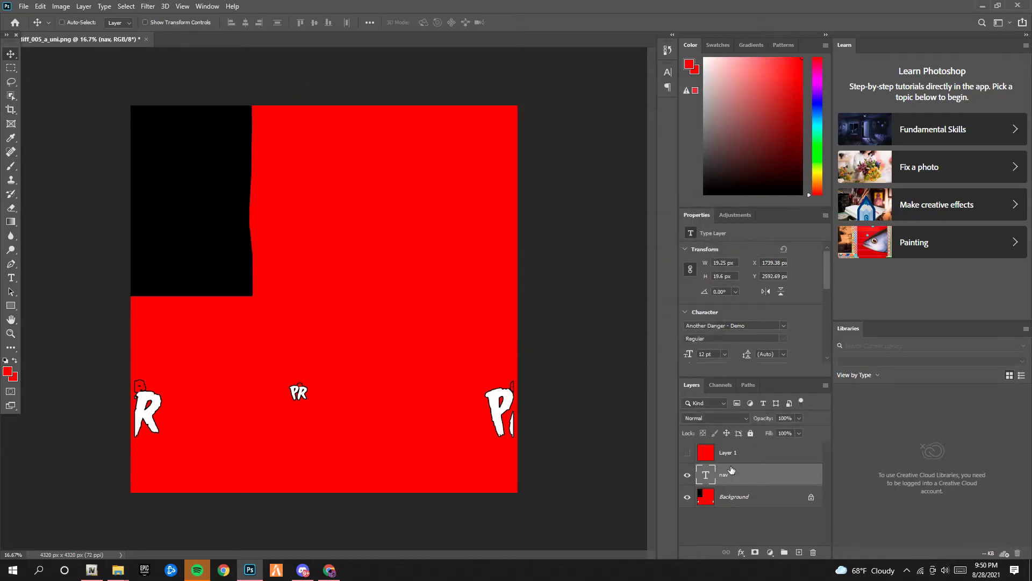
pyautogui.hotkey('ctrl', 't')
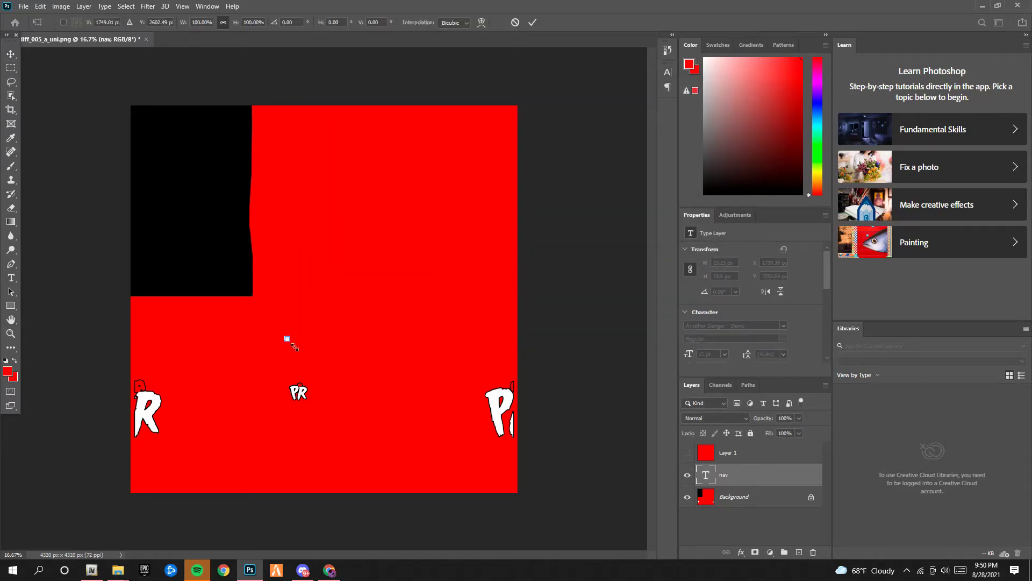
pyautogui.moveTo(295, 347); pyautogui.dragTo(347, 334)
pyautogui.moveTo(726, 474); pyautogui.dragTo(739, 456)
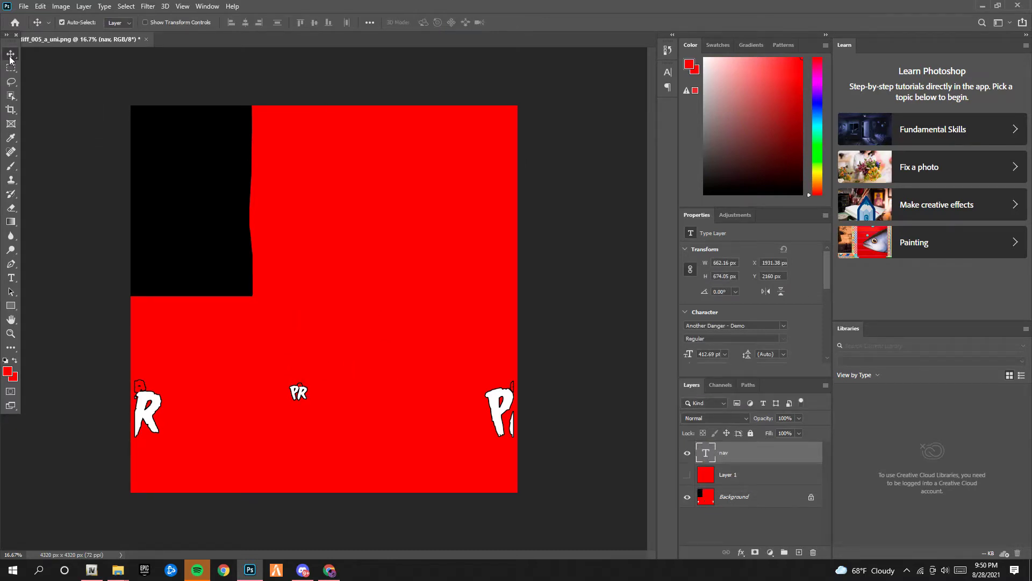
# Recolour the "nav" text on the shirt to 000000.
pyautogui.hotkey('ctrl', 't')
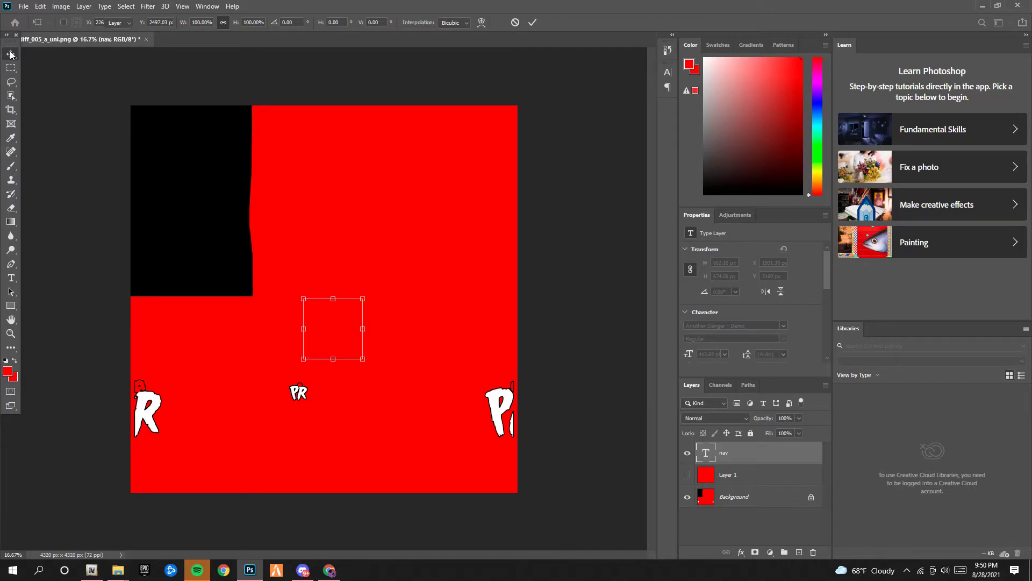
pyautogui.click(11, 54)
pyautogui.click(11, 277)
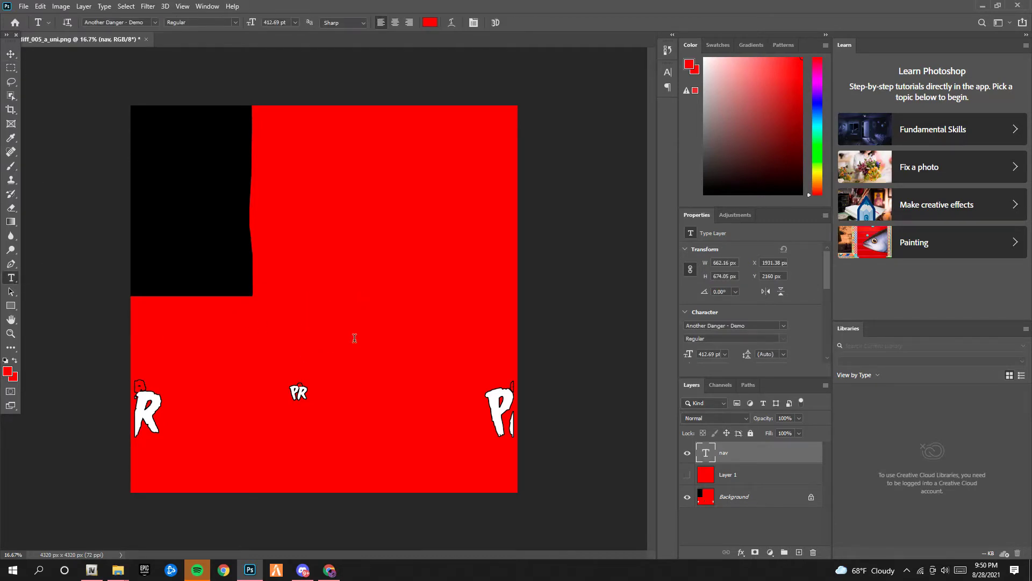
pyautogui.moveTo(352, 337); pyautogui.dragTo(297, 326)
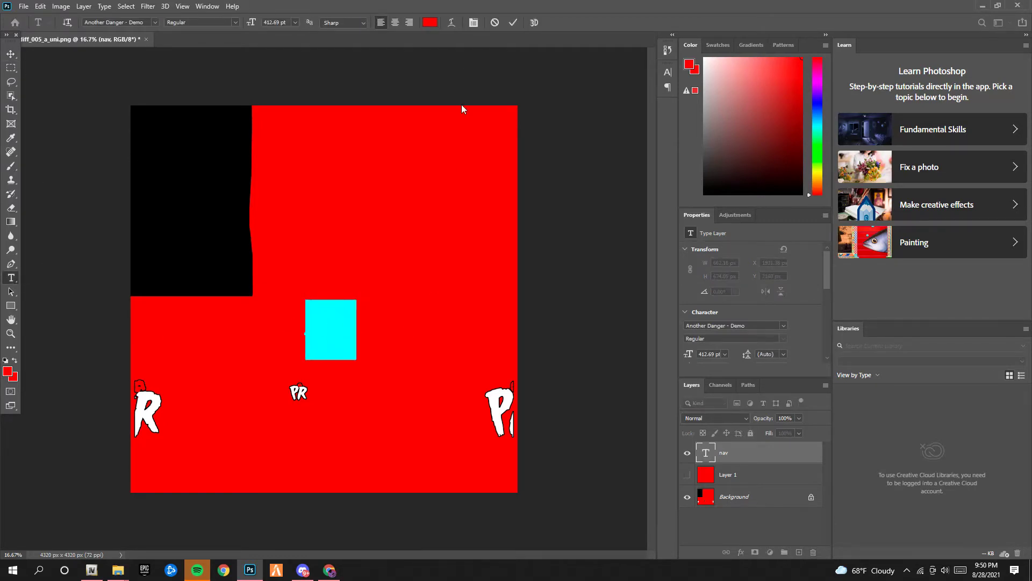
pyautogui.click(430, 23)
pyautogui.write('000000')
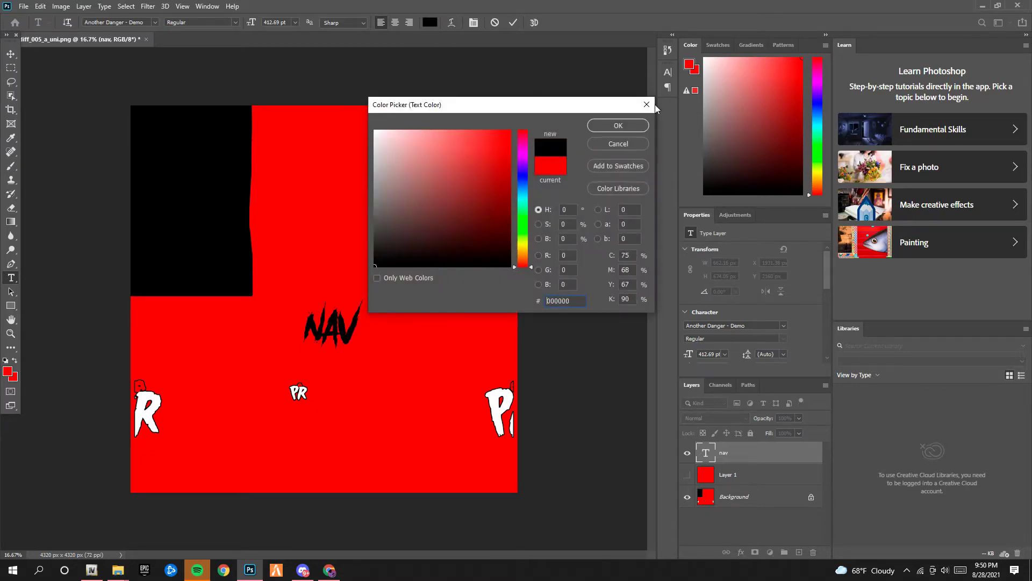
pyautogui.click(619, 125)
pyautogui.click(10, 54)
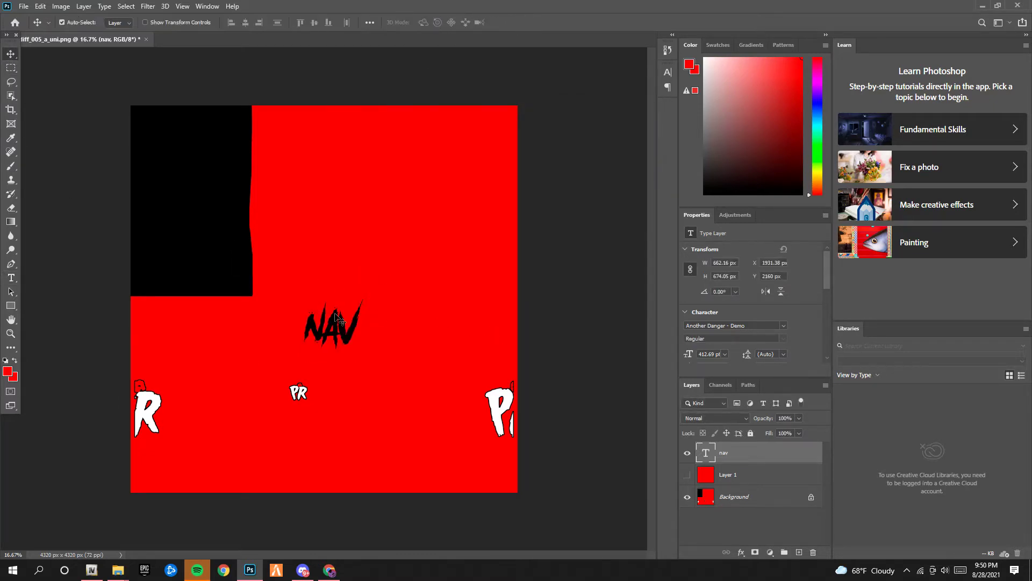
pyautogui.scroll(-1, 777, 277)
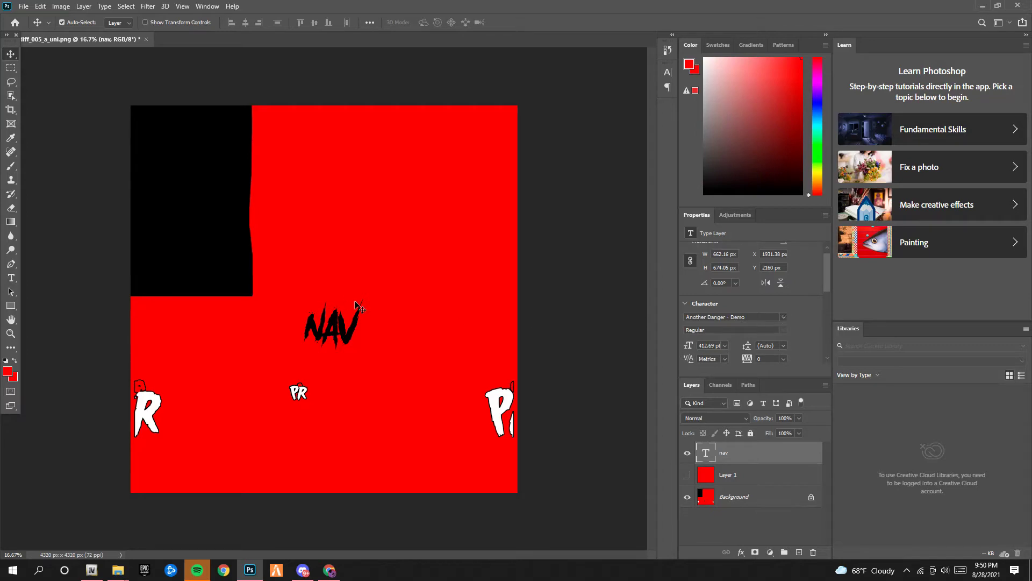
pyautogui.hotkey('alt', 'Tab')
pyautogui.hotkey('alt', 'Tab')
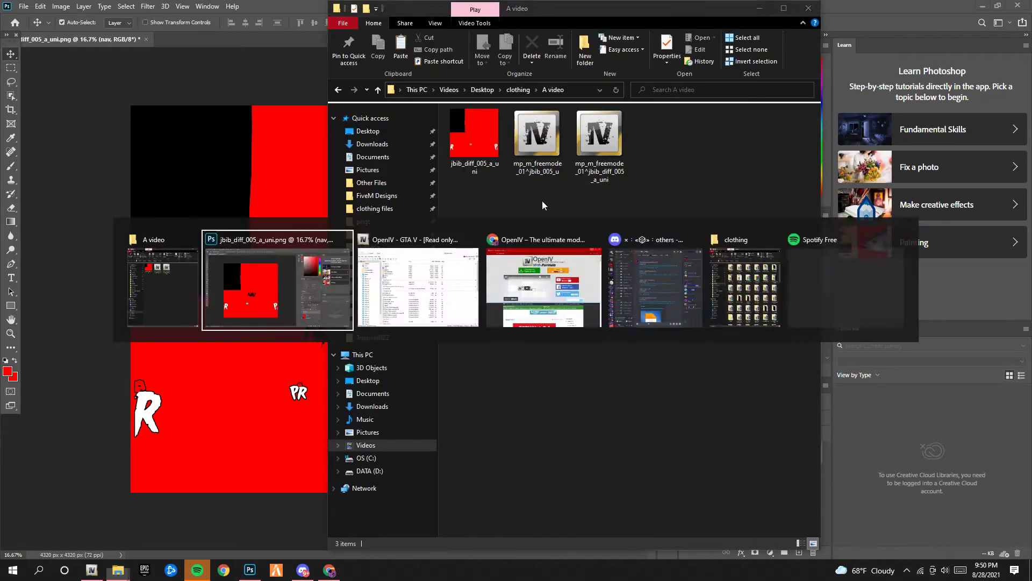
pyautogui.click(303, 570)
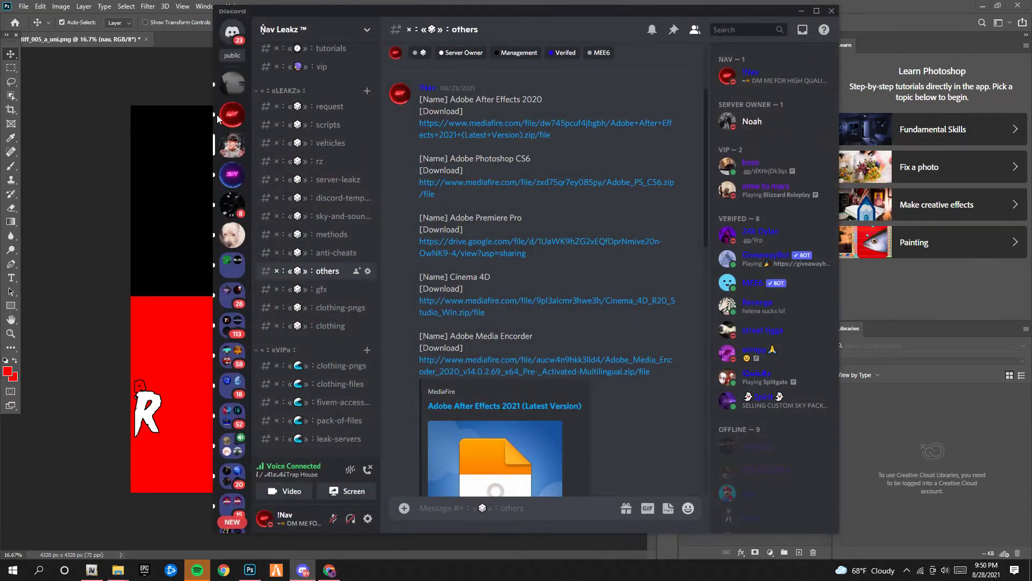
pyautogui.click(232, 114)
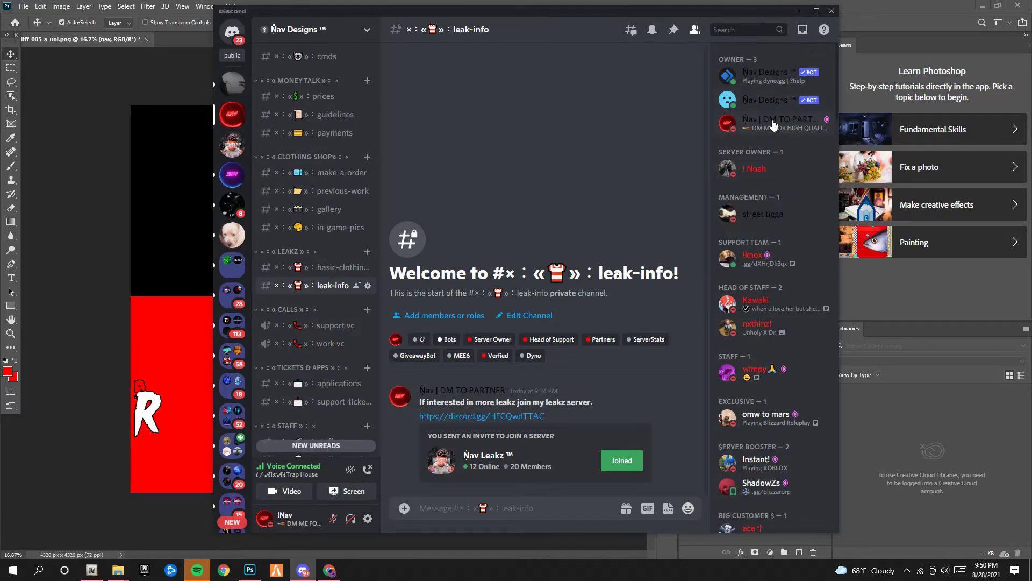
pyautogui.click(773, 125)
pyautogui.hotkey('alt', 'Tab')
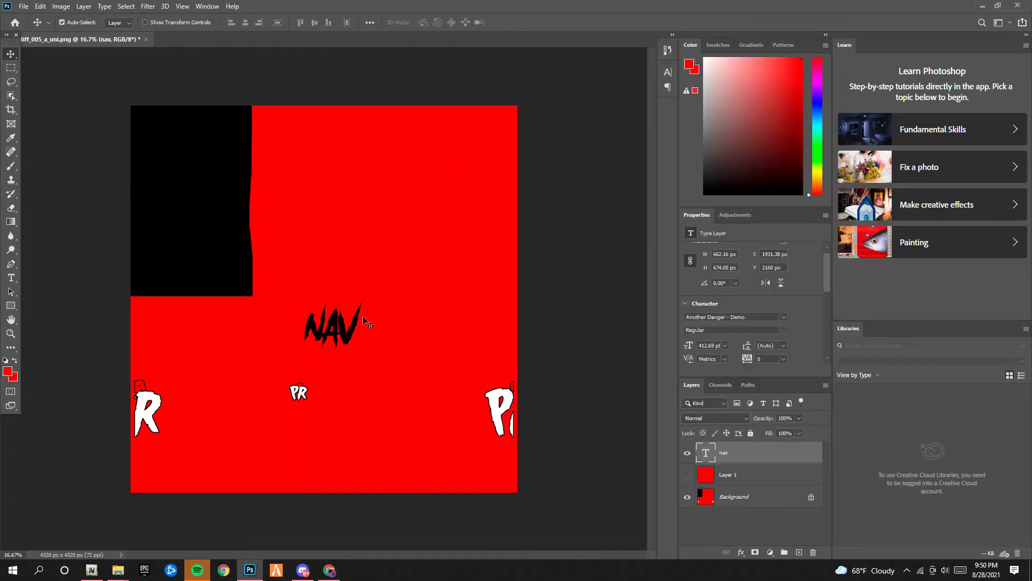
# Scale the "nav" text down to about 375 by 382 px and place it over the small PR logo.
pyautogui.hotkey('ctrl', 't')
pyautogui.moveTo(367, 302); pyautogui.dragTo(305, 394)
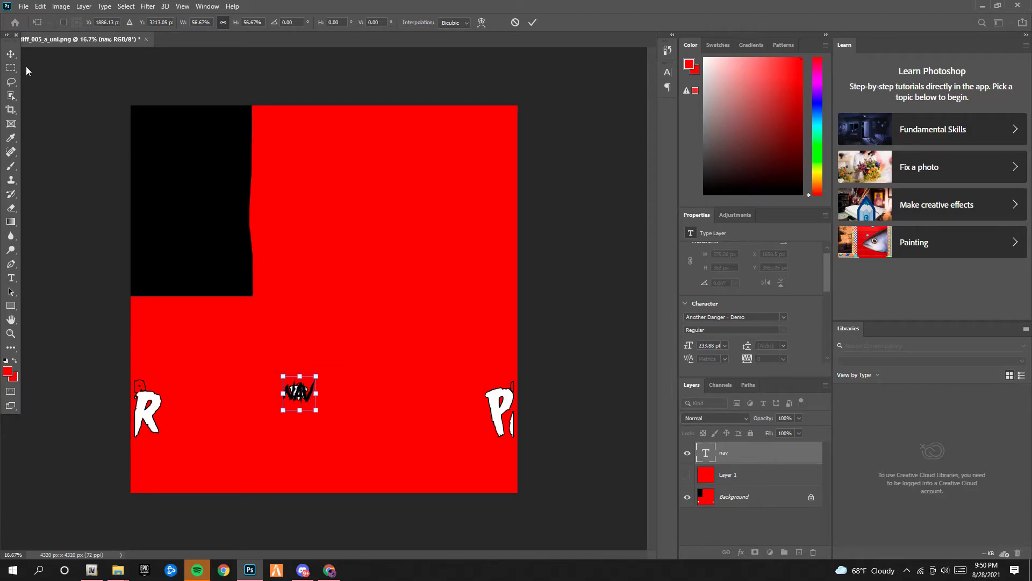
pyautogui.press('Return')
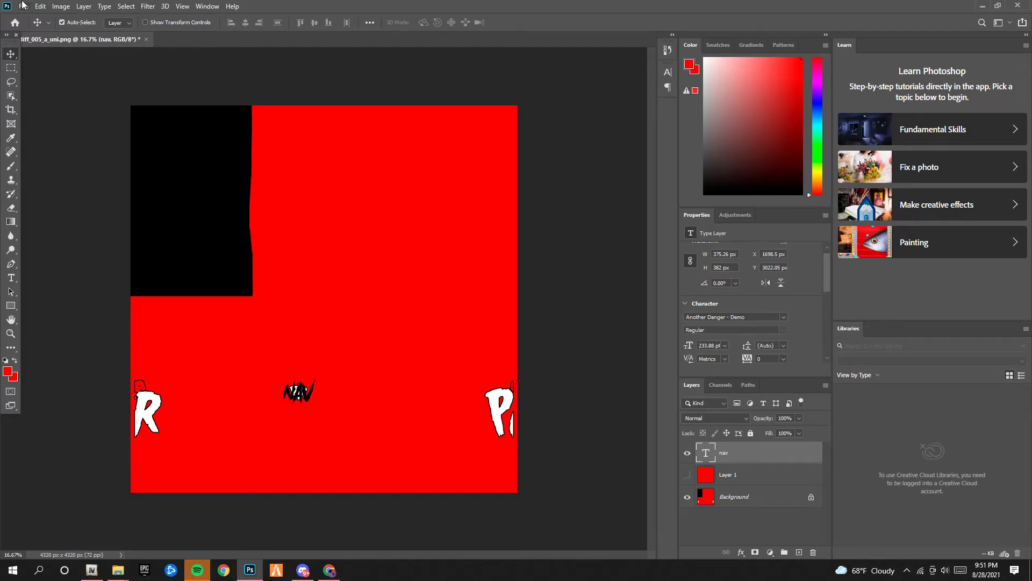
# Open broken heart.png from the pngs folder and bring it into the shirt texture, accepting the colour conversion.
pyautogui.click(24, 6)
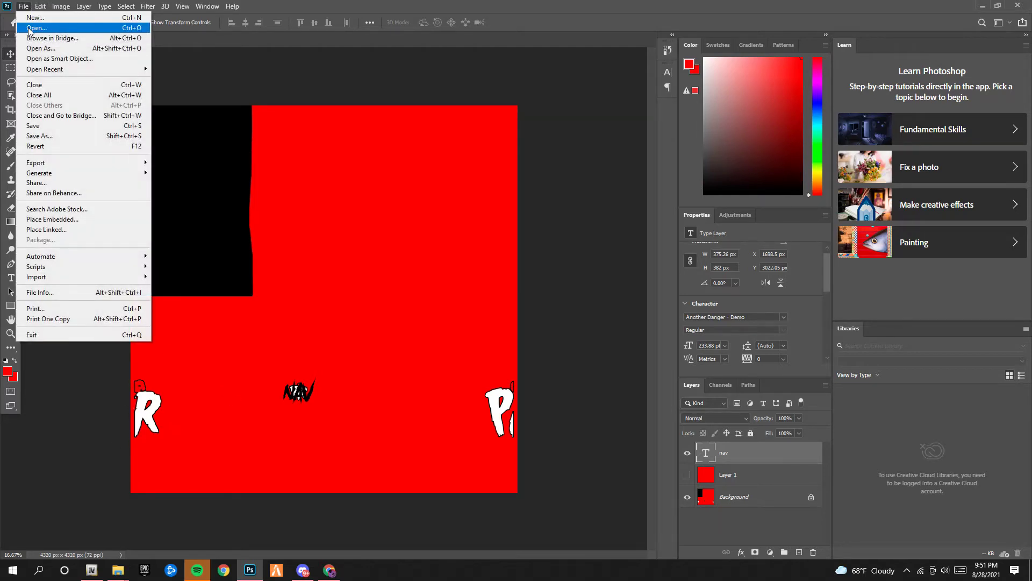
pyautogui.click(29, 28)
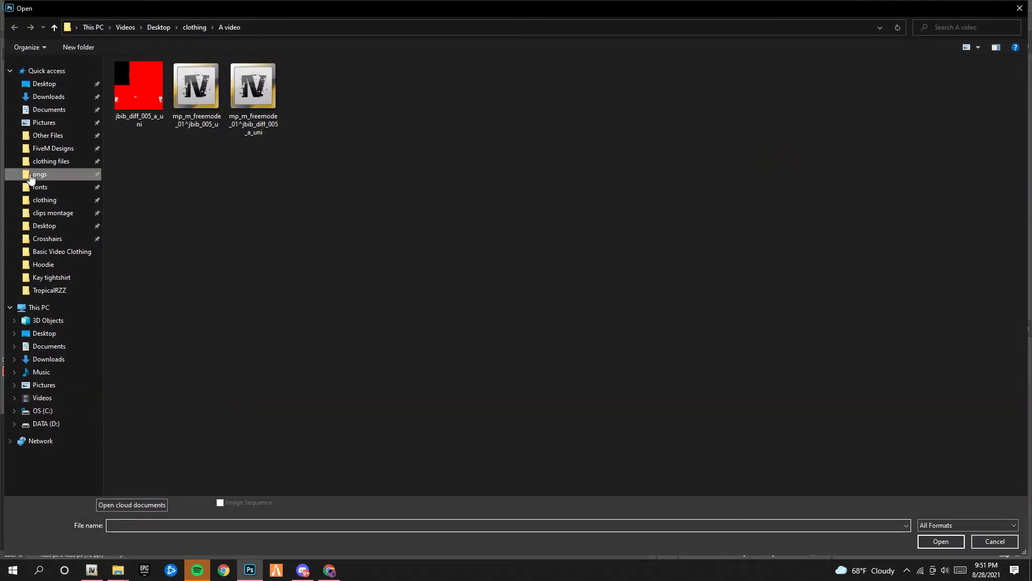
pyautogui.click(31, 178)
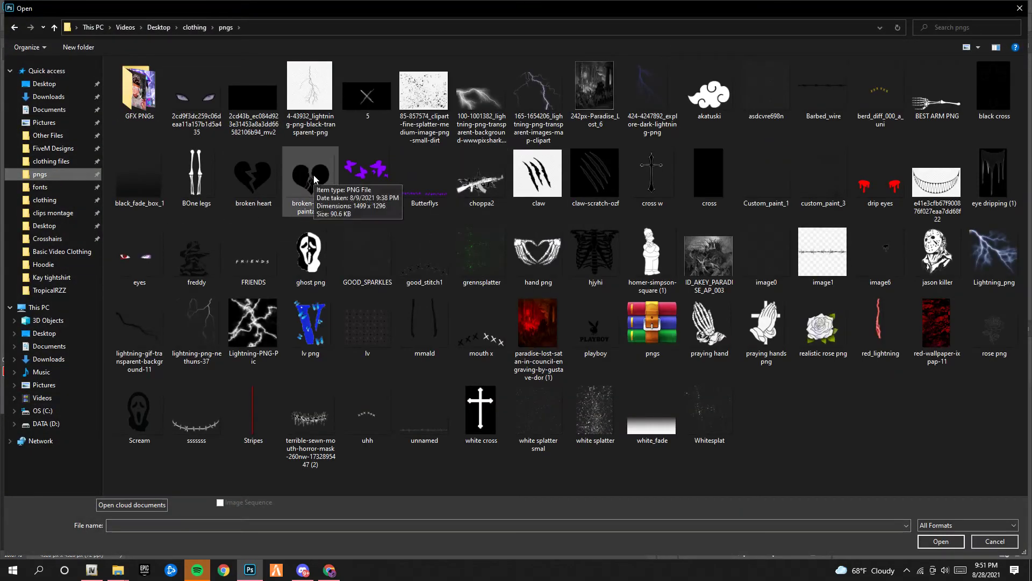
pyautogui.doubleClick(269, 179)
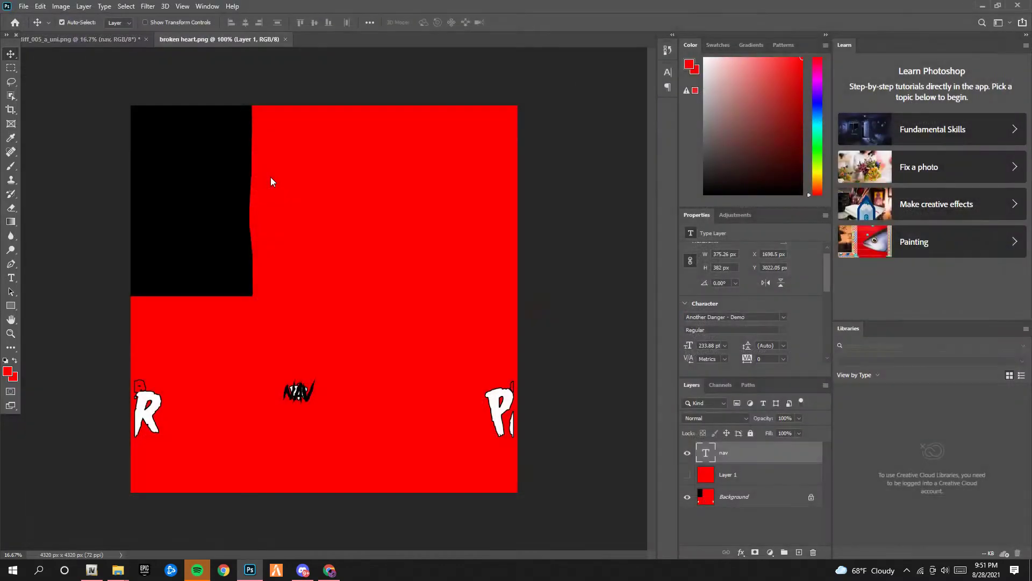
pyautogui.moveTo(418, 229); pyautogui.dragTo(108, 64)
pyautogui.moveTo(155, 408); pyautogui.dragTo(260, 379)
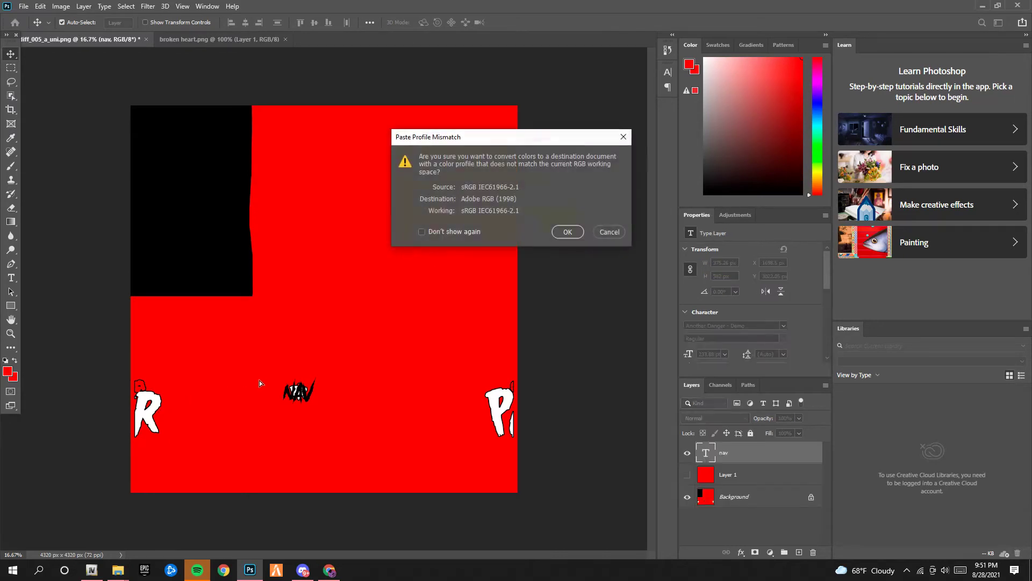
pyautogui.click(566, 232)
# Scale the broken heart to about 131.5% and place it half off the canvas's left edge, over the R logo.
pyautogui.hotkey('ctrl', 't')
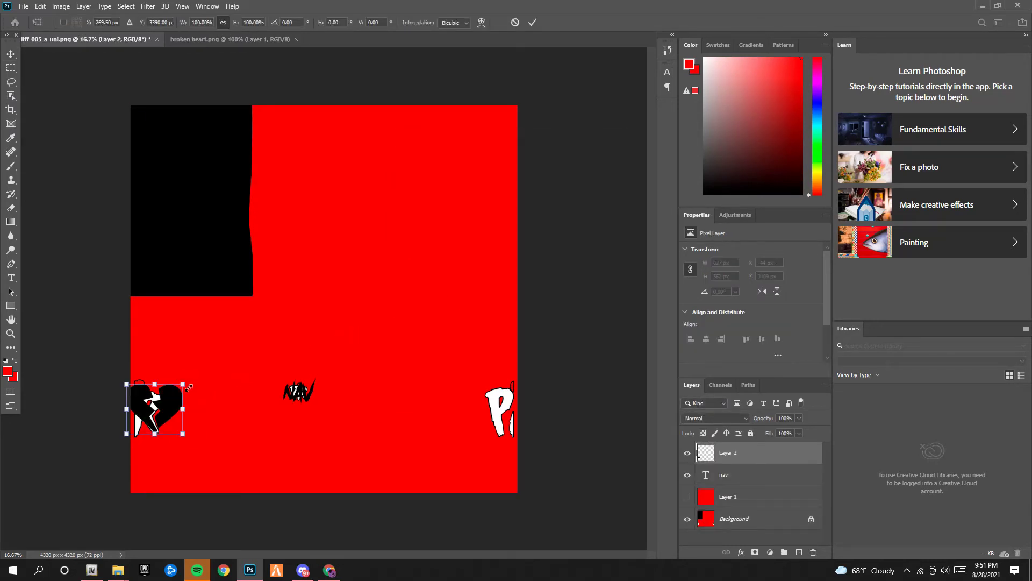
pyautogui.moveTo(185, 387); pyautogui.dragTo(203, 368)
pyautogui.moveTo(187, 401); pyautogui.dragTo(160, 409)
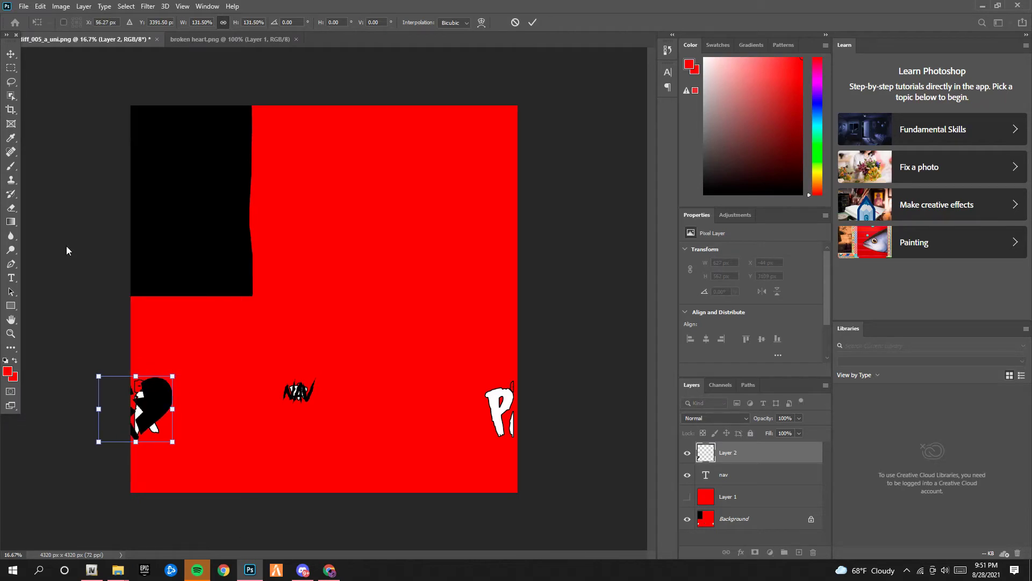
pyautogui.click(10, 59)
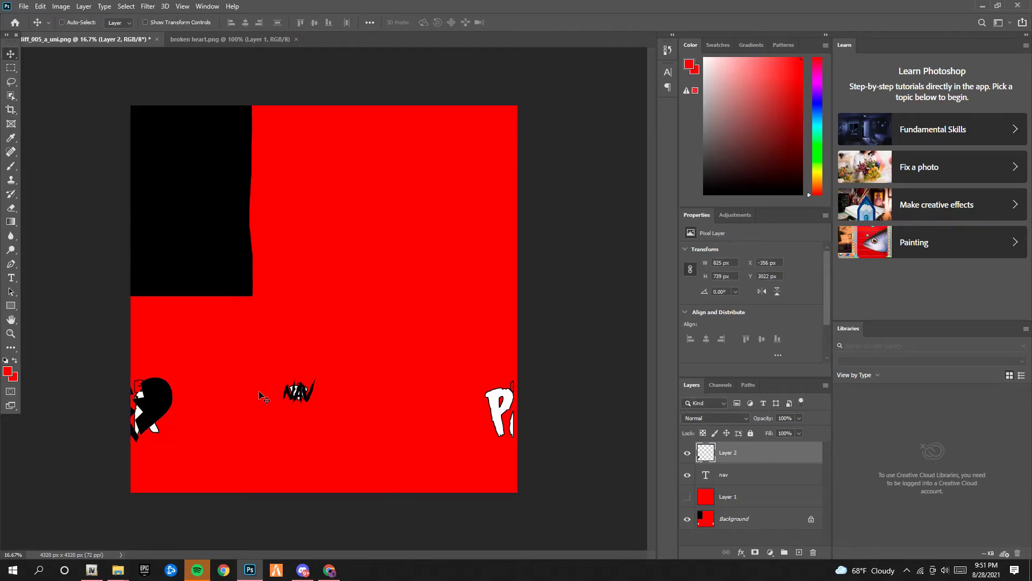
pyautogui.hotkey('ctrl', 'v')
pyautogui.moveTo(341, 305); pyautogui.dragTo(512, 415)
pyautogui.hotkey('ctrl', 'z')
pyautogui.hotkey('ctrl', 'z')
# Paste a copy of the broken heart half off the canvas's right edge, over the P logo, and close broken heart.png.
pyautogui.hotkey('ctrl', 'v')
pyautogui.moveTo(343, 290); pyautogui.dragTo(491, 410)
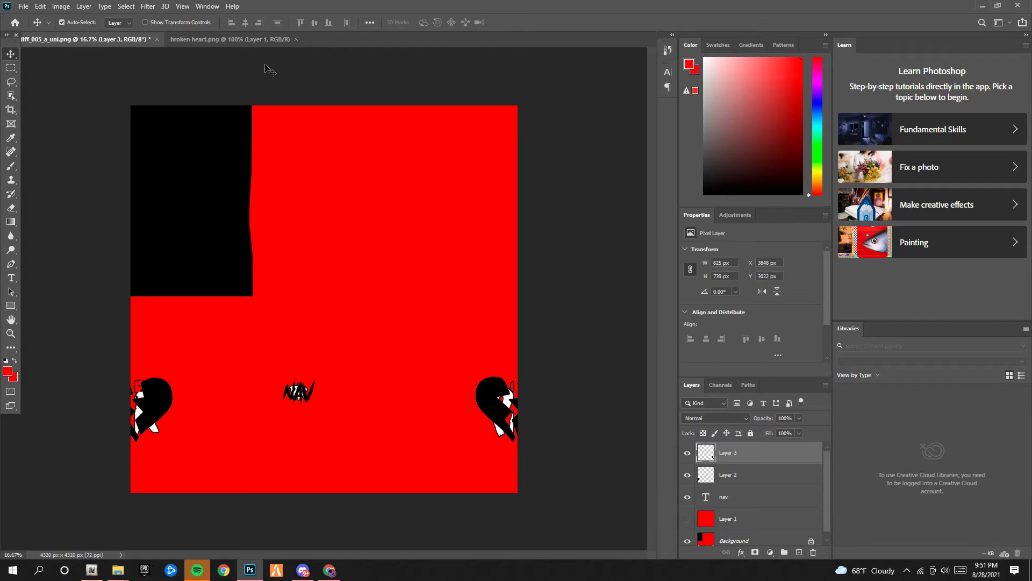
pyautogui.click(296, 39)
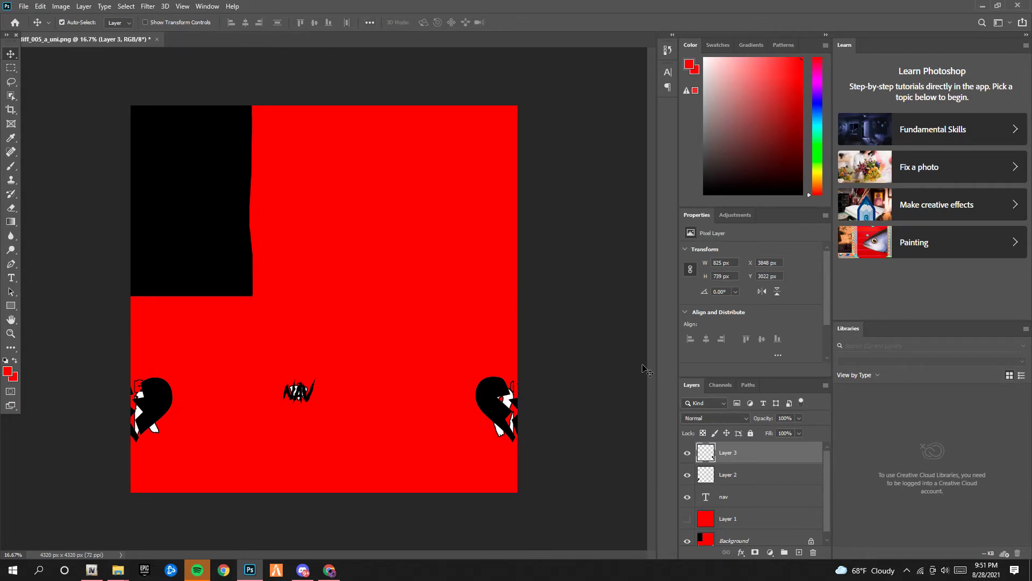
# Preview the broken hearts on the solid red Layer 1 with the "nav" text hidden, and restore both layers' visibility.
pyautogui.click(687, 496)
pyautogui.click(687, 518)
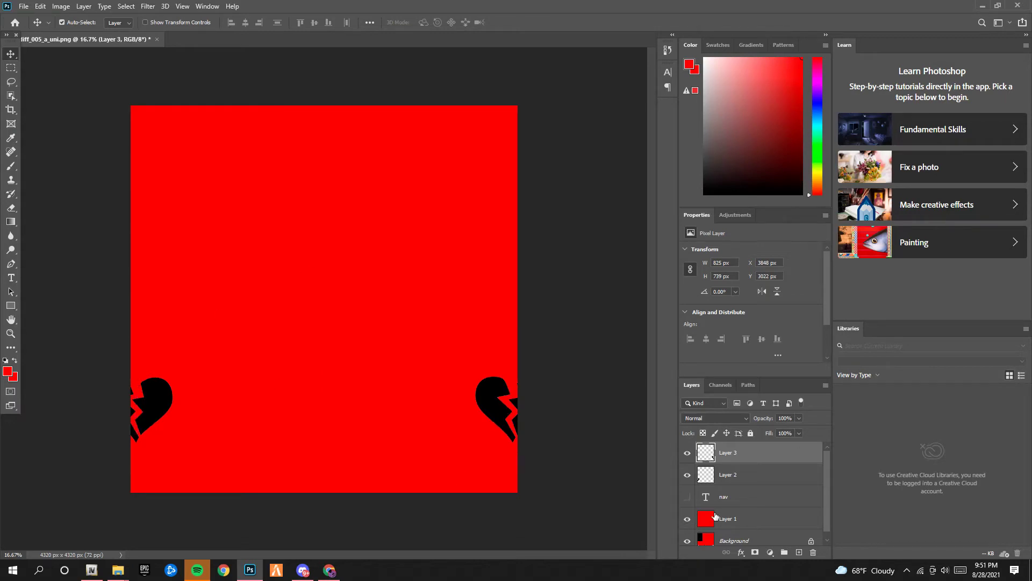
pyautogui.click(687, 496)
pyautogui.click(692, 518)
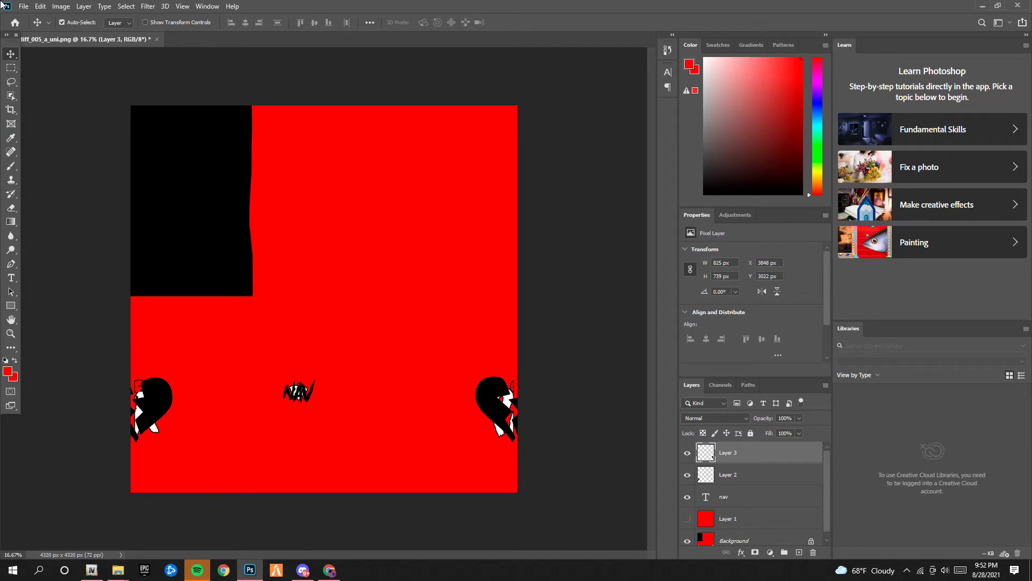
# Open black_fade_box_1.png from the pngs folder and bring it into the shirt texture, accepting the colour conversion.
pyautogui.click(23, 7)
pyautogui.click(32, 28)
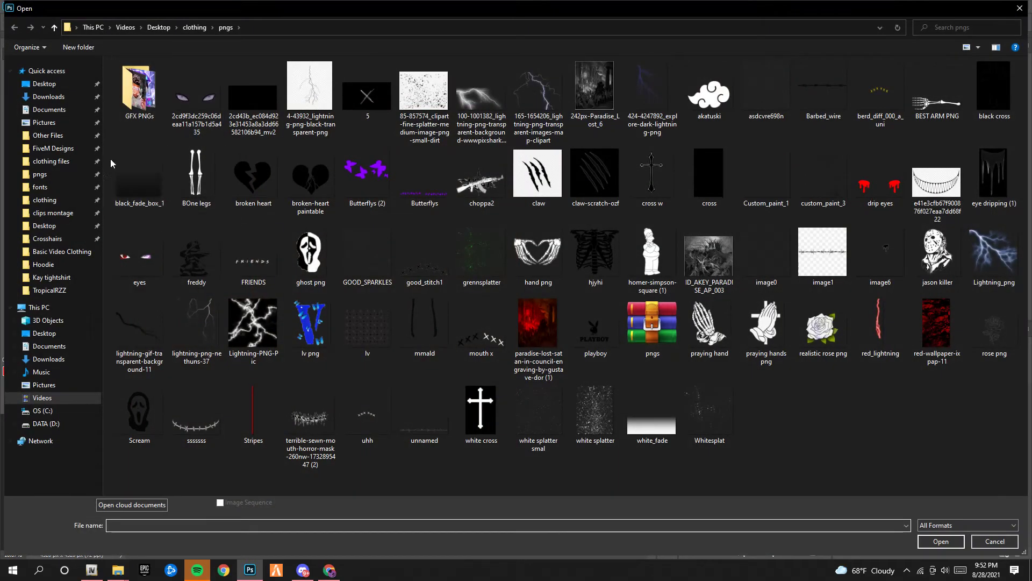
pyautogui.doubleClick(153, 181)
pyautogui.moveTo(325, 372); pyautogui.dragTo(333, 267)
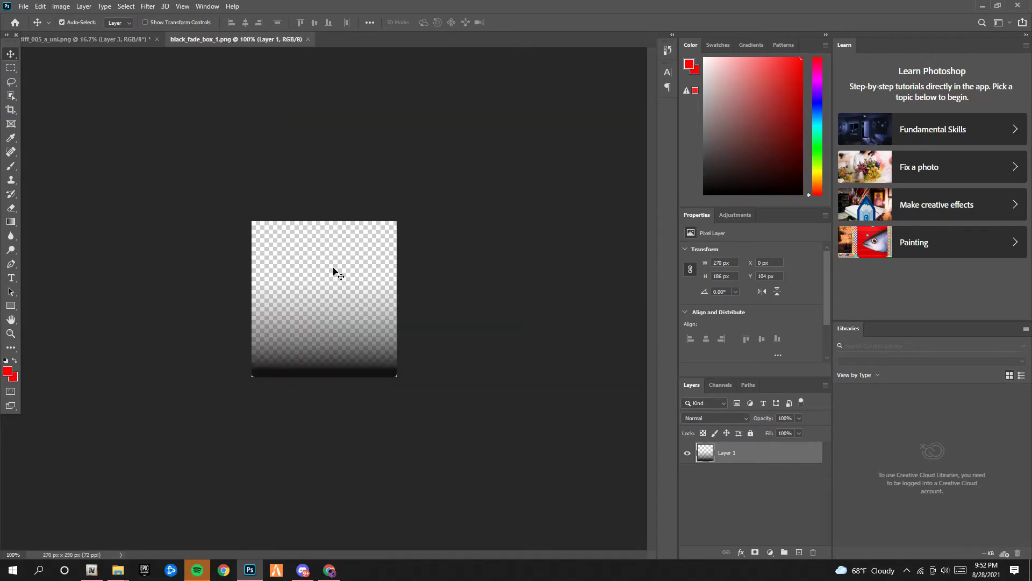
pyautogui.moveTo(325, 372); pyautogui.dragTo(238, 246)
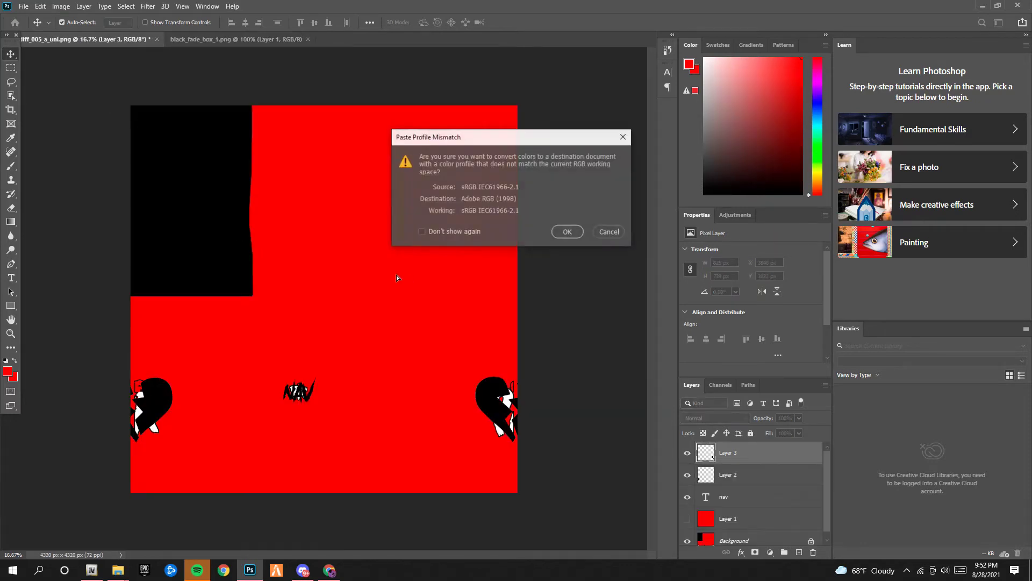
pyautogui.click(571, 230)
# Enlarge the black fade to about 652% and rotate it about 90° so its dark side faces the black block.
pyautogui.hotkey('ctrl', 't')
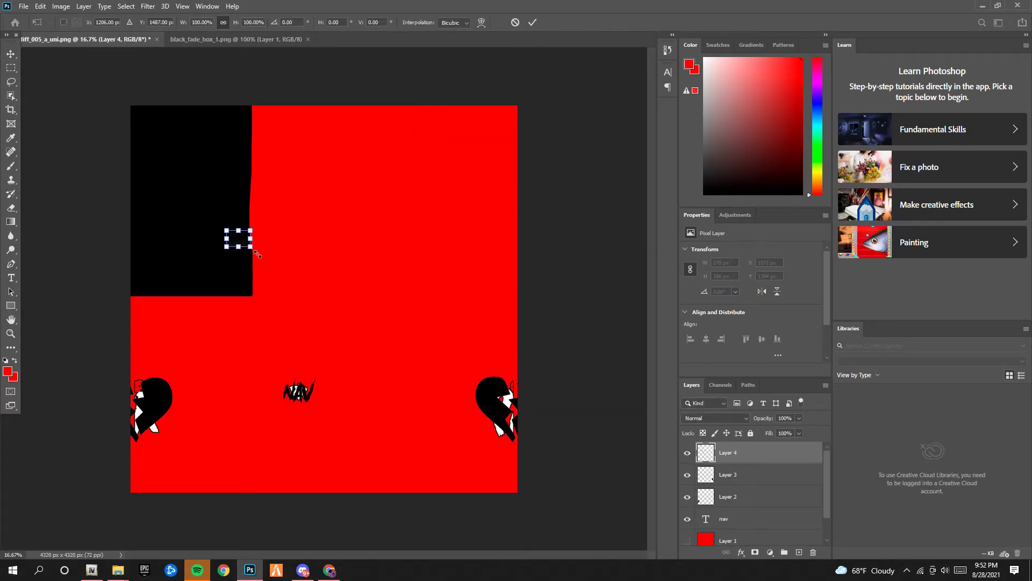
pyautogui.moveTo(258, 254); pyautogui.dragTo(383, 338)
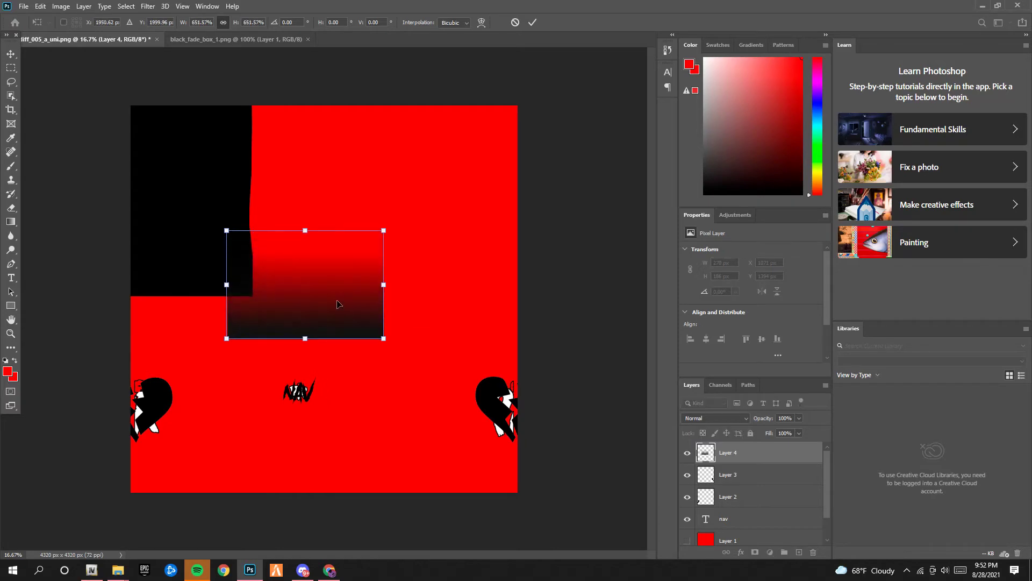
pyautogui.moveTo(338, 304); pyautogui.dragTo(394, 284)
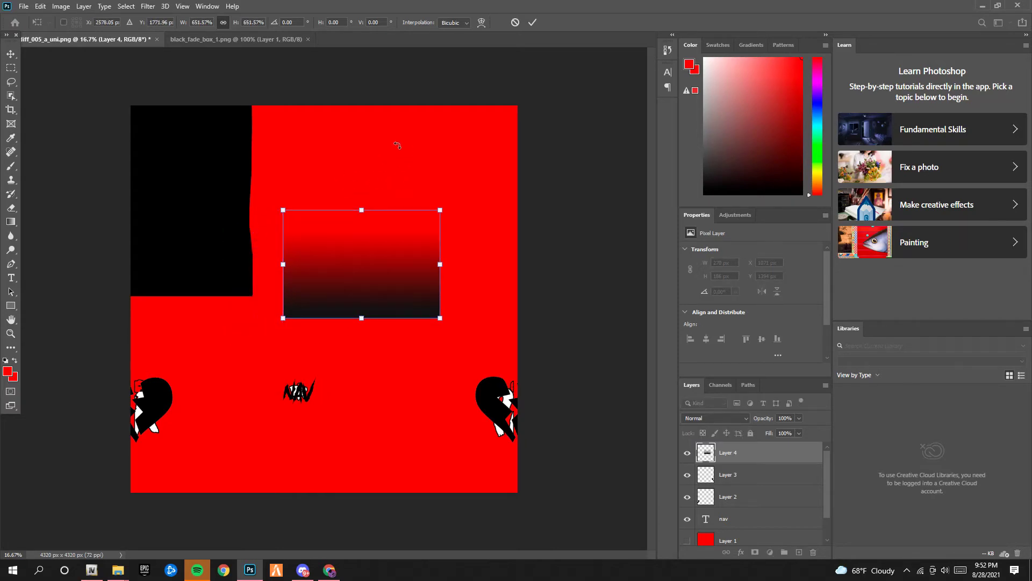
pyautogui.moveTo(369, 127); pyautogui.dragTo(391, 150)
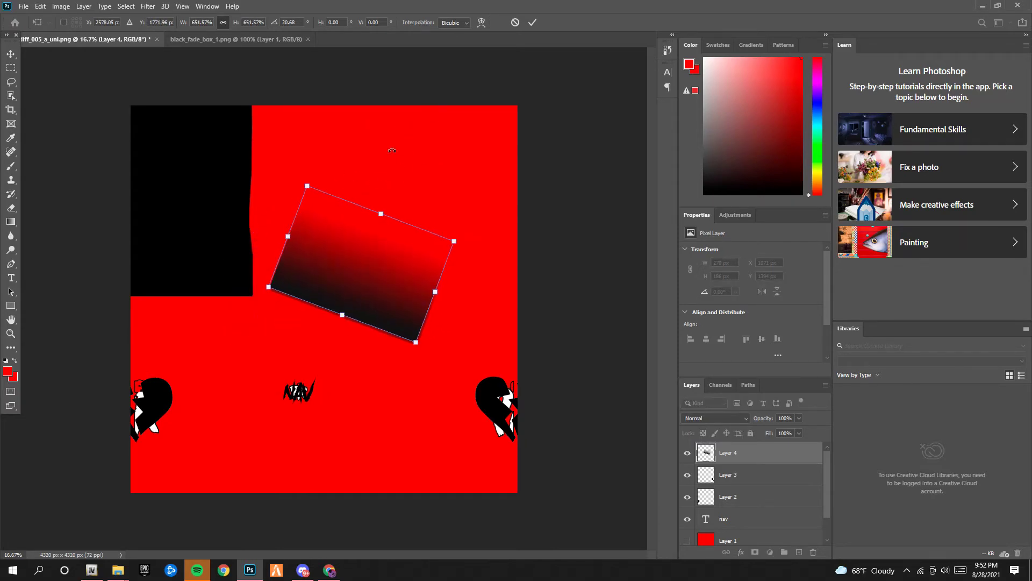
pyautogui.moveTo(390, 200); pyautogui.dragTo(401, 270)
pyautogui.moveTo(367, 263); pyautogui.dragTo(318, 203)
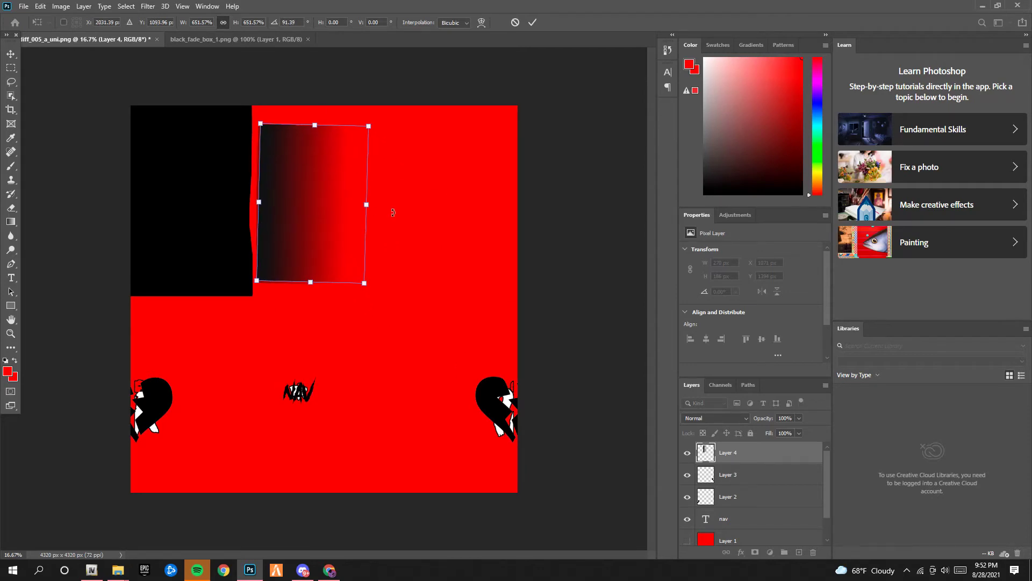
pyautogui.moveTo(391, 212); pyautogui.dragTo(392, 211)
# Enlarge the fade to about 4389 by 6375 px across the canvas width and align its lower edge with the black block's bottom.
pyautogui.moveTo(371, 284); pyautogui.dragTo(639, 450)
pyautogui.moveTo(417, 332); pyautogui.dragTo(299, 114)
pyautogui.moveTo(414, 297); pyautogui.dragTo(529, 462)
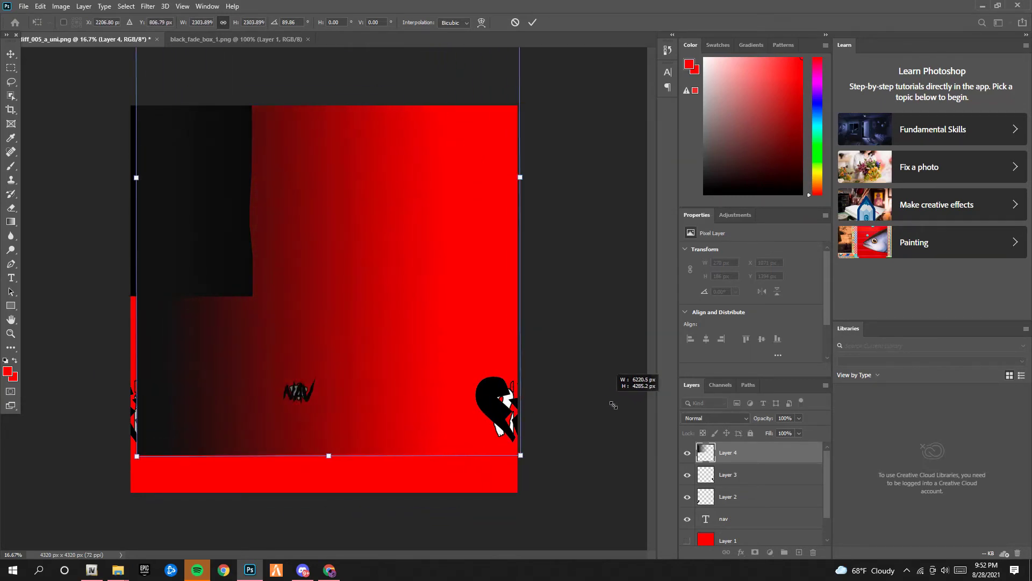
pyautogui.moveTo(407, 370); pyautogui.dragTo(402, 207)
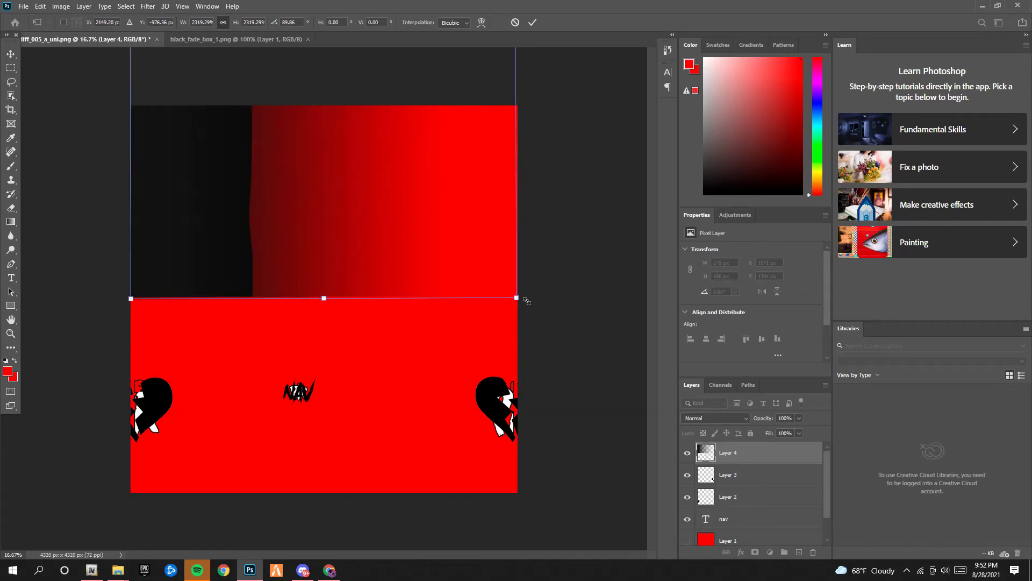
pyautogui.moveTo(517, 297); pyautogui.dragTo(521, 304)
pyautogui.moveTo(411, 237); pyautogui.dragTo(412, 244)
pyautogui.press('Return')
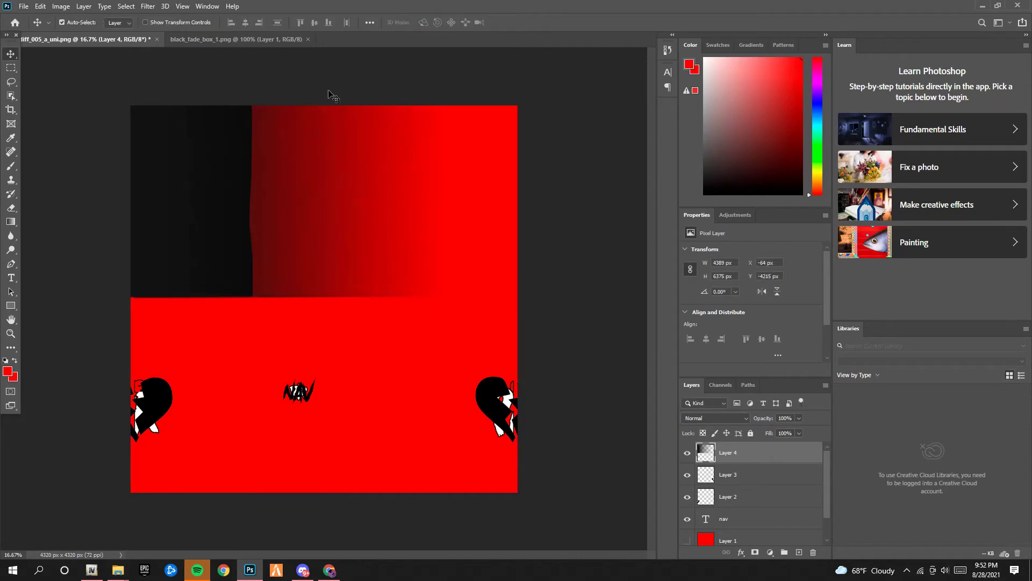
# Show the solid red Layer 1, close black_fade_box_1.png, and nudge the black fade slightly left on the shirt texture.
pyautogui.click(688, 542)
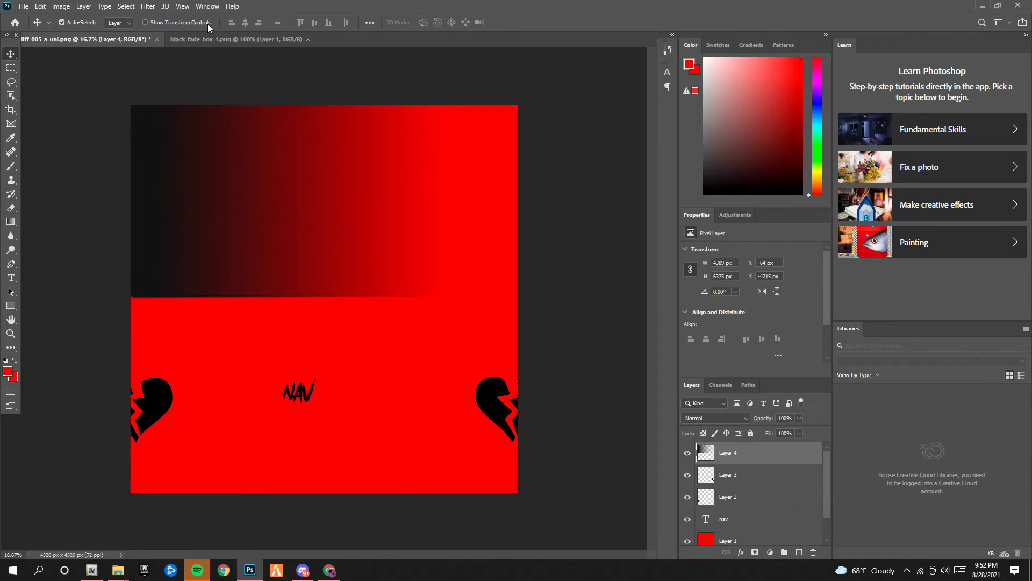
pyautogui.click(300, 40)
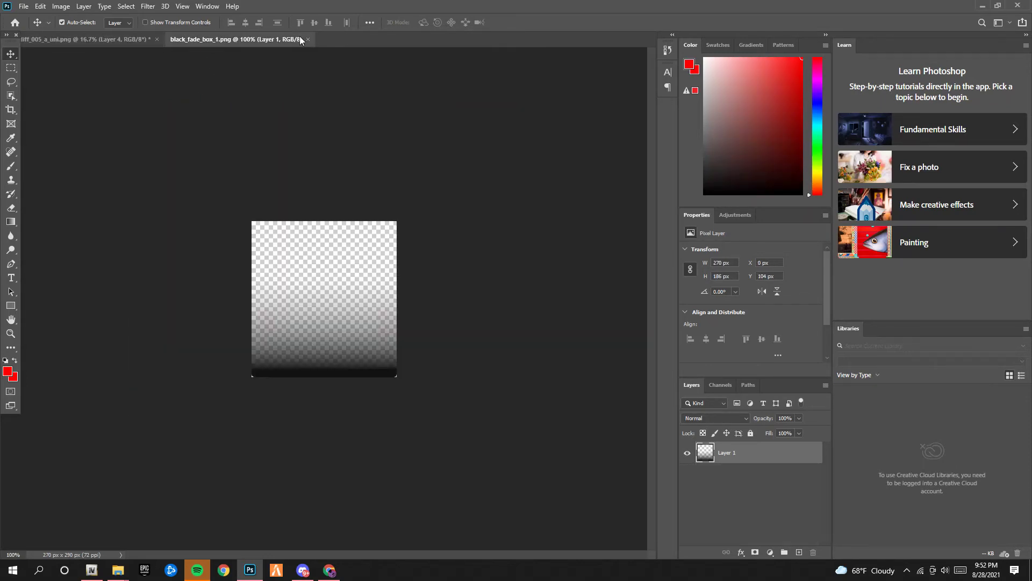
pyautogui.click(307, 39)
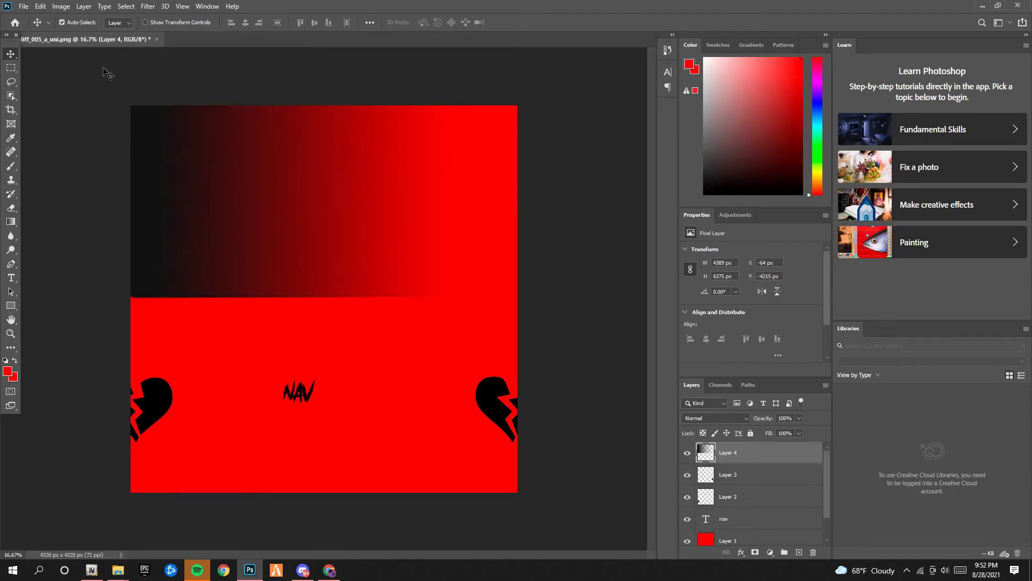
pyautogui.moveTo(161, 289); pyautogui.dragTo(151, 290)
# Open red_lightning.png from the pngs folder and bring the lightning onto the "nav" text in the shirt texture.
pyautogui.click(24, 6)
pyautogui.click(42, 28)
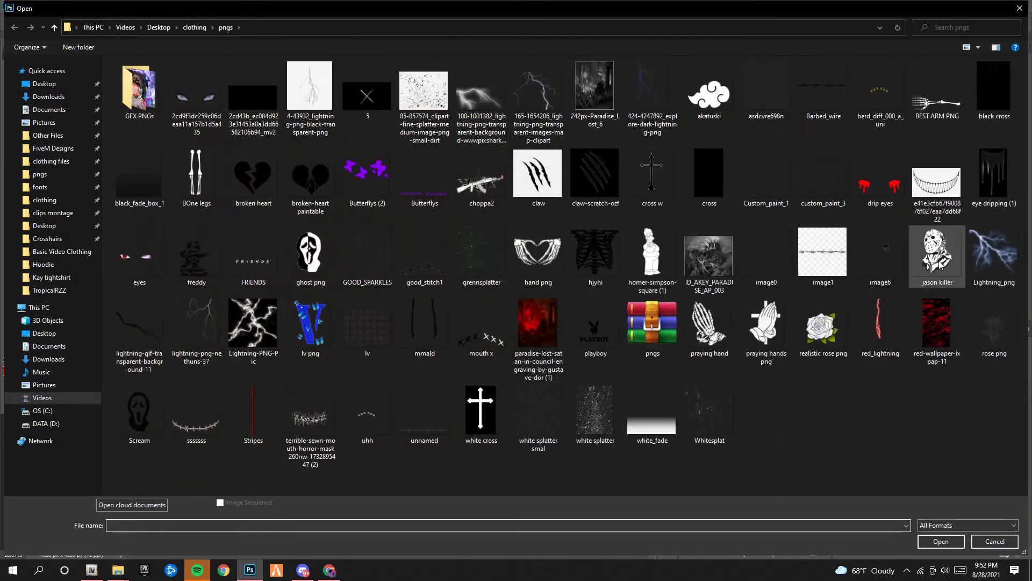
pyautogui.click(872, 308)
pyautogui.doubleClick(872, 309)
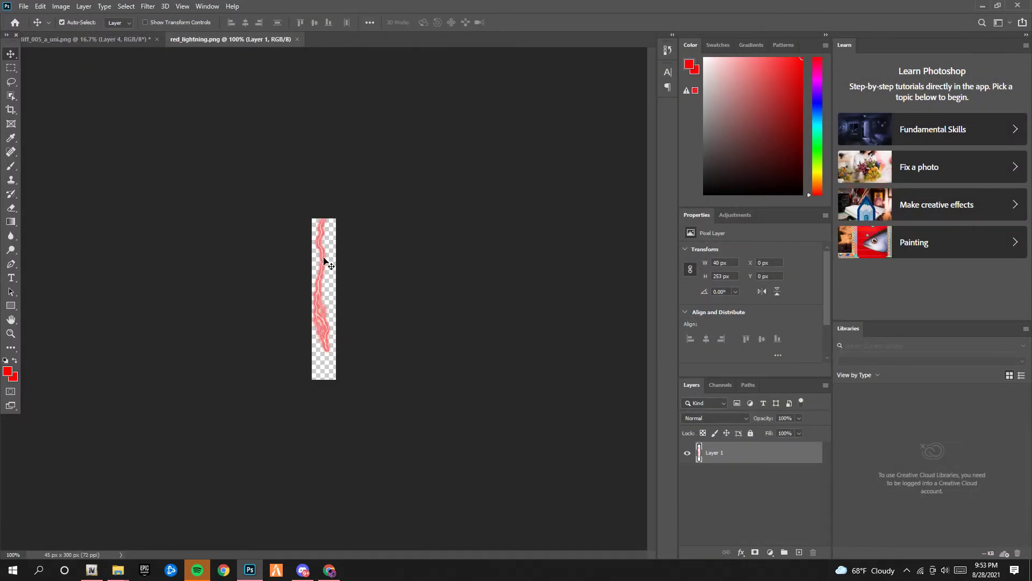
pyautogui.moveTo(325, 262); pyautogui.dragTo(300, 372)
pyautogui.click(563, 240)
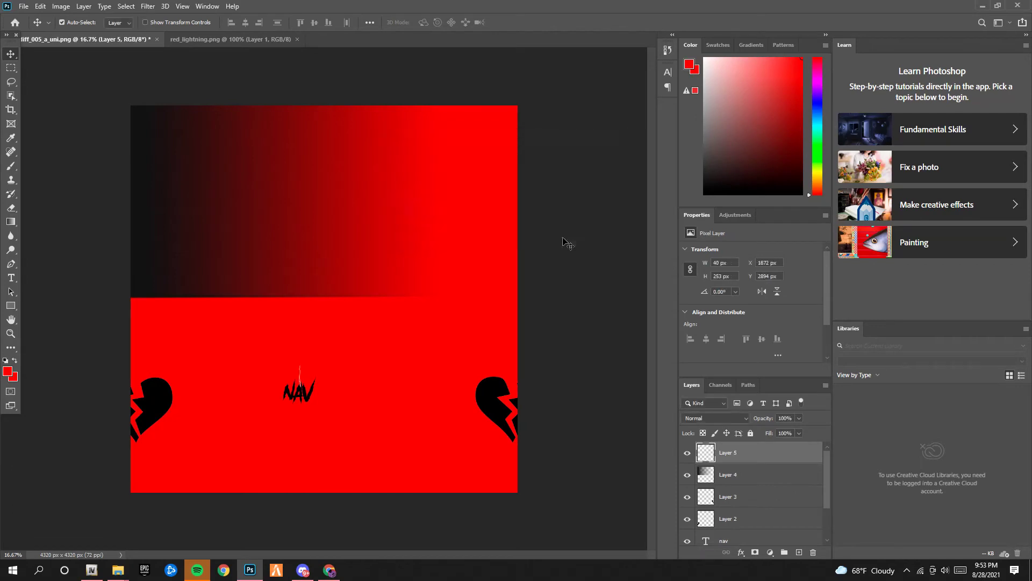
# Enlarge the lightning to about 354% and rotate it about -25° so it runs diagonally across the "nav" text.
pyautogui.hotkey('ctrl', 't')
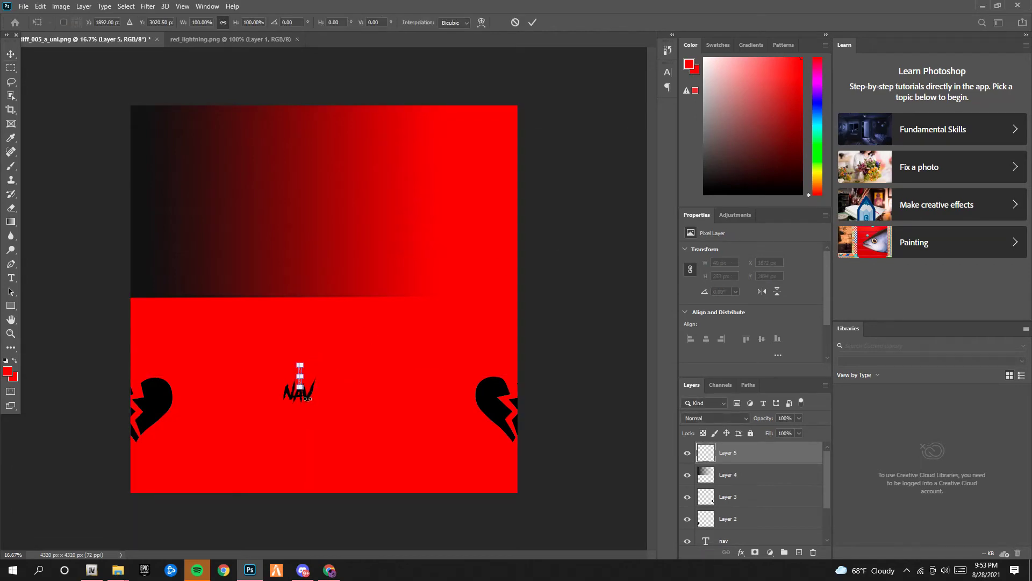
pyautogui.moveTo(303, 387); pyautogui.dragTo(445, 424)
pyautogui.moveTo(408, 379); pyautogui.dragTo(383, 338)
pyautogui.moveTo(309, 413); pyautogui.dragTo(306, 405)
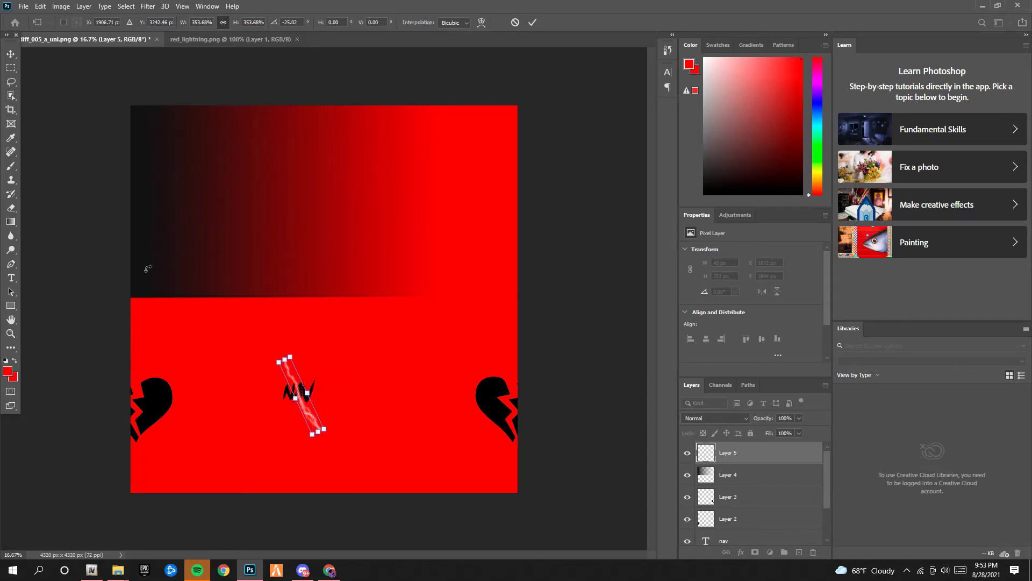
pyautogui.click(11, 55)
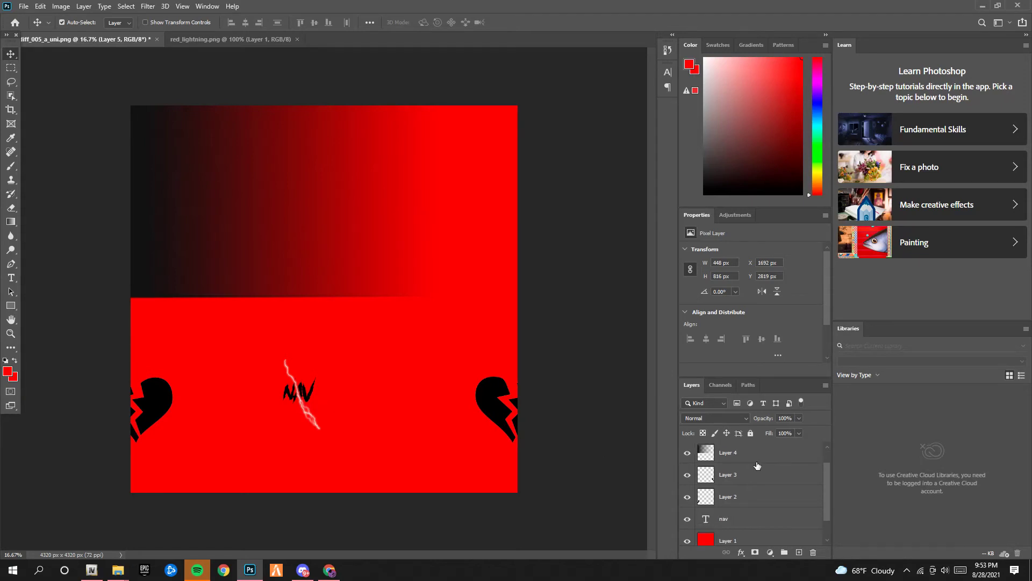
# Move the lightning layer below the "nav" text layer and scale it to about 81%, centred behind the text.
pyautogui.moveTo(761, 453); pyautogui.dragTo(731, 527)
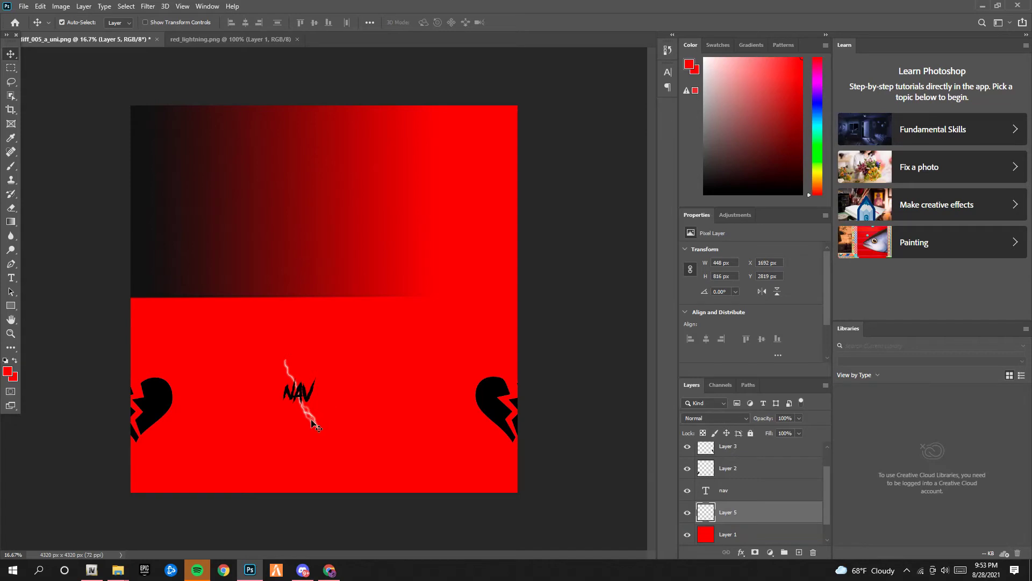
pyautogui.hotkey('ctrl', 't')
pyautogui.moveTo(324, 362); pyautogui.dragTo(317, 376)
pyautogui.moveTo(303, 421); pyautogui.dragTo(305, 409)
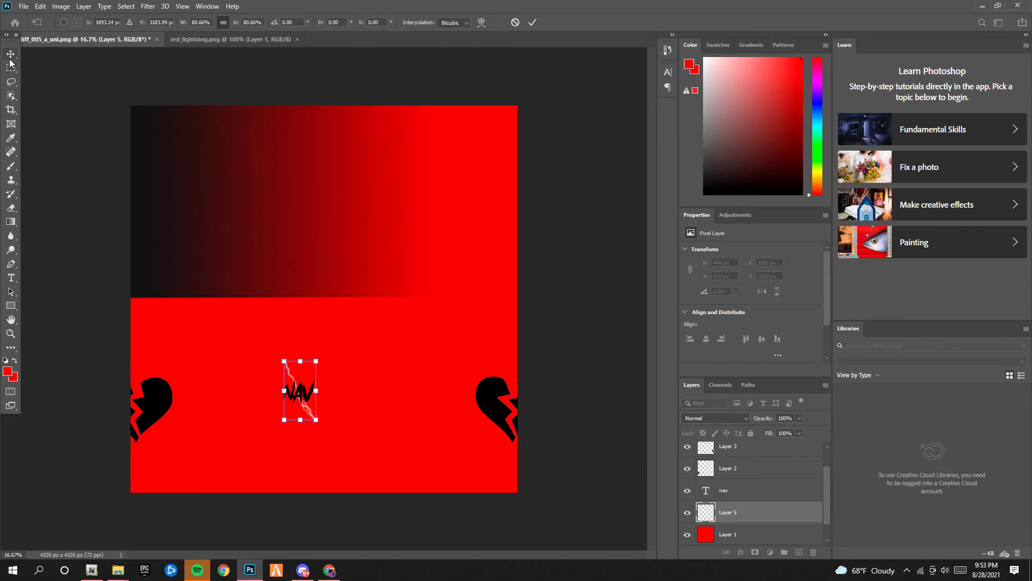
pyautogui.press('Return')
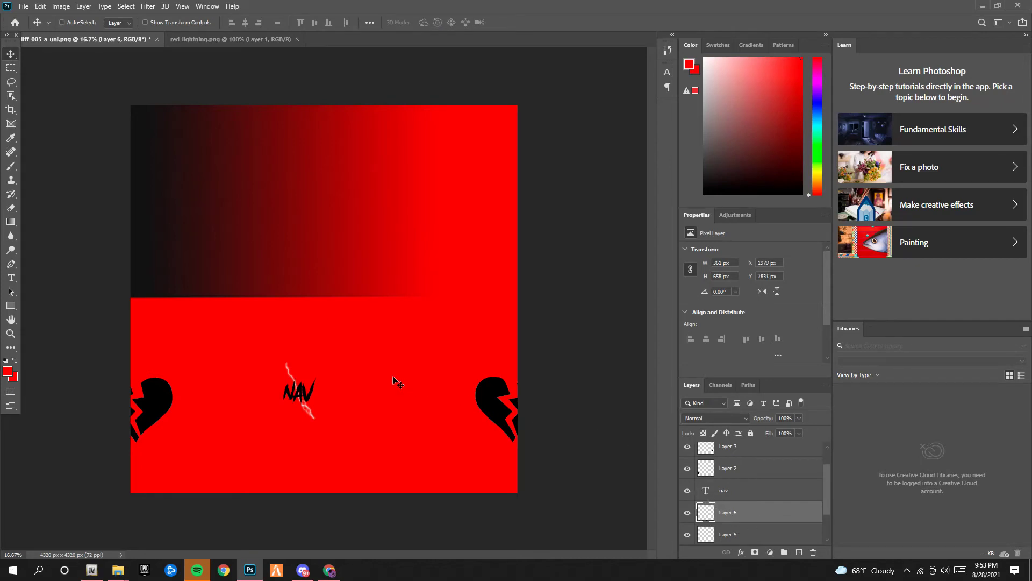
# Duplicate the lightning, rotate the copy about 57° and place it behind the "nav" text so the two bolts cross.
pyautogui.moveTo(312, 409); pyautogui.dragTo(385, 394)
pyautogui.hotkey('ctrl', 't')
pyautogui.moveTo(360, 322); pyautogui.dragTo(410, 348)
pyautogui.moveTo(352, 375); pyautogui.dragTo(294, 397)
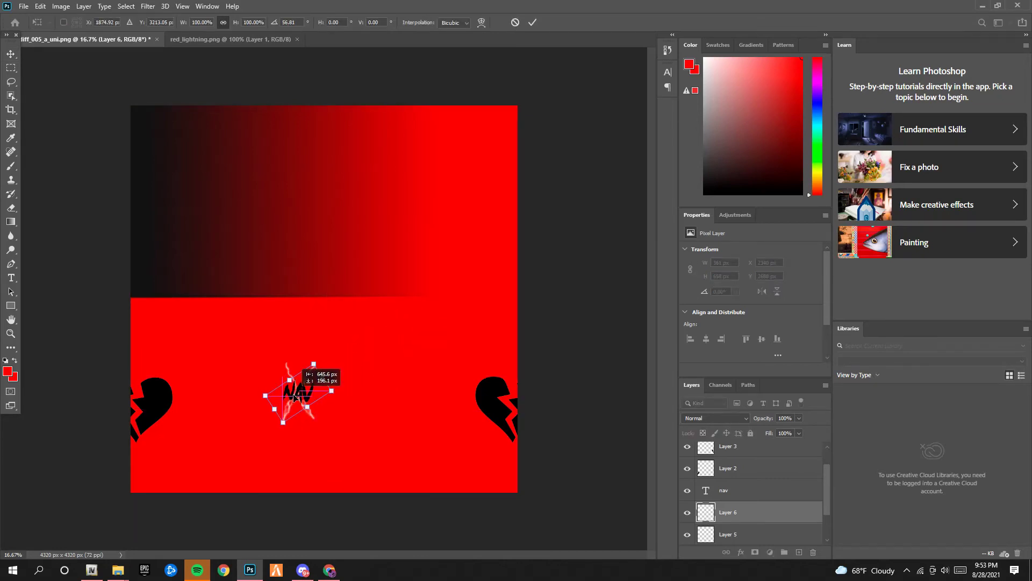
pyautogui.click(9, 54)
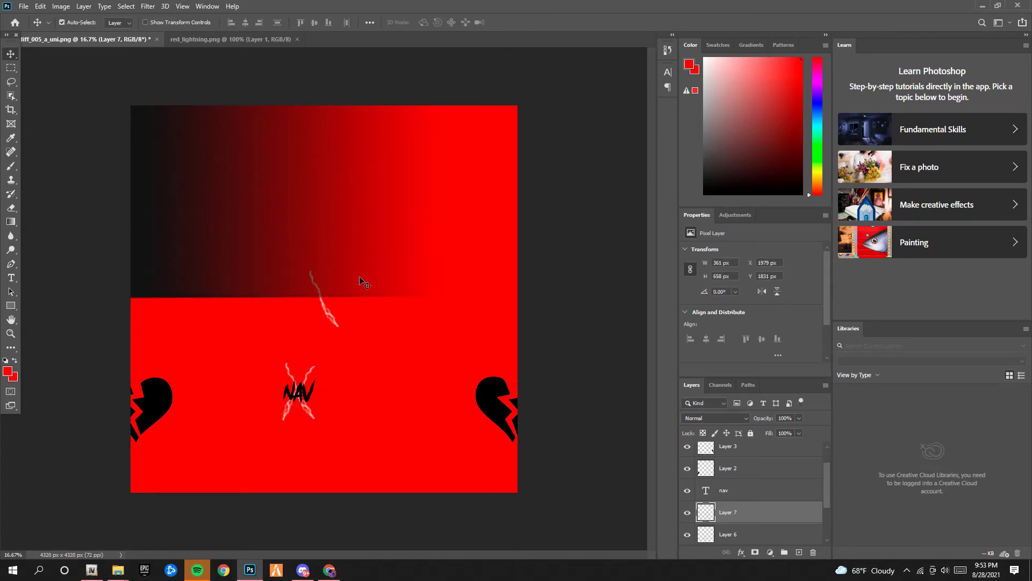
# Add a third lightning copy, rotate it about -50° and lay it nearly horizontal behind the "nav" text.
pyautogui.moveTo(326, 317); pyautogui.dragTo(362, 395)
pyautogui.hotkey('ctrl', 't')
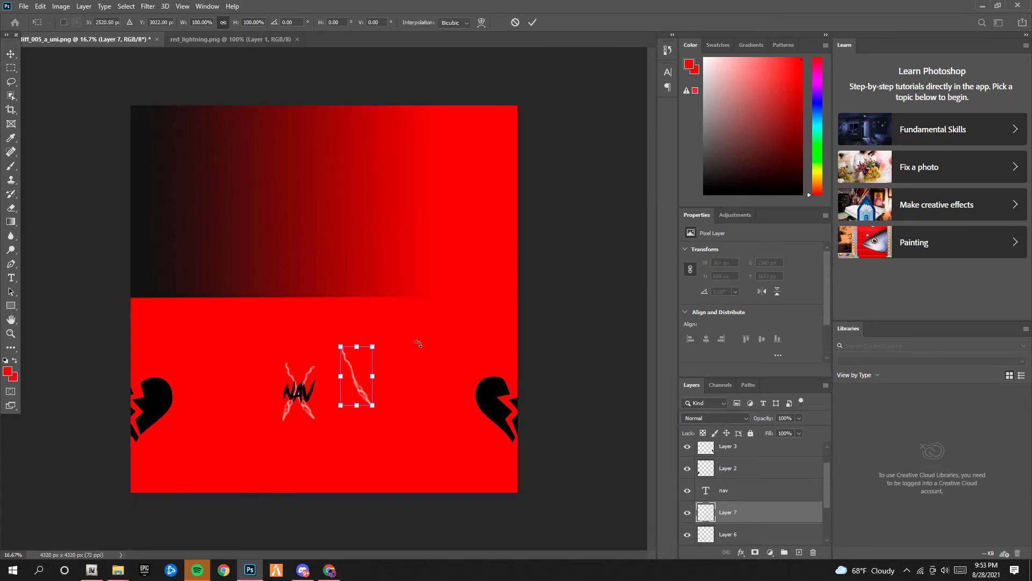
pyautogui.moveTo(418, 344); pyautogui.dragTo(359, 327)
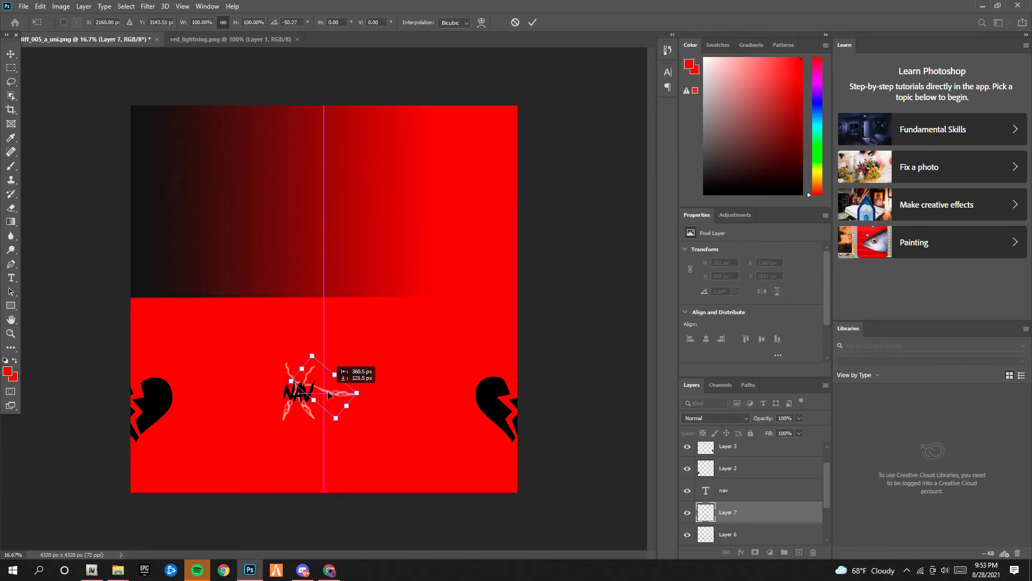
pyautogui.moveTo(330, 395); pyautogui.dragTo(304, 396)
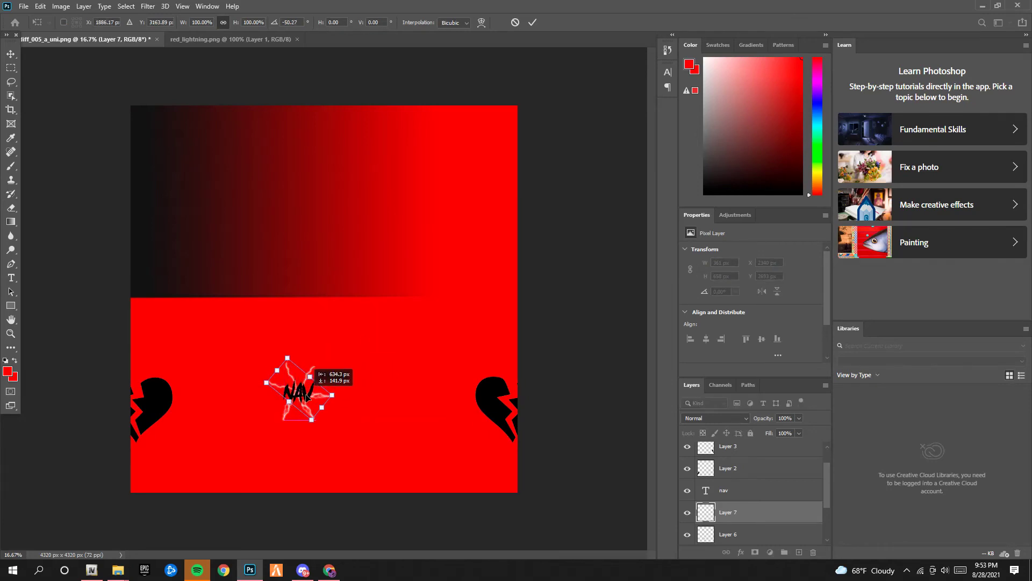
pyautogui.click(10, 54)
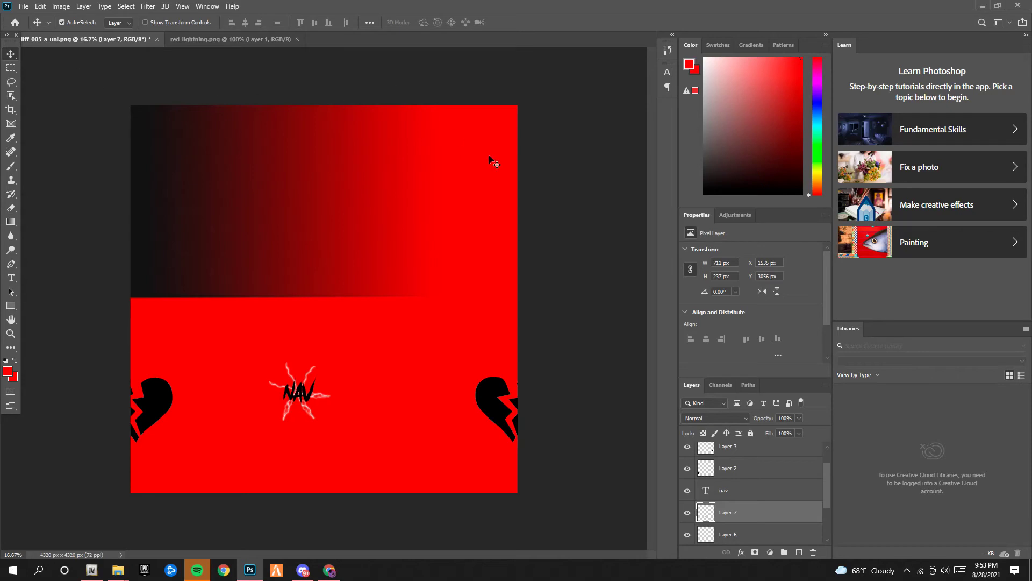
# Save the texture as PNG jbib_diff_005_a_uni in the A video folder inside clothing, replacing the existing file with default PNG options.
pyautogui.click(15, 7)
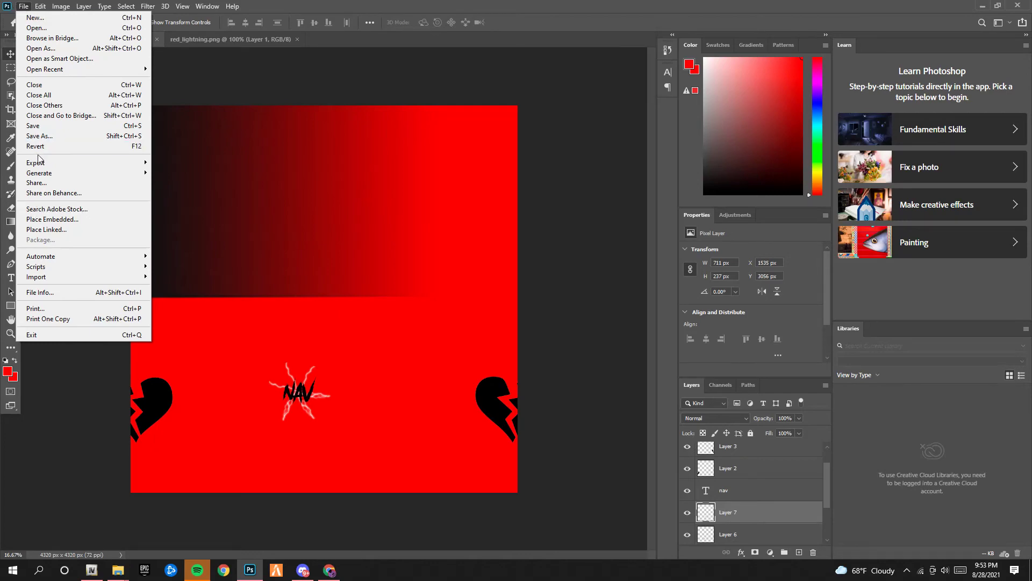
pyautogui.click(38, 135)
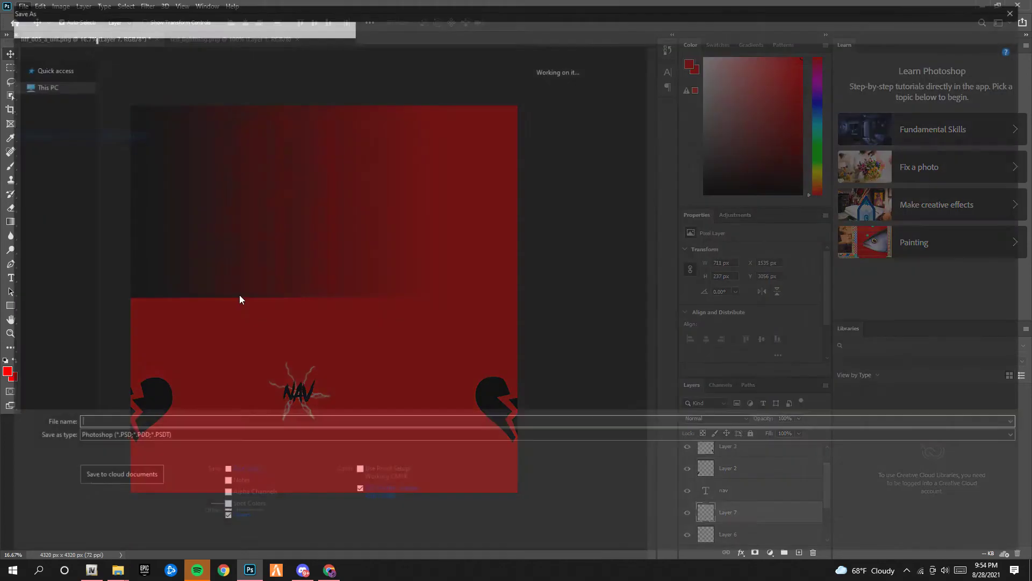
pyautogui.click(113, 440)
pyautogui.click(92, 418)
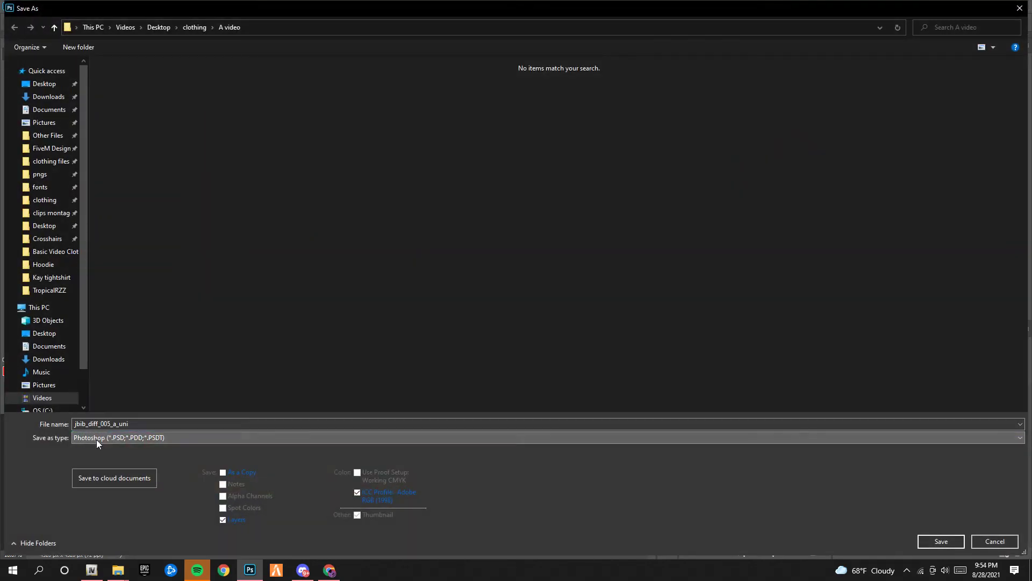
pyautogui.click(149, 437)
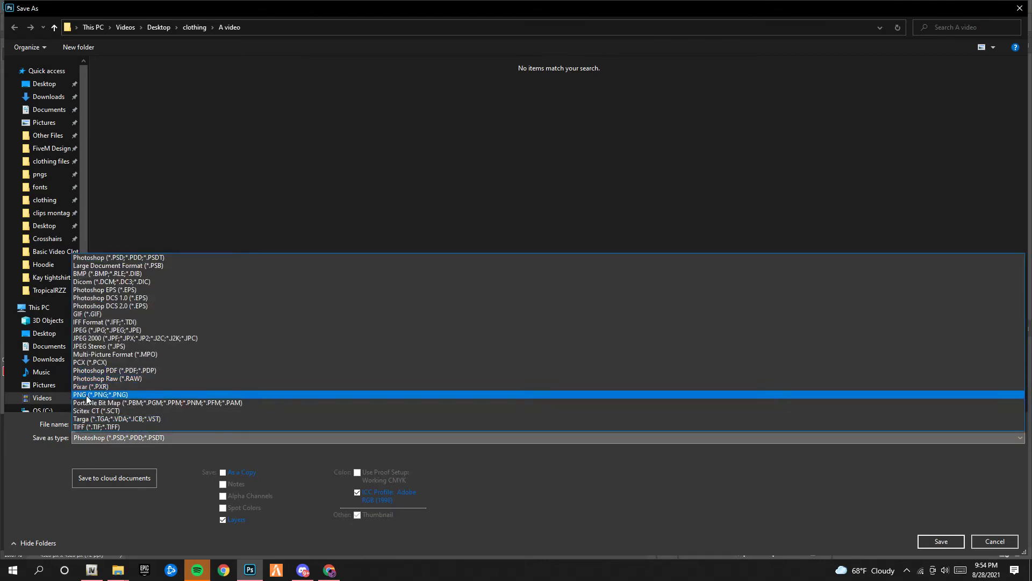
pyautogui.click(80, 397)
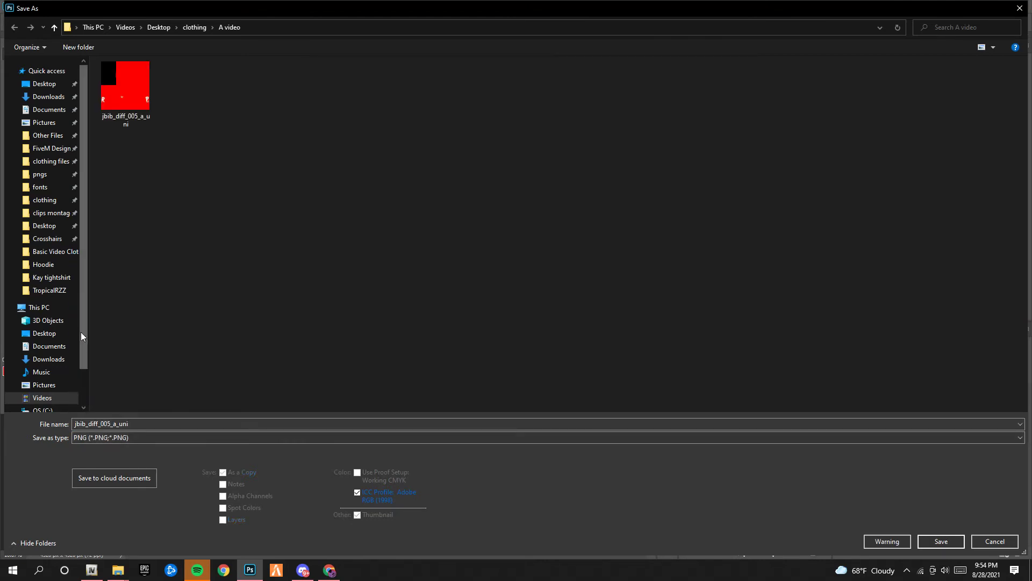
pyautogui.click(46, 200)
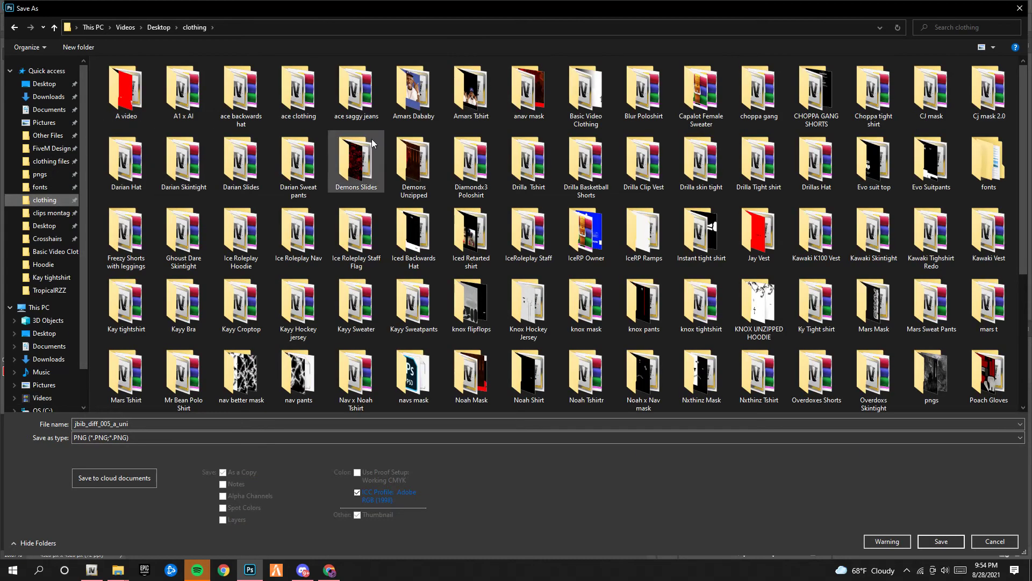
pyautogui.doubleClick(122, 100)
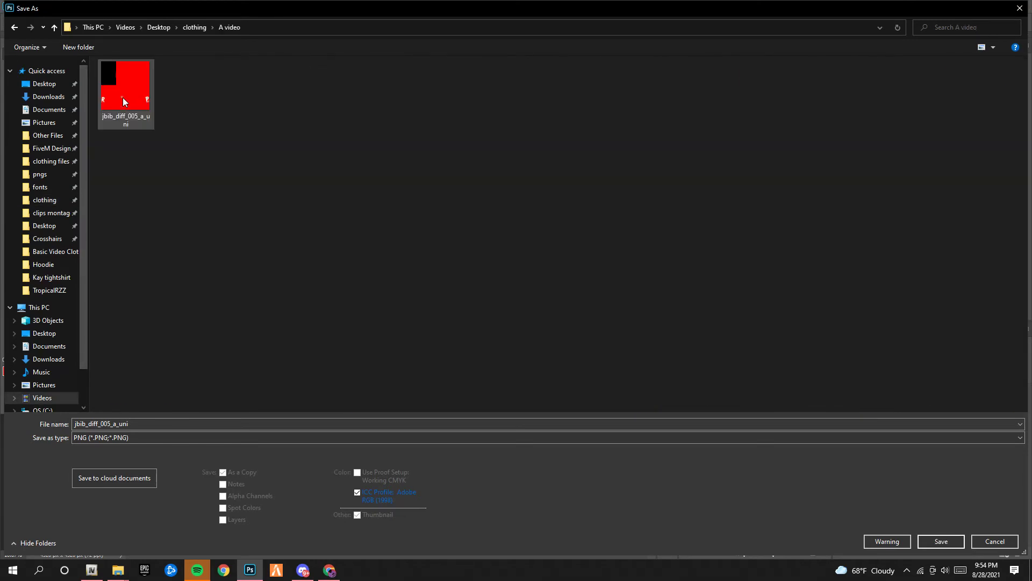
pyautogui.click(956, 543)
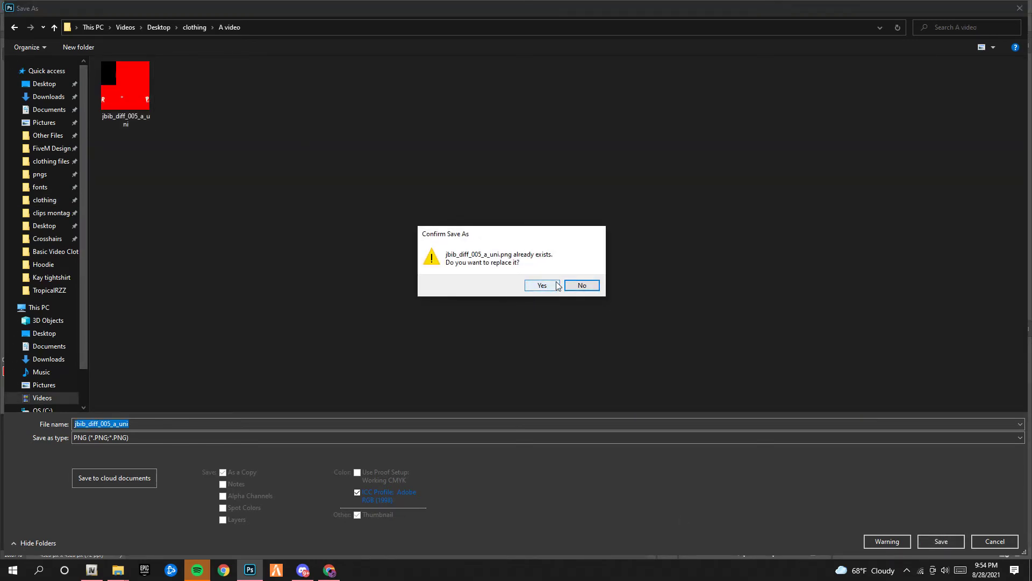
pyautogui.click(542, 285)
pyautogui.press('Return')
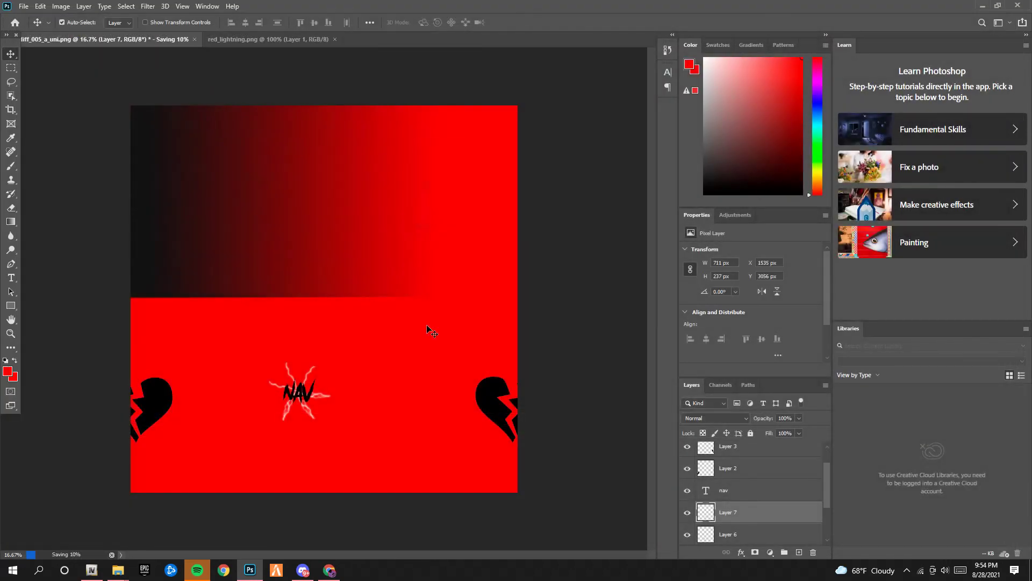
# Switch to OpenIV and open mp_m_freemode_01^jbib_diff_005_a_uni from the A video folder in the Textures editor.
pyautogui.click(93, 570)
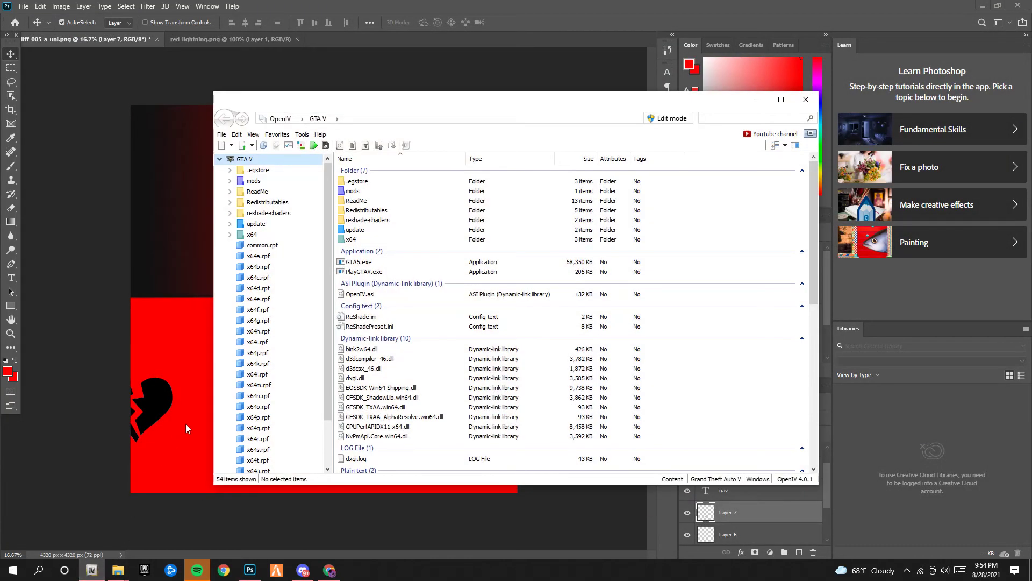
pyautogui.click(302, 136)
pyautogui.moveTo(320, 134)
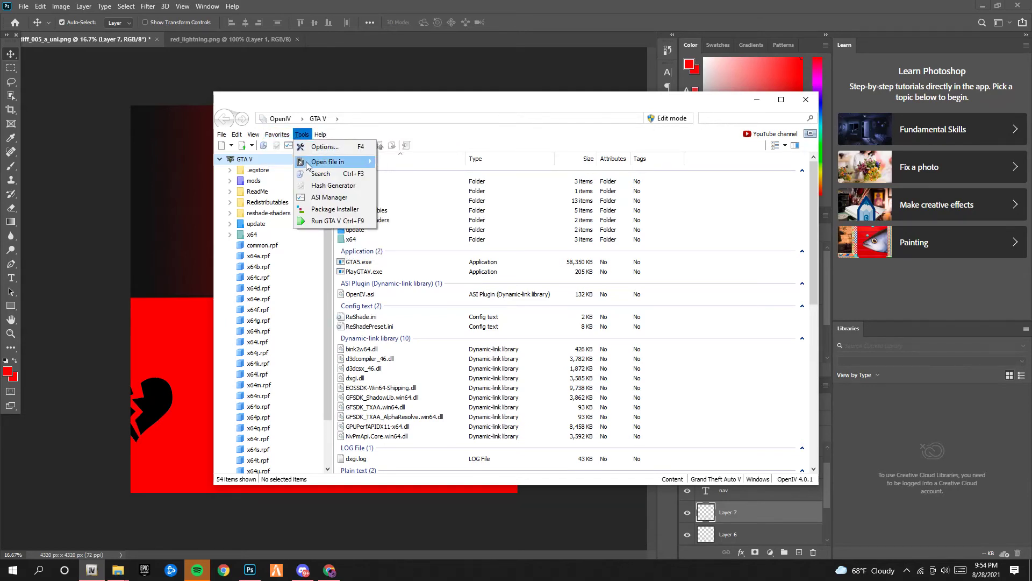
pyautogui.moveTo(334, 164)
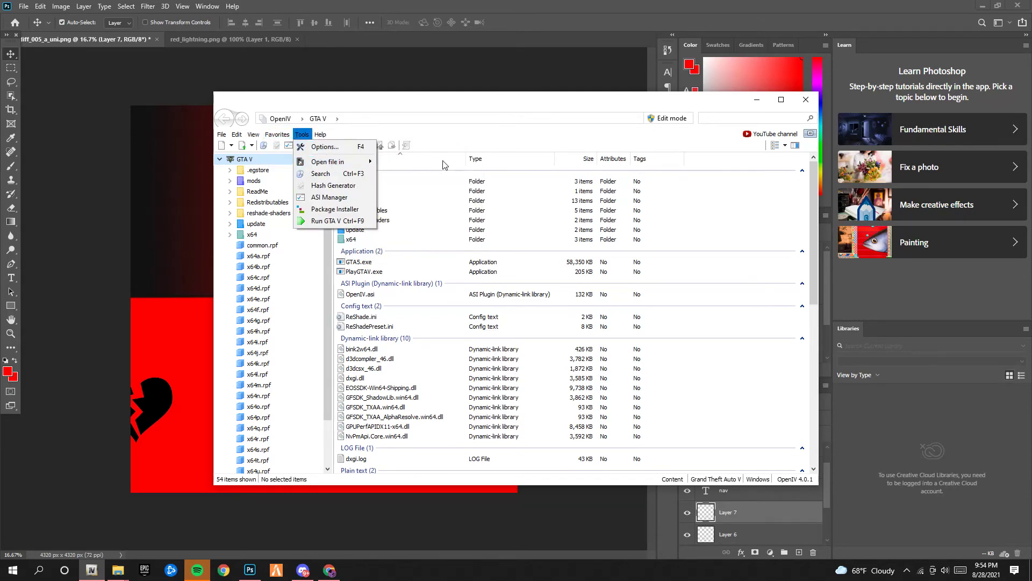
pyautogui.moveTo(367, 166)
pyautogui.click(415, 165)
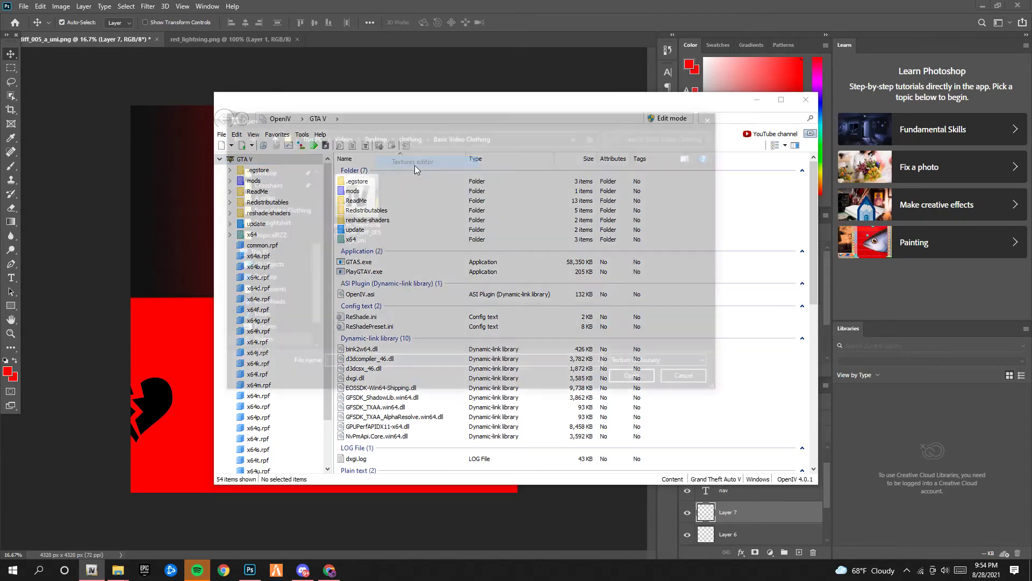
pyautogui.scroll(5, 239, 258)
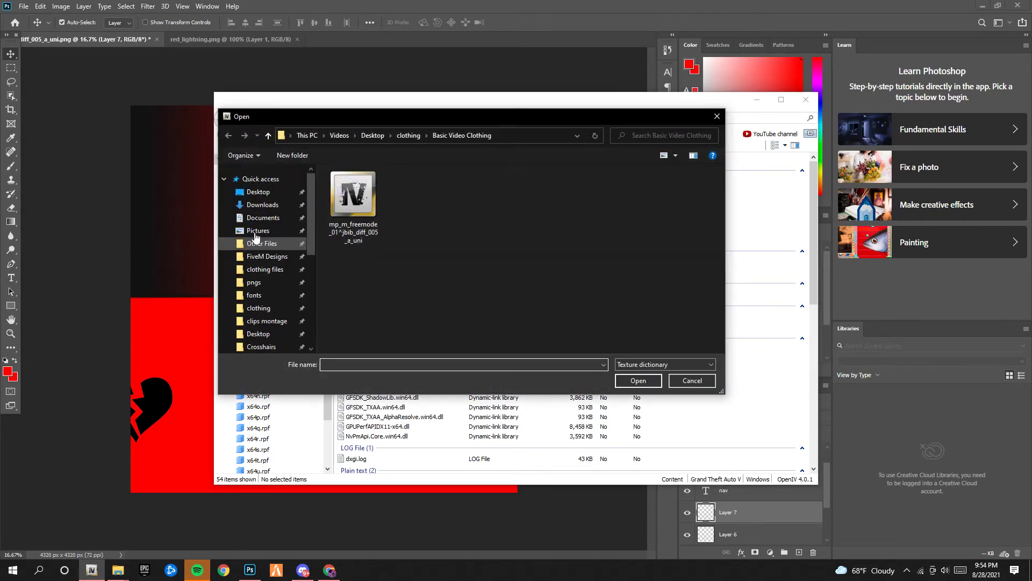
pyautogui.click(260, 308)
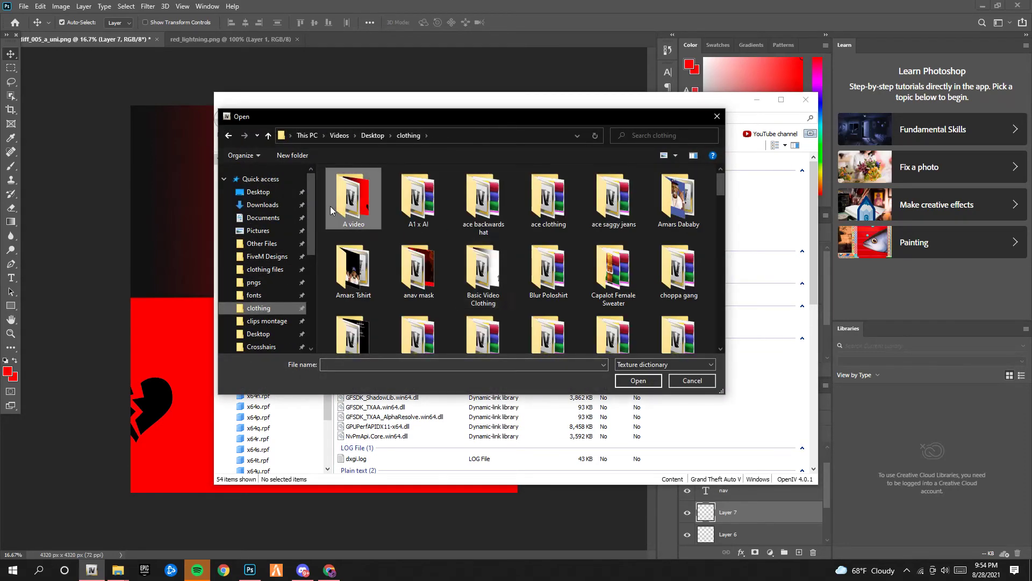
pyautogui.doubleClick(331, 205)
pyautogui.doubleClick(372, 200)
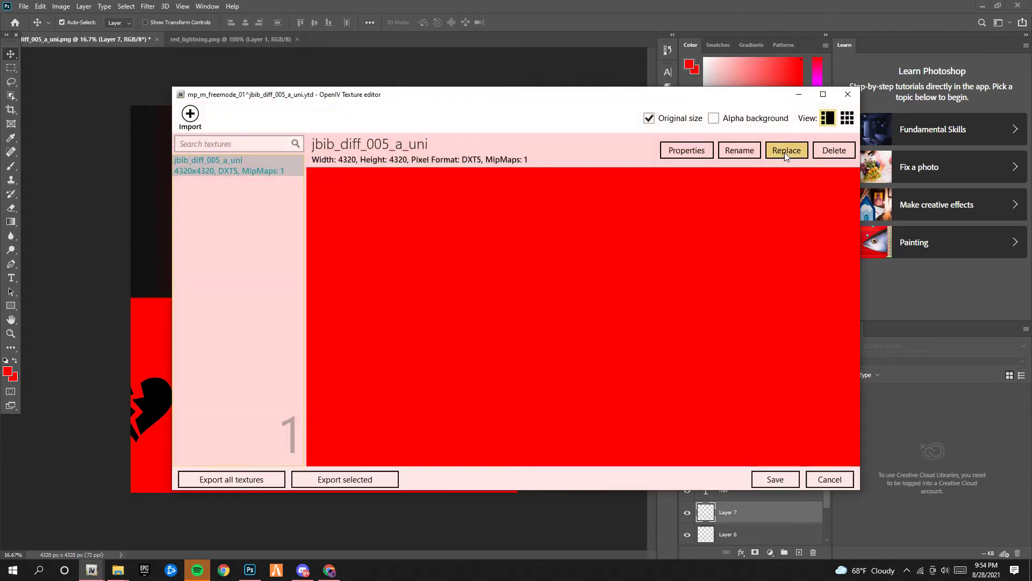
# Replace the jbib_diff_005_a_uni texture with the jbib_diff_005_a_uni PNG from the A video folder and save the texture dictionary.
pyautogui.click(785, 152)
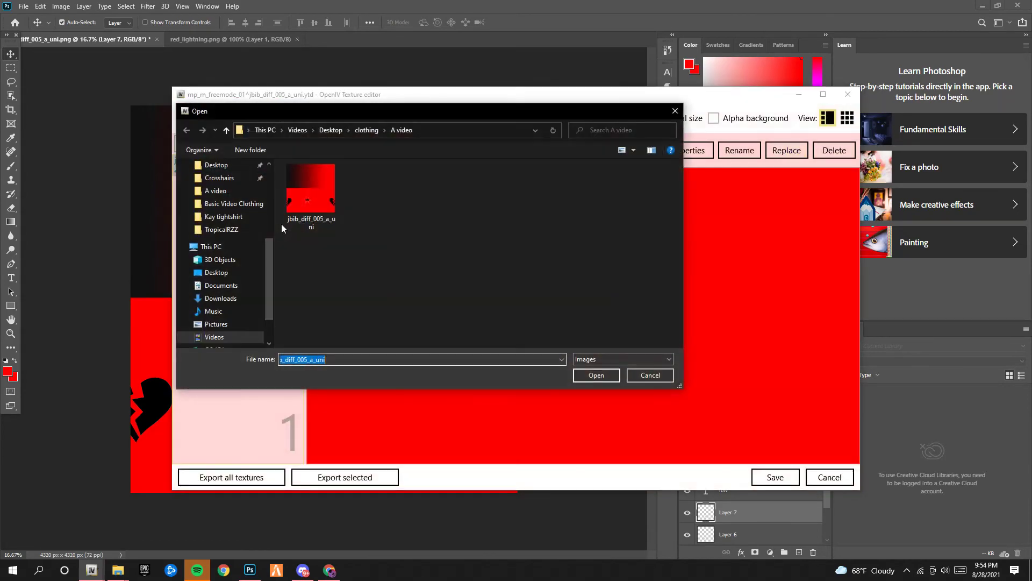
pyautogui.doubleClick(331, 200)
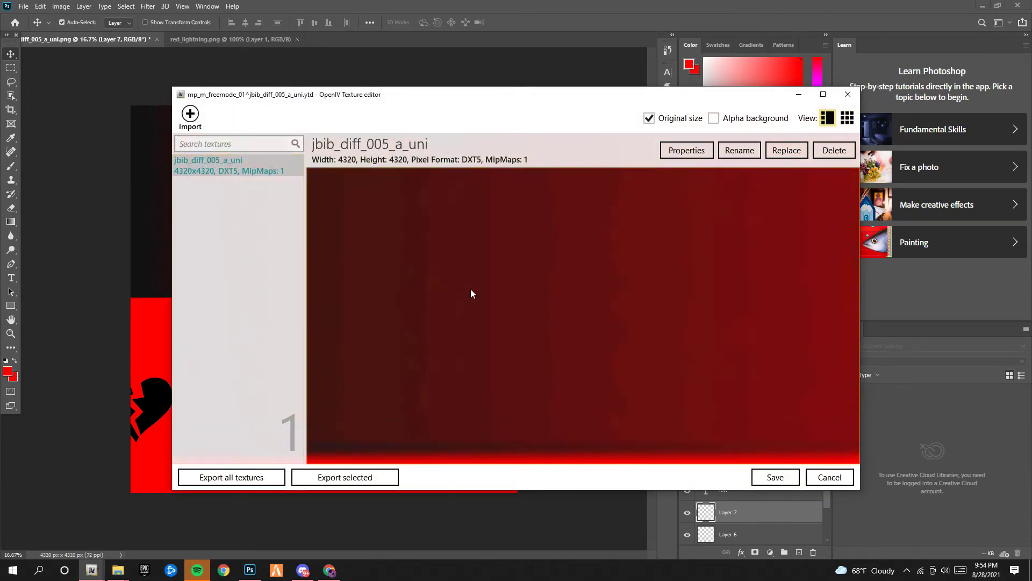
pyautogui.moveTo(602, 425); pyautogui.dragTo(339, 173)
pyautogui.moveTo(748, 234); pyautogui.dragTo(544, 164)
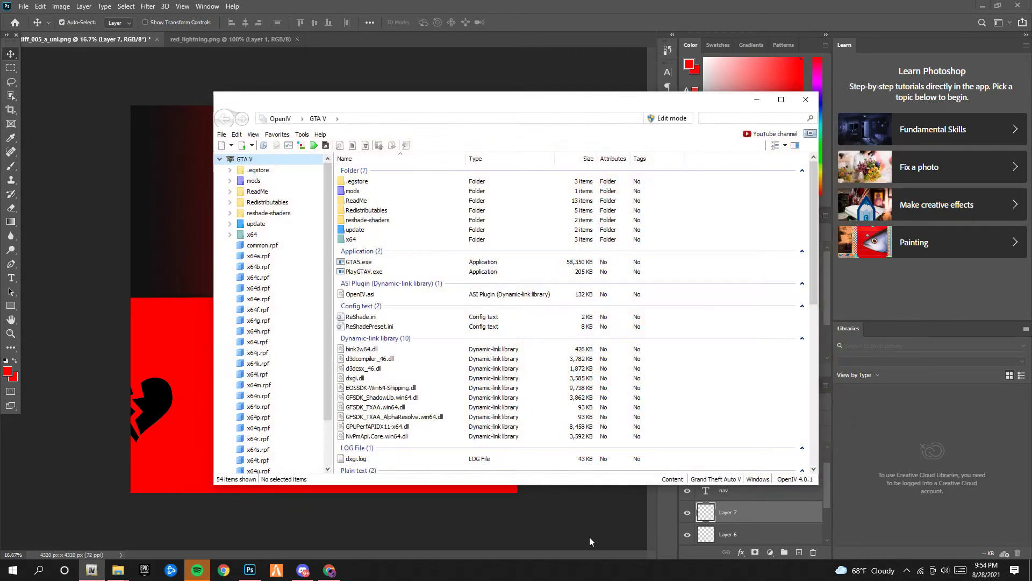
pyautogui.click(589, 536)
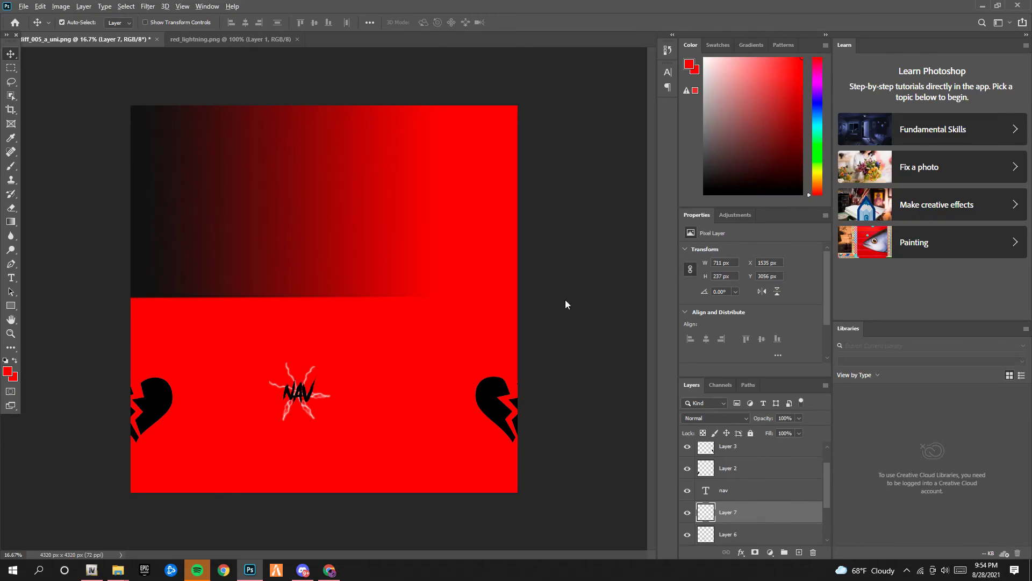
pyautogui.hotkey('alt', 'Tab')
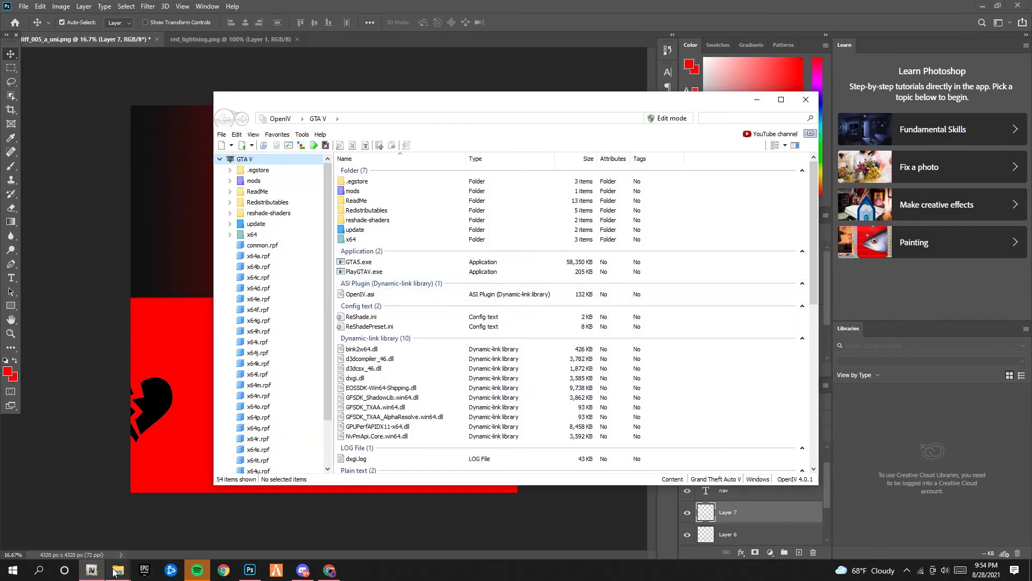
# Open the model mp_m_freemode_01^jbib_005_u from the A video folder in the OpenIV Model Viewer.
pyautogui.moveTo(114, 571)
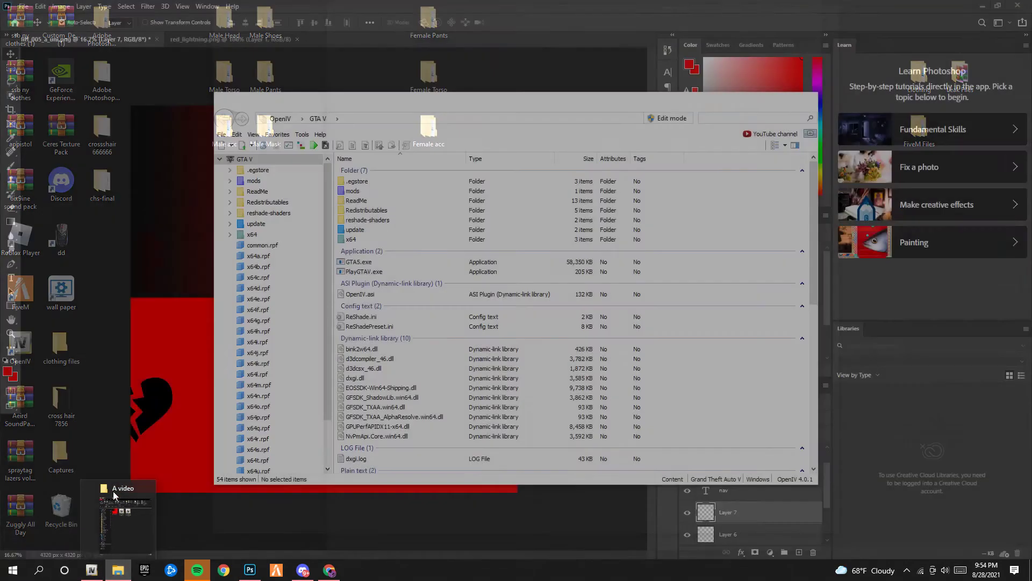
pyautogui.click(113, 491)
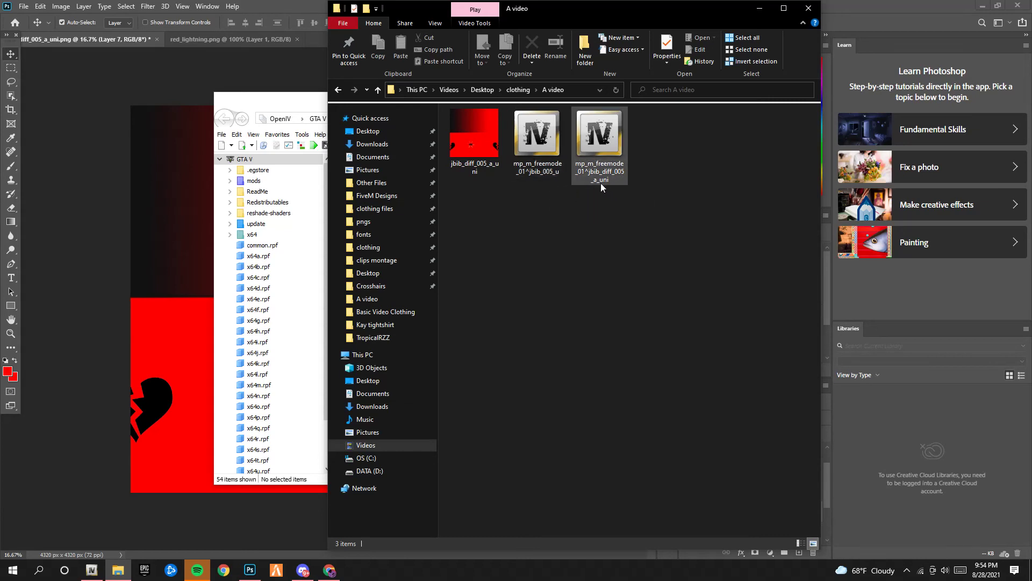
pyautogui.click(534, 152)
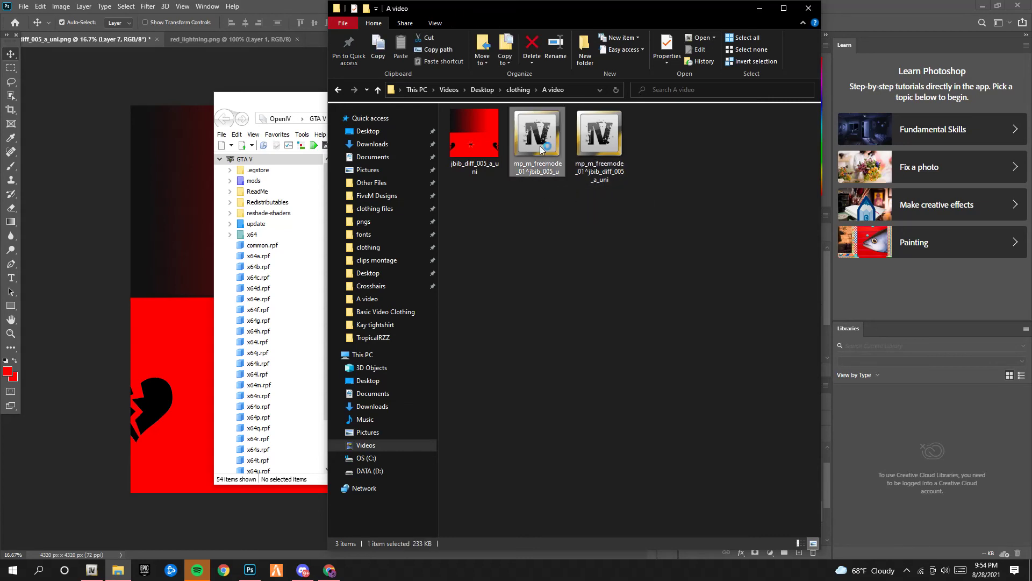
pyautogui.doubleClick(514, 172)
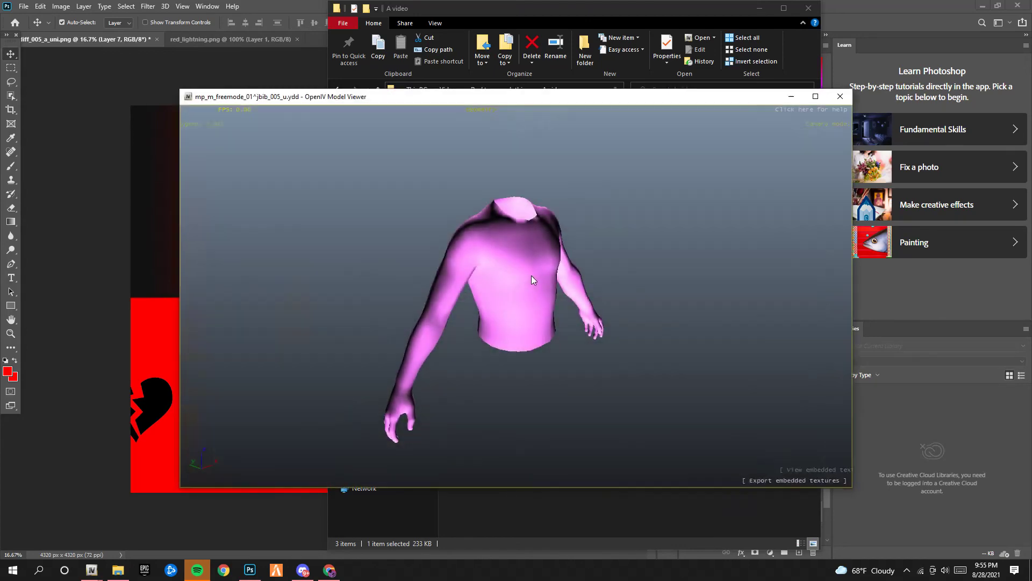
pyautogui.moveTo(531, 275); pyautogui.dragTo(714, 369)
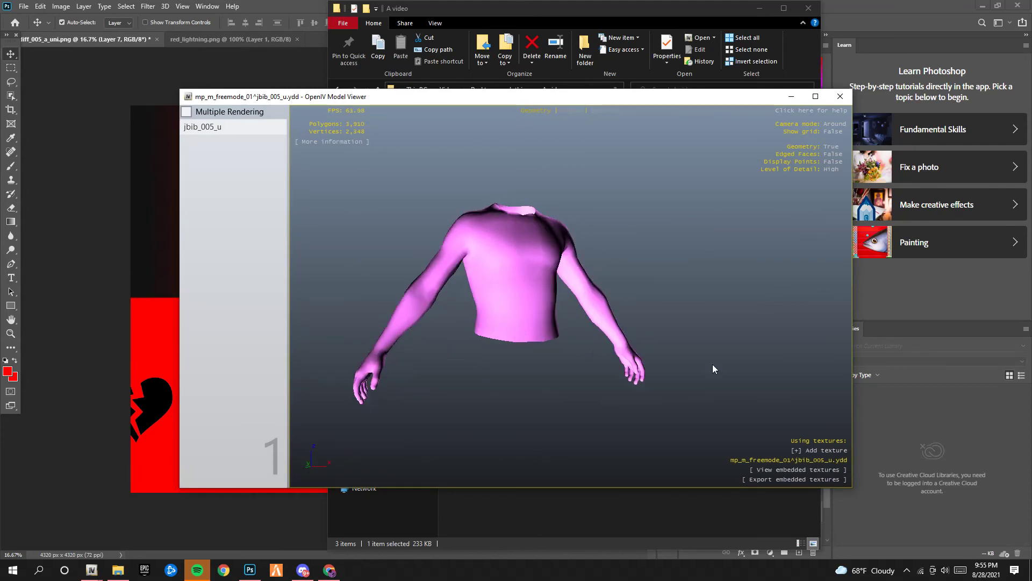
# Load mp_m_freemode_01^jbib_diff_005_a_uni from clothing > A video as an external texture and inspect the shirt in the maximized viewer.
pyautogui.click(827, 451)
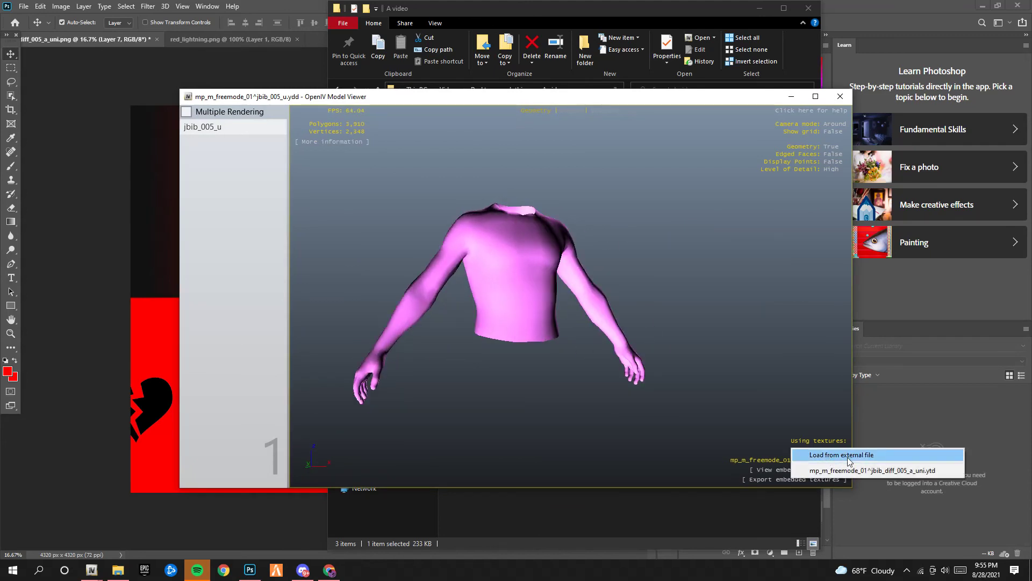
pyautogui.click(849, 457)
pyautogui.scroll(3, 254, 266)
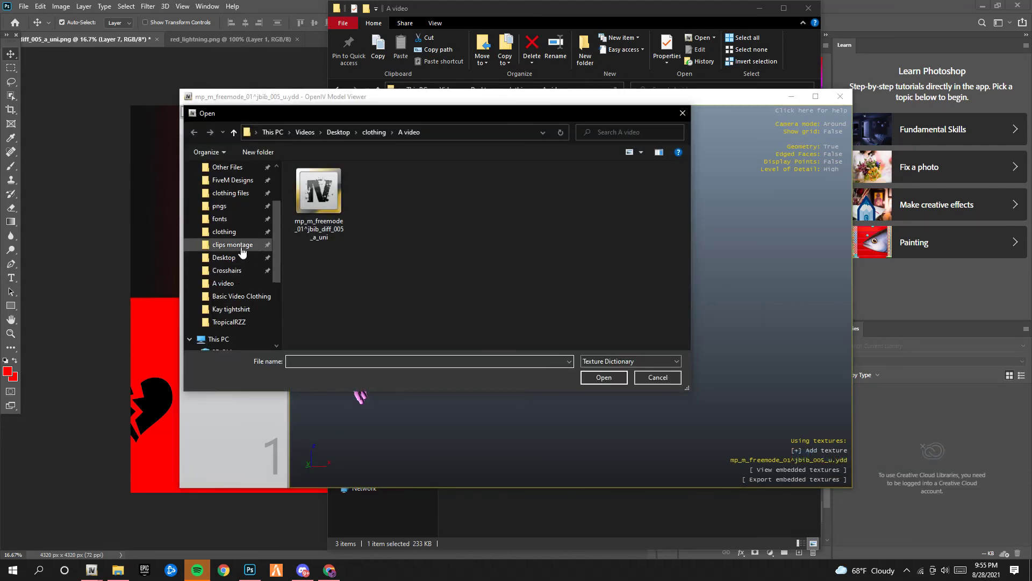
pyautogui.click(223, 231)
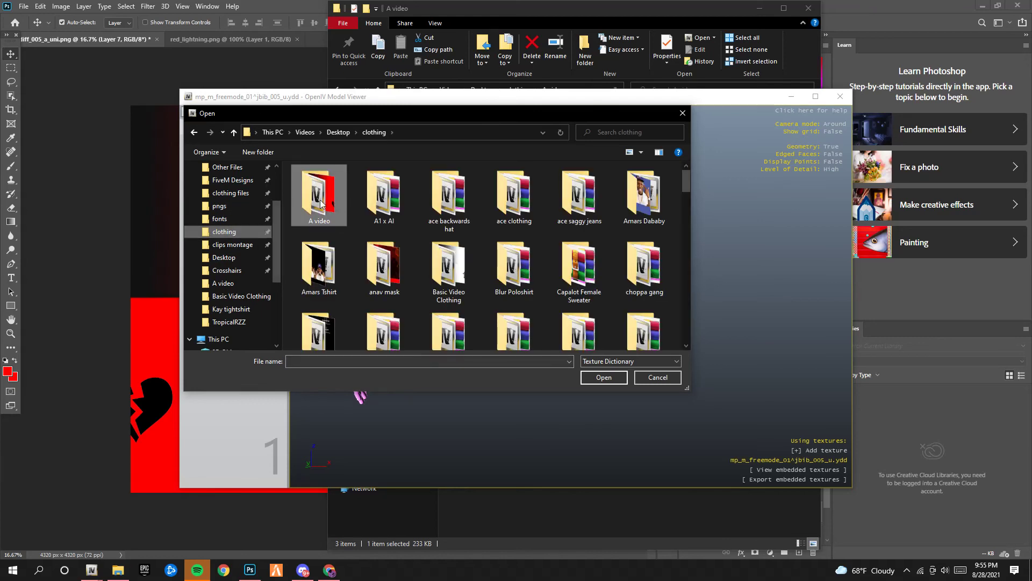
pyautogui.doubleClick(321, 203)
pyautogui.doubleClick(318, 205)
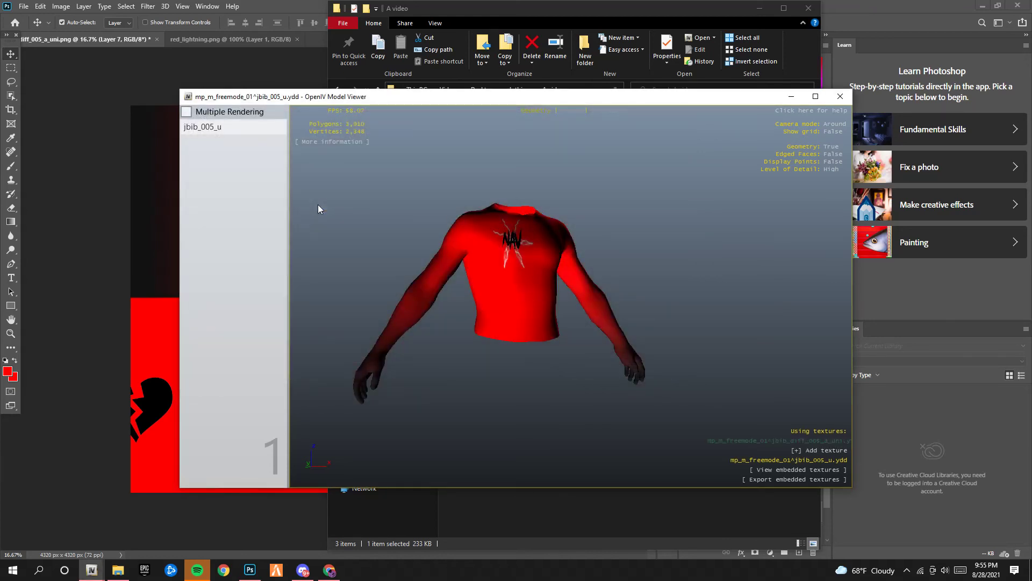
pyautogui.moveTo(559, 269); pyautogui.dragTo(717, 180)
pyautogui.click(816, 96)
pyautogui.moveTo(531, 234); pyautogui.dragTo(745, 166)
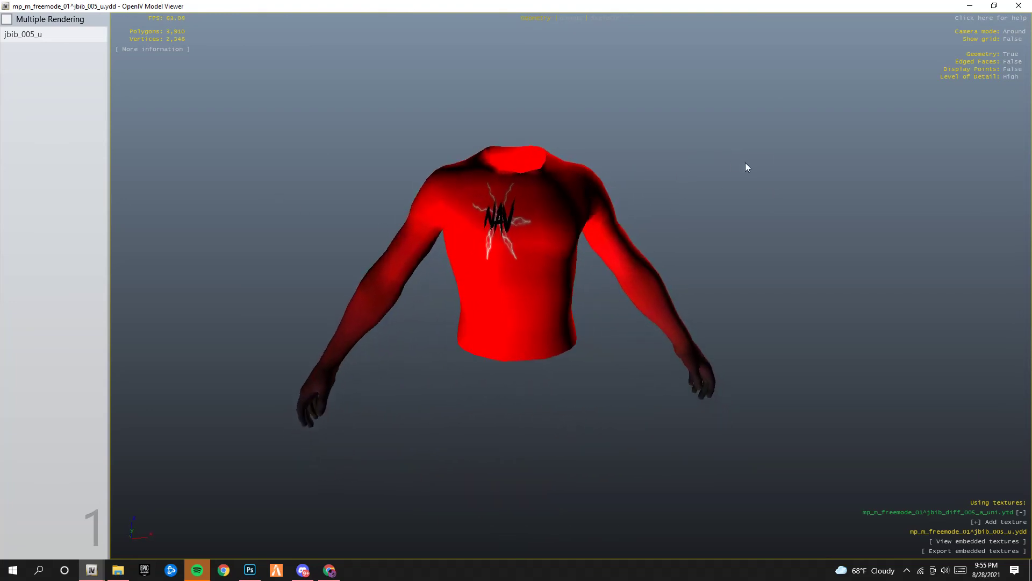
# Switch to Photoshop and delete the three lightning layers, Layer 5, Layer 6 and Layer 7.
pyautogui.click(256, 566)
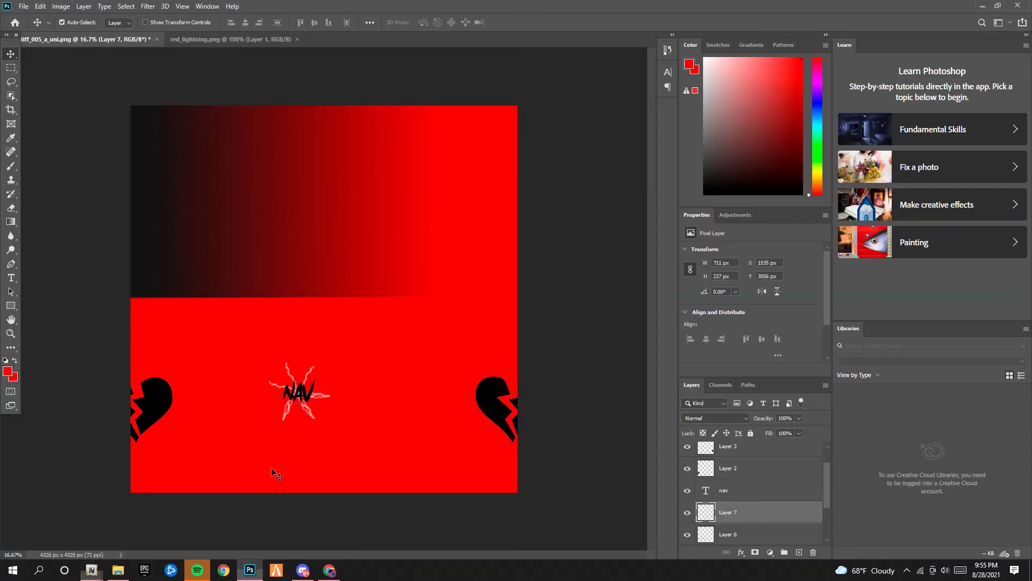
pyautogui.click(308, 412)
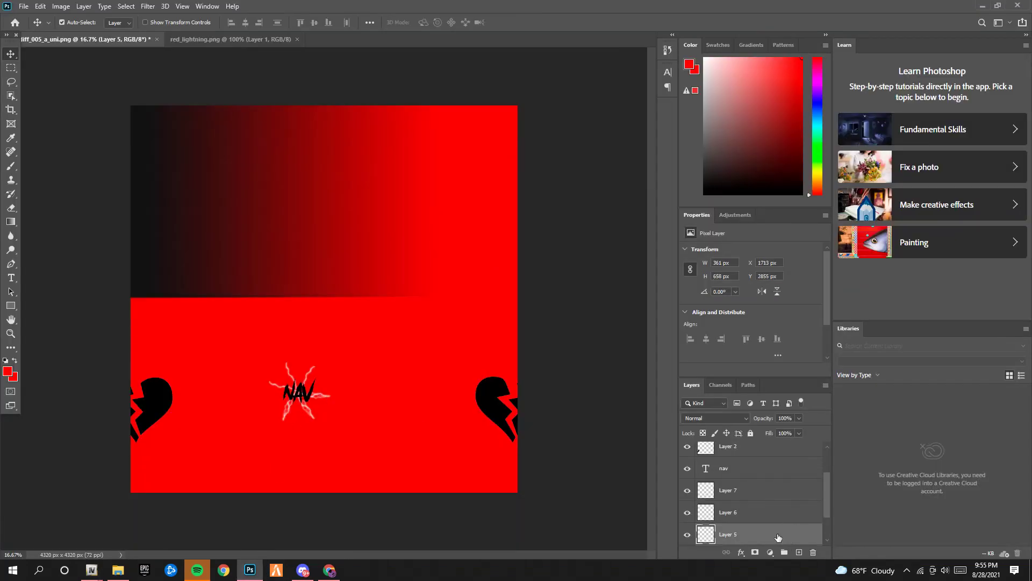
pyautogui.press('Delete')
pyautogui.click(727, 513)
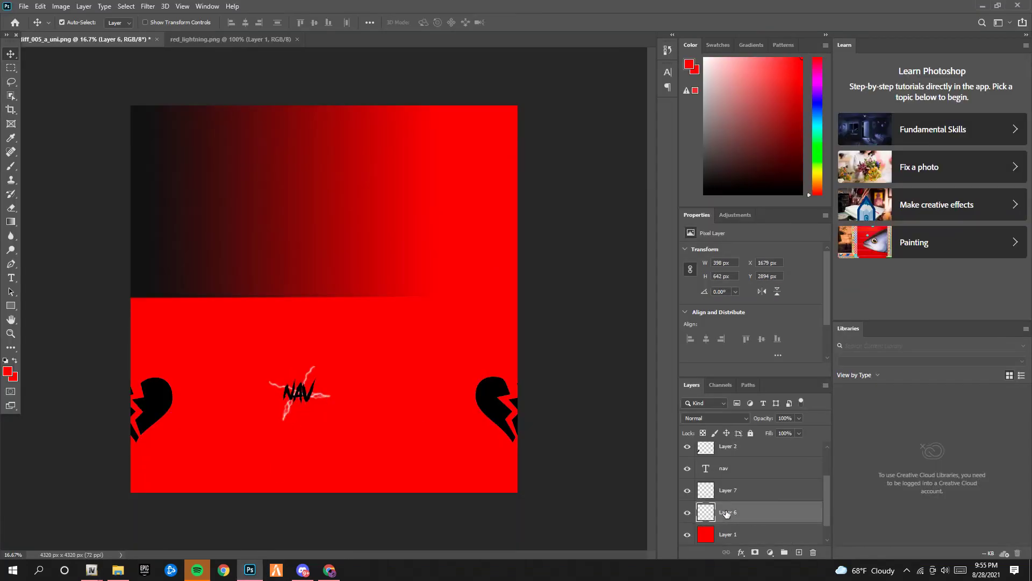
pyautogui.click(770, 492)
pyautogui.press('Delete')
# Scale the "nav" text down to about 274 × 279 px and position it against the chest print, temporarily hiding red Layer 1 for reference.
pyautogui.click(311, 398)
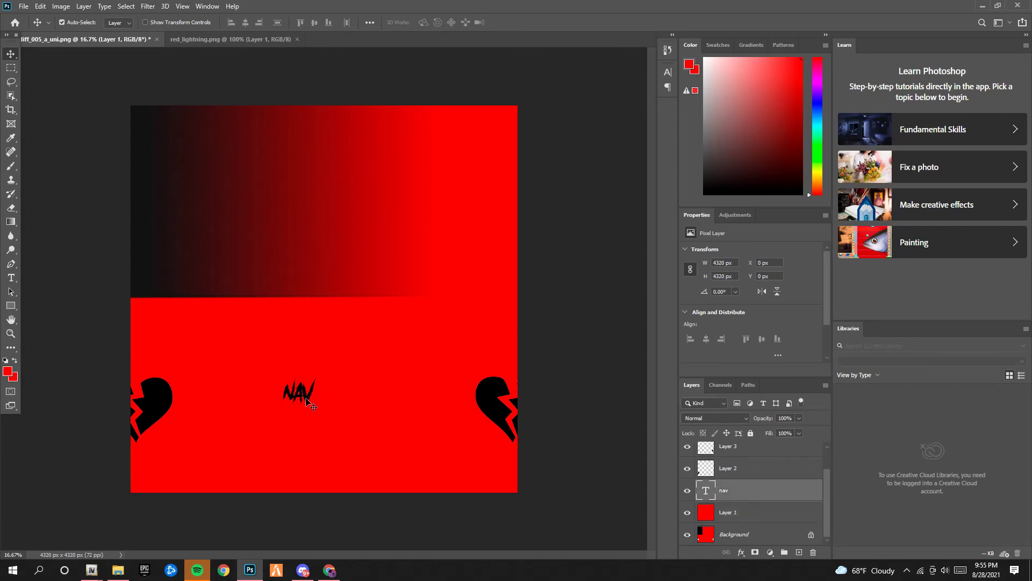
pyautogui.hotkey('ctrl', 't')
pyautogui.moveTo(321, 376); pyautogui.dragTo(316, 382)
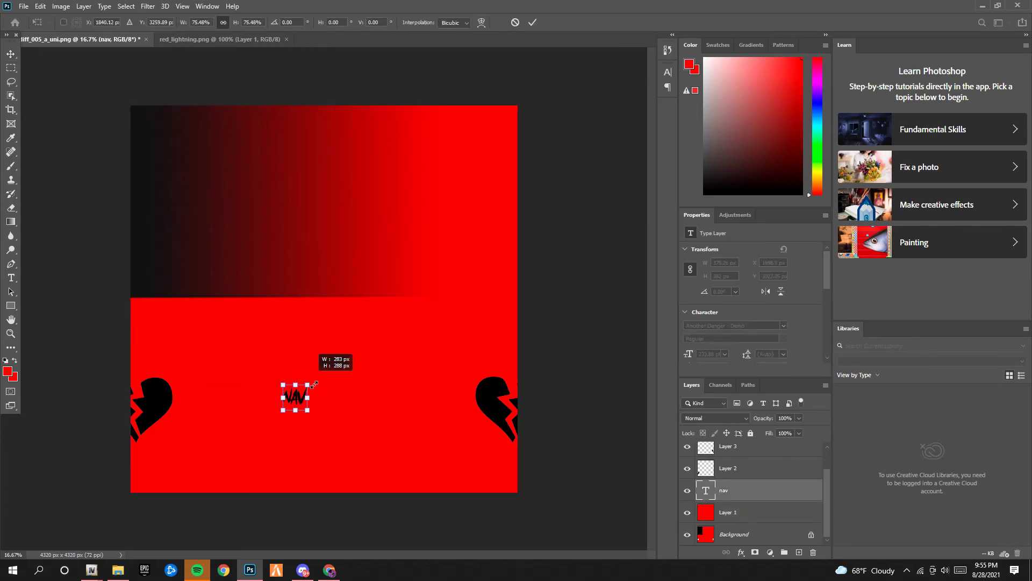
pyautogui.click(687, 512)
pyautogui.press('Return')
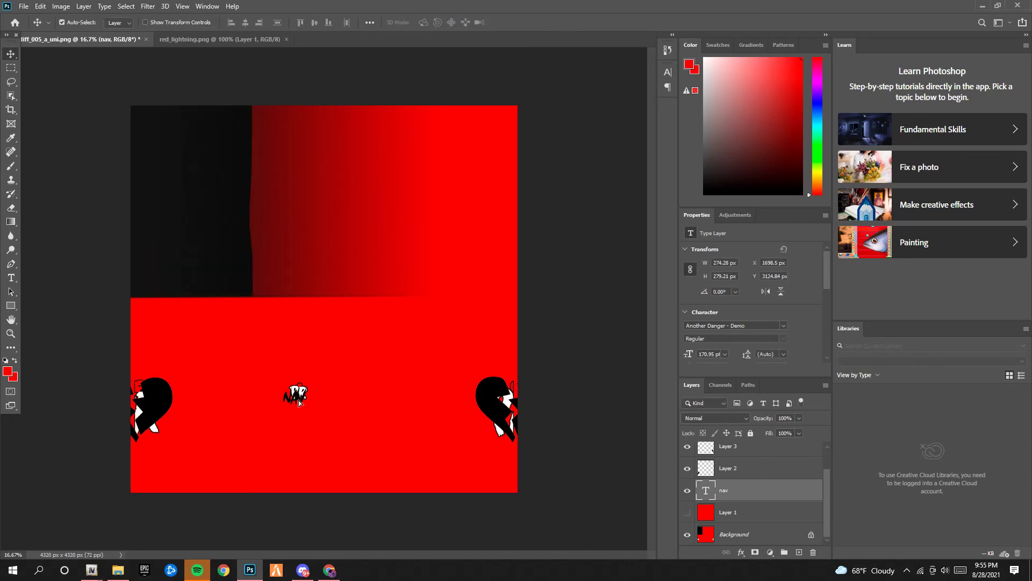
pyautogui.moveTo(299, 402); pyautogui.dragTo(305, 399)
pyautogui.click(687, 513)
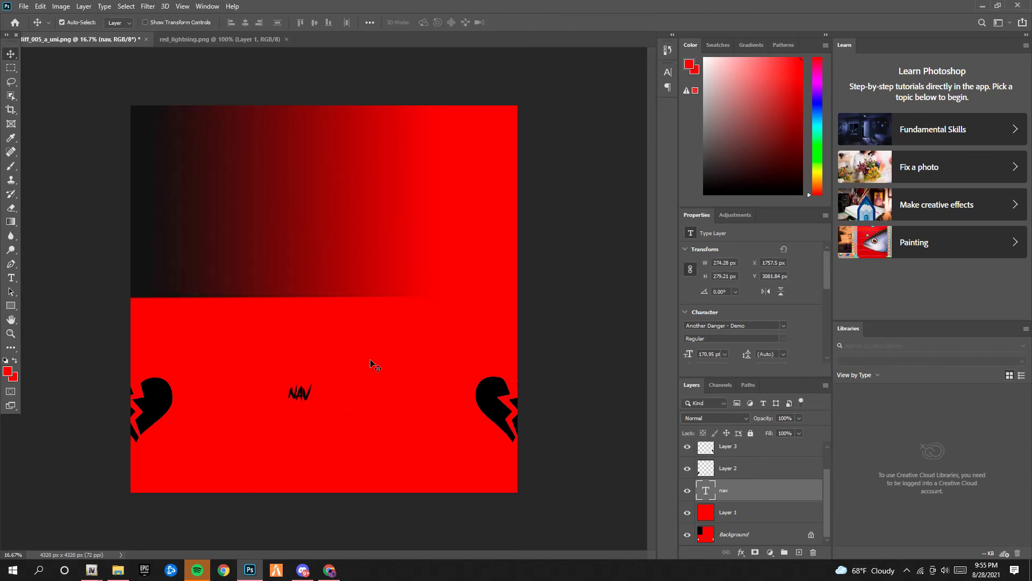
# Save the revised texture as PNG jbib_diff_005_a_uni in the A video folder, replacing the existing file and accepting the PNG options.
pyautogui.click(24, 6)
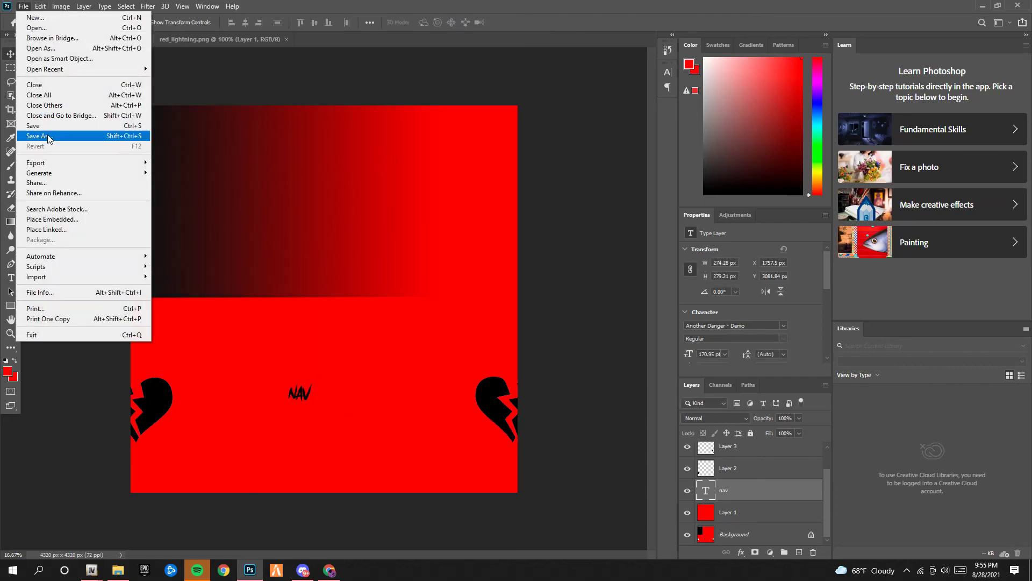
pyautogui.click(47, 135)
pyautogui.click(116, 437)
pyautogui.click(93, 392)
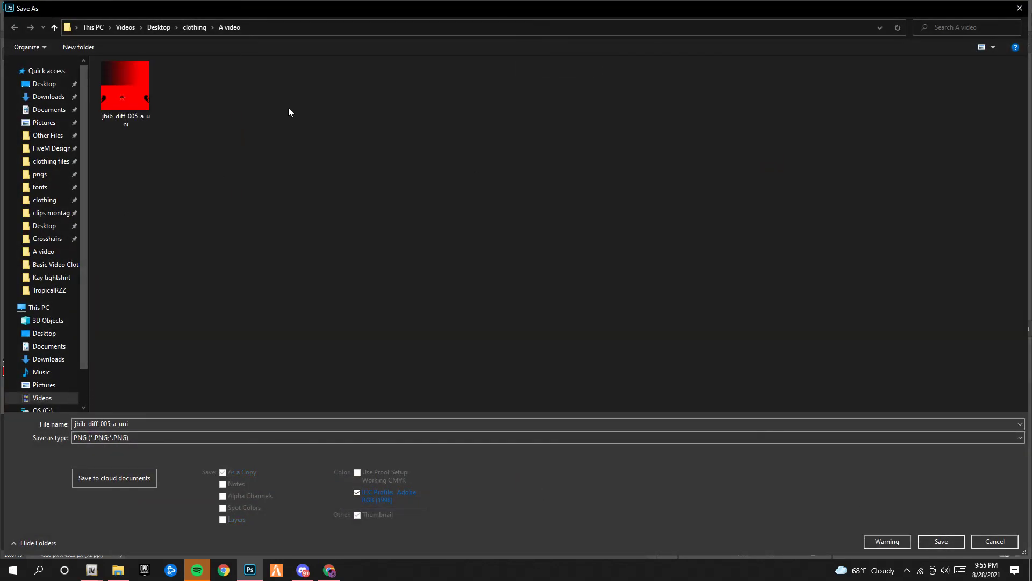
pyautogui.click(939, 540)
pyautogui.click(543, 286)
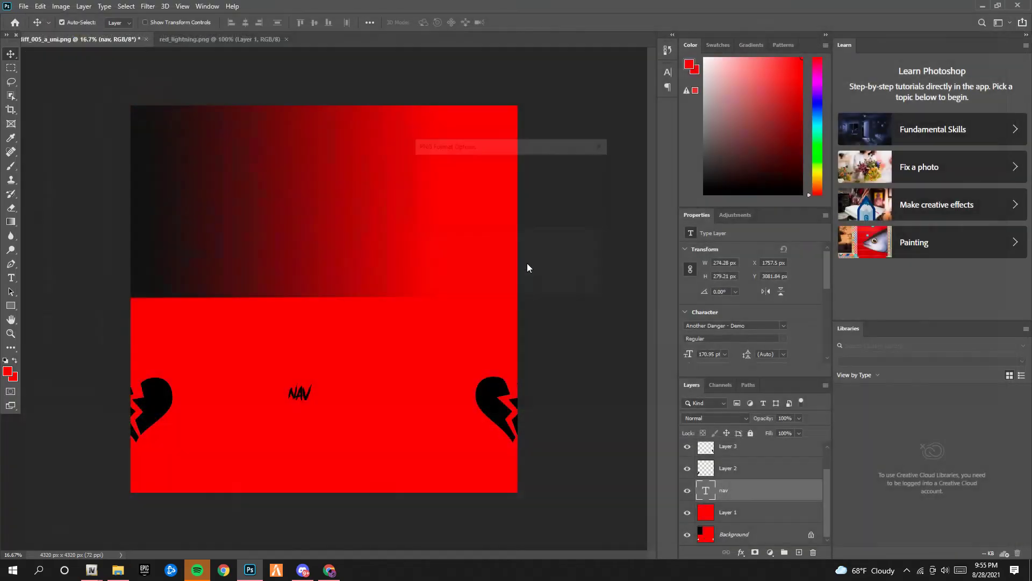
pyautogui.click(575, 168)
# Switch to OpenIV and open mp_m_freemode_01^jbib_diff_005_a_uni from the A video folder in the Textures editor.
pyautogui.moveTo(91, 569)
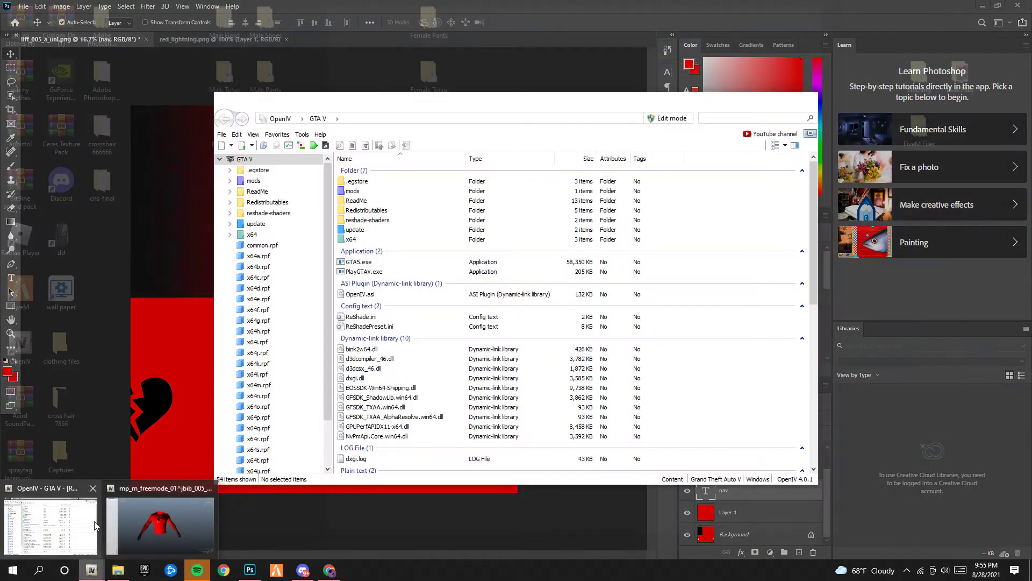
pyautogui.moveTo(172, 528)
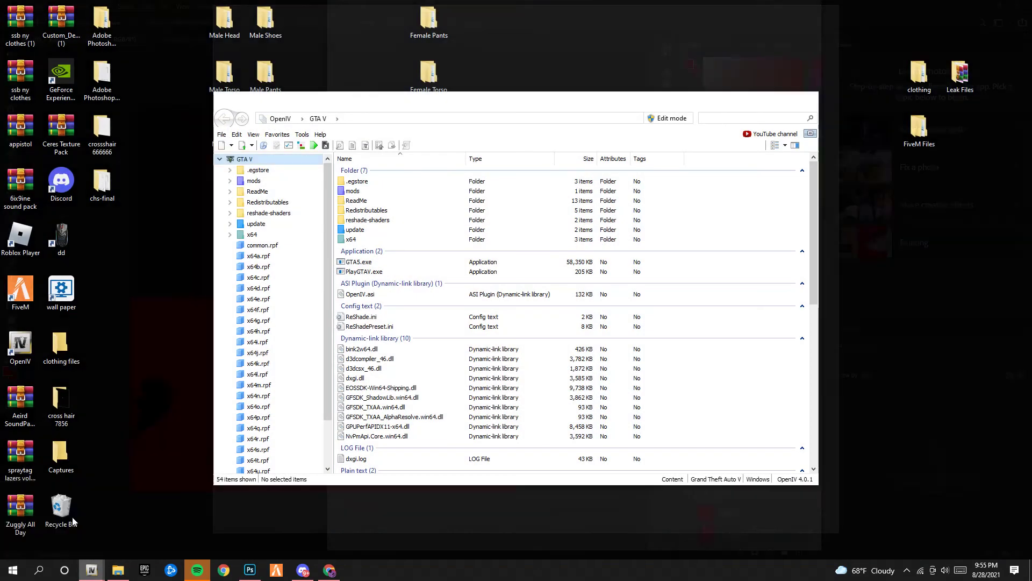
pyautogui.click(72, 517)
pyautogui.click(302, 134)
pyautogui.moveTo(313, 161)
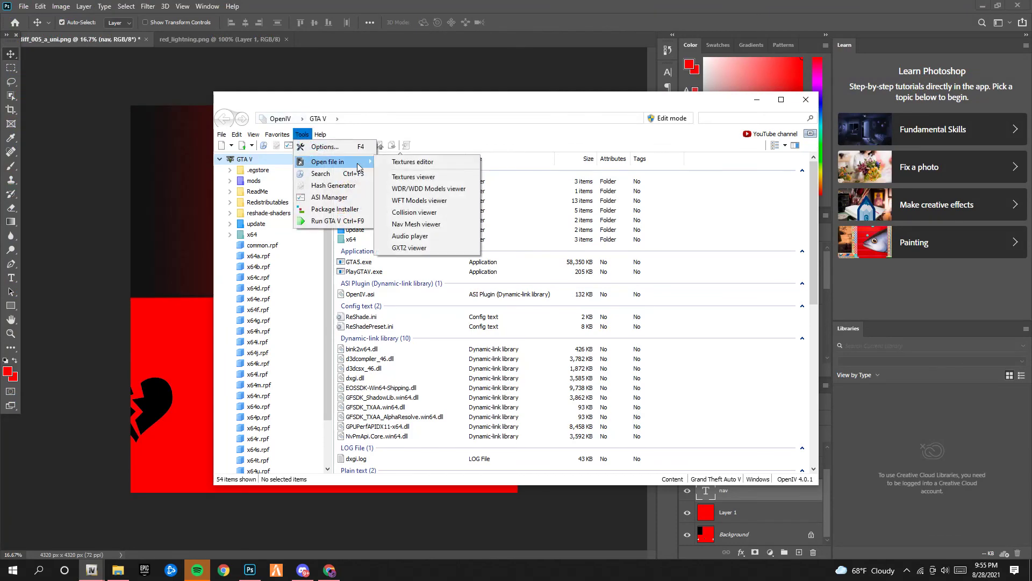
pyautogui.click(420, 164)
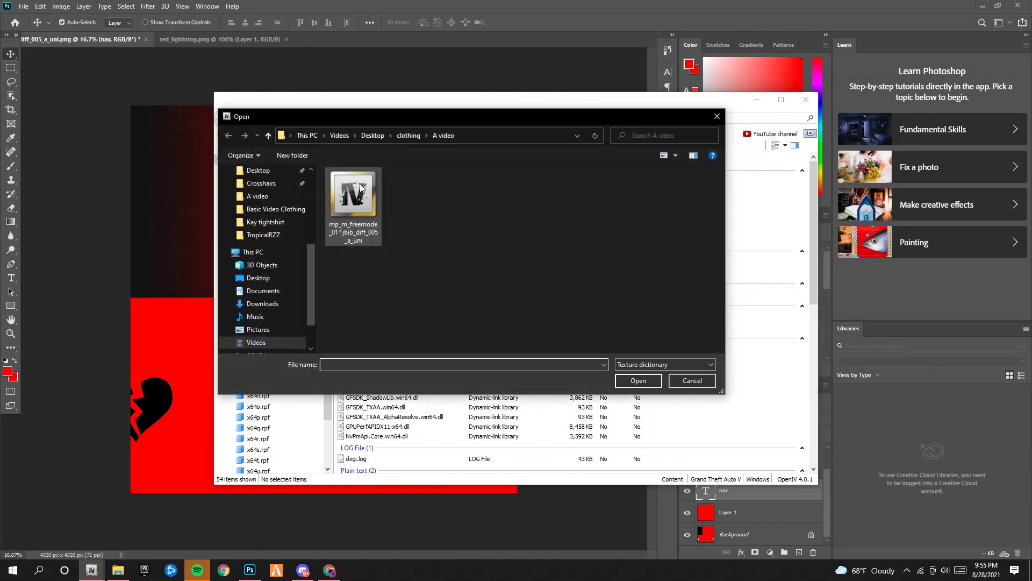
pyautogui.doubleClick(361, 188)
# Replace the texture with the revised jbib_diff_005_a_uni PNG without lightning and save the texture dictionary.
pyautogui.click(788, 151)
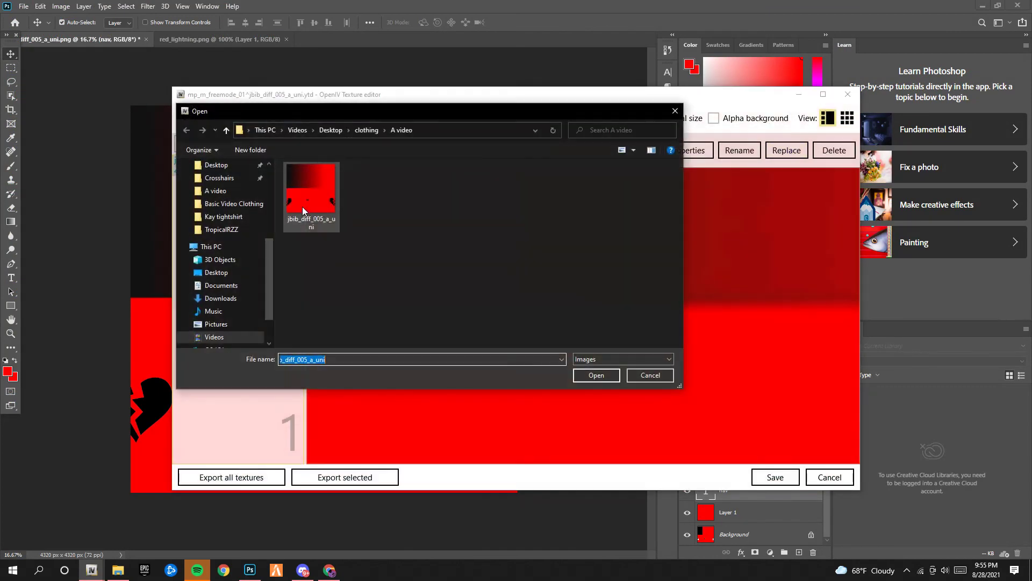
pyautogui.doubleClick(318, 195)
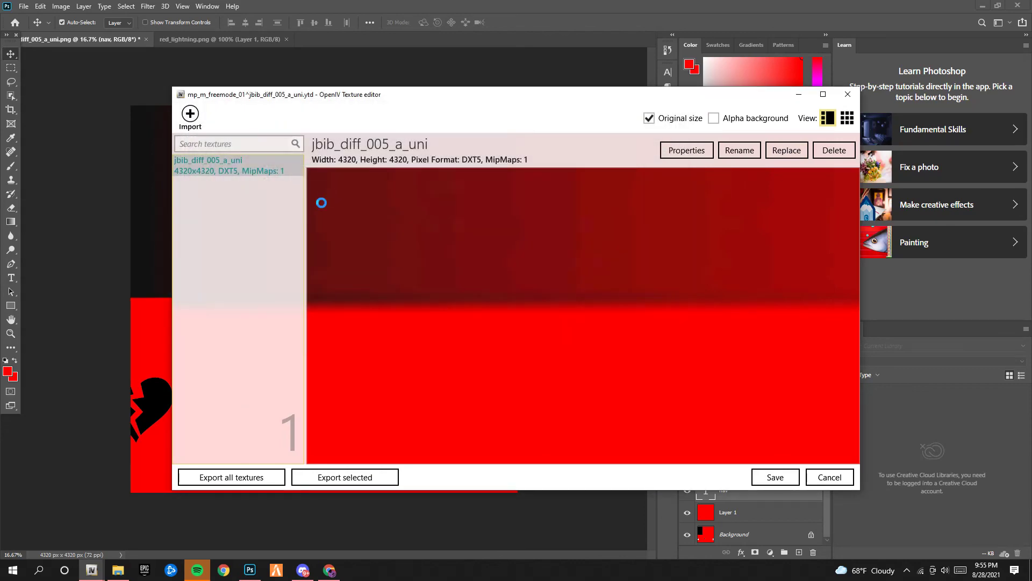
pyautogui.click(768, 483)
# Return to the Model Viewer, add mp_m_freemode_01^jbib_diff_005_a_uni.ytd as the texture again and inspect the shirt from several sides.
pyautogui.moveTo(91, 569)
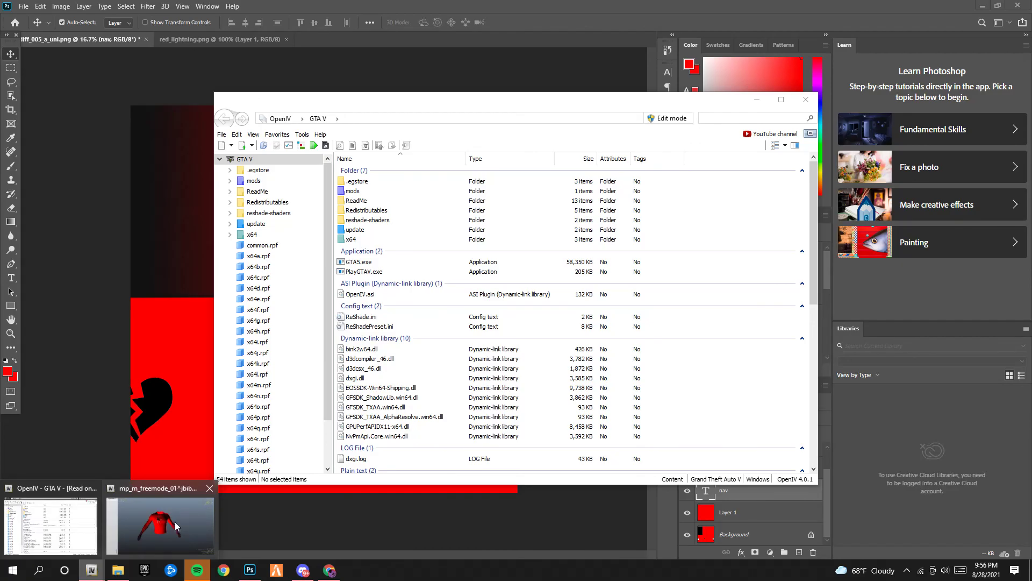
pyautogui.click(175, 521)
pyautogui.click(1018, 525)
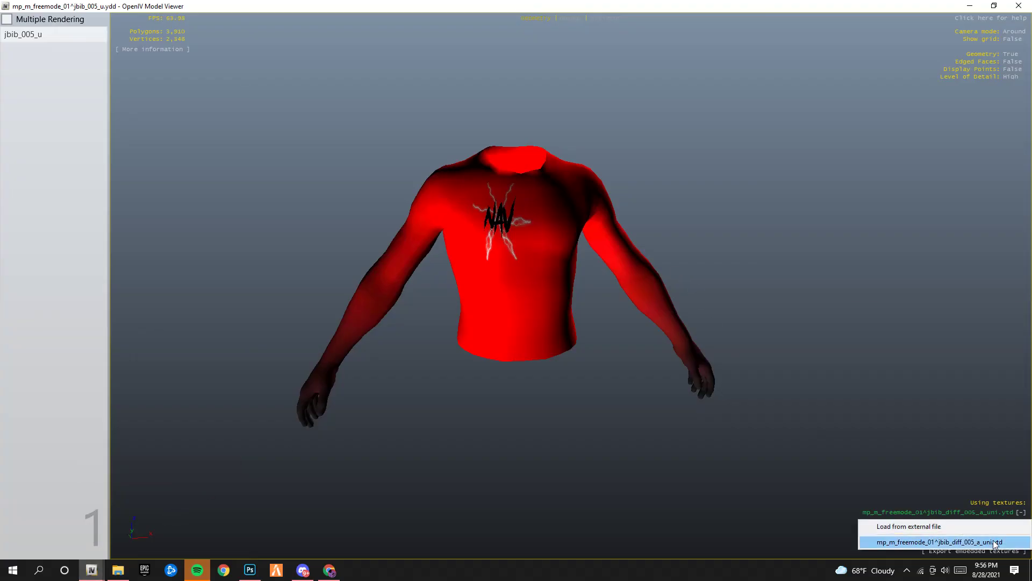
pyautogui.click(966, 542)
pyautogui.moveTo(518, 325); pyautogui.dragTo(760, 144)
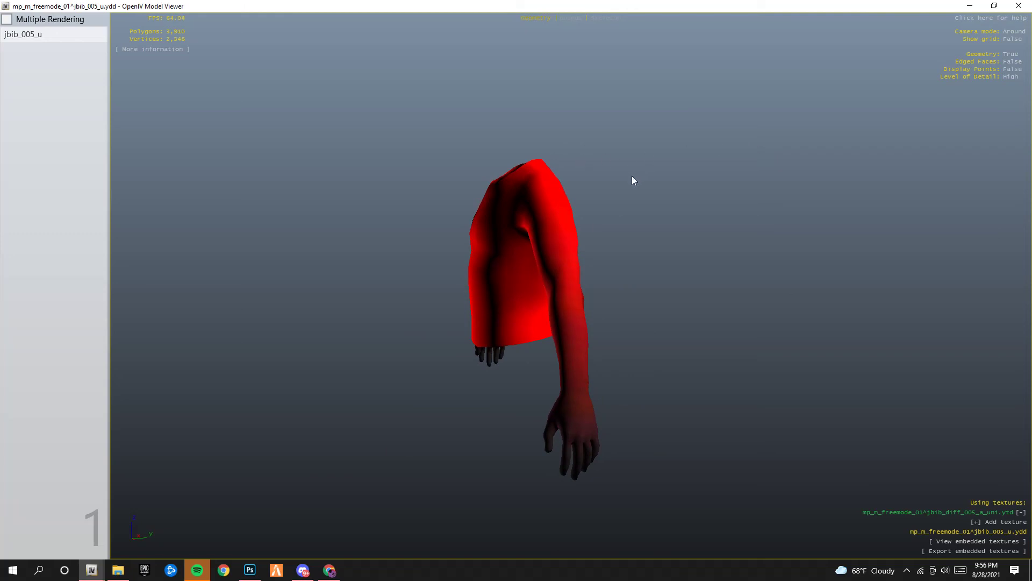